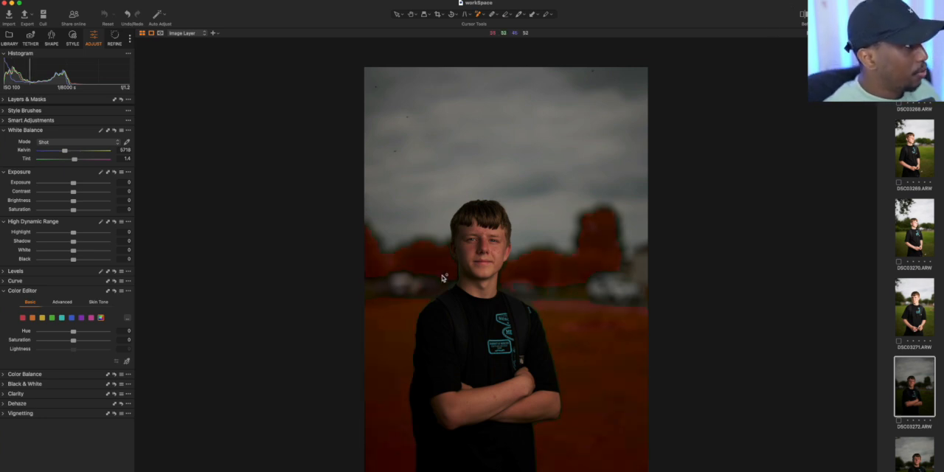
{"action": "scroll", "coordinate": [920, 232], "scroll_direction": "down", "scroll_amount": 5}
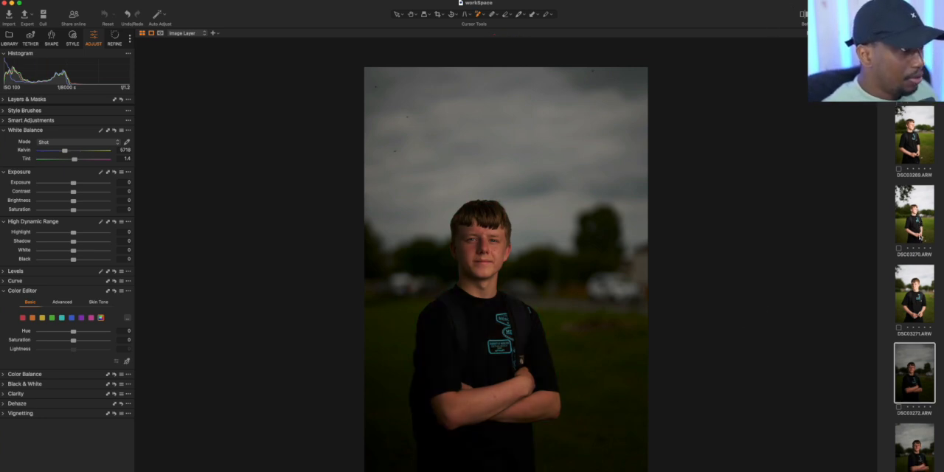
{"action": "scroll", "coordinate": [921, 239], "scroll_direction": "down", "scroll_amount": 3}
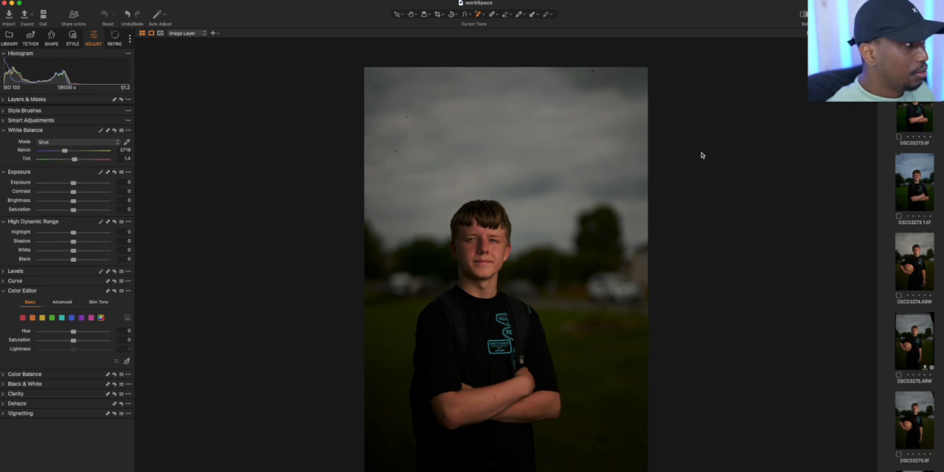
{"action": "mouse_move", "coordinate": [640, 233]}
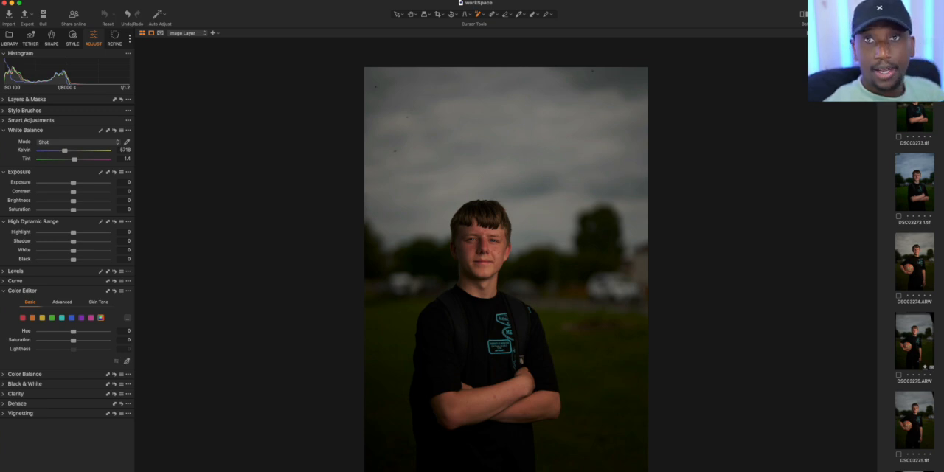
Create an AI background mask layer for the portrait and check its coverage with the mask overlay
{"action": "left_click", "coordinate": [3, 101]}
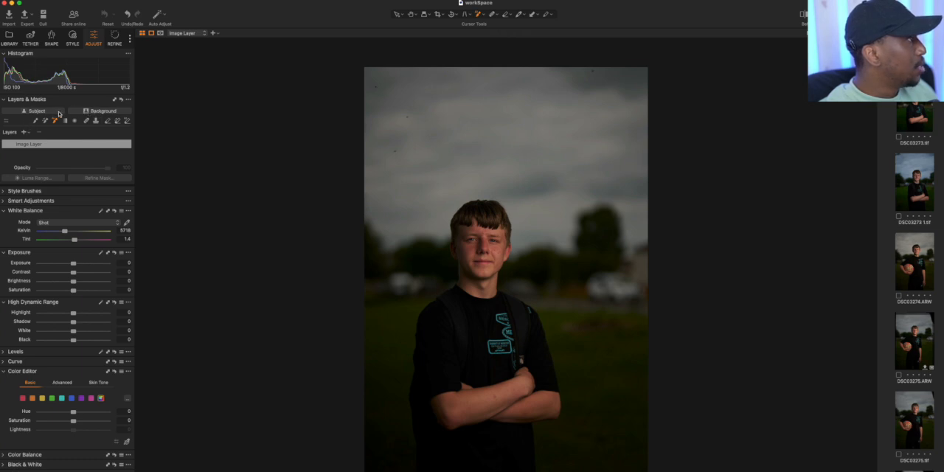
{"action": "left_click", "coordinate": [102, 112]}
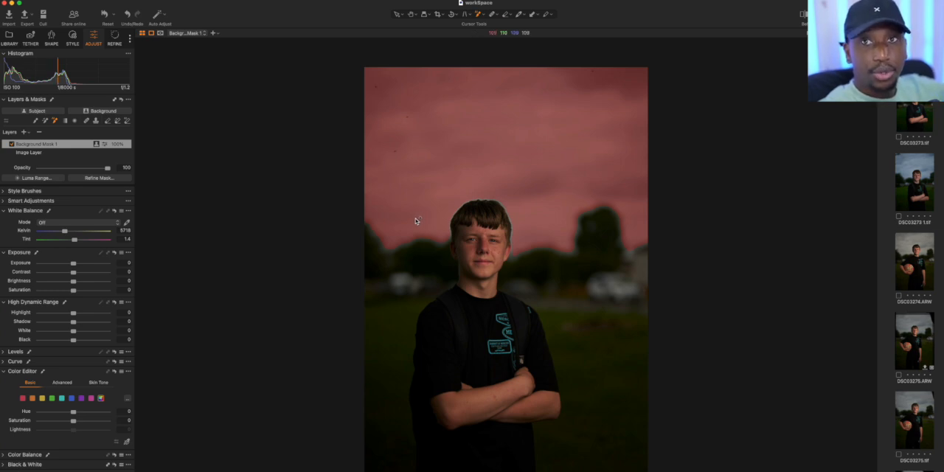
{"action": "key", "text": "m"}
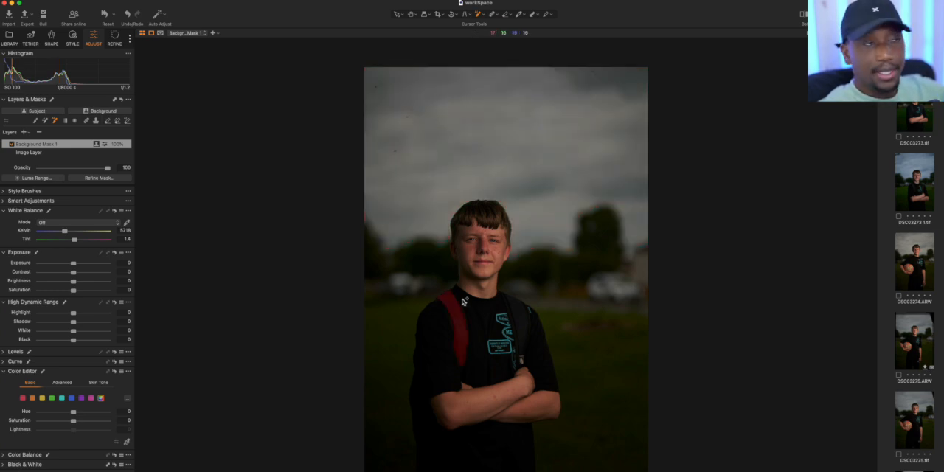
{"action": "key", "text": "m"}
{"action": "key", "text": "m"}
{"action": "key", "text": "m"}
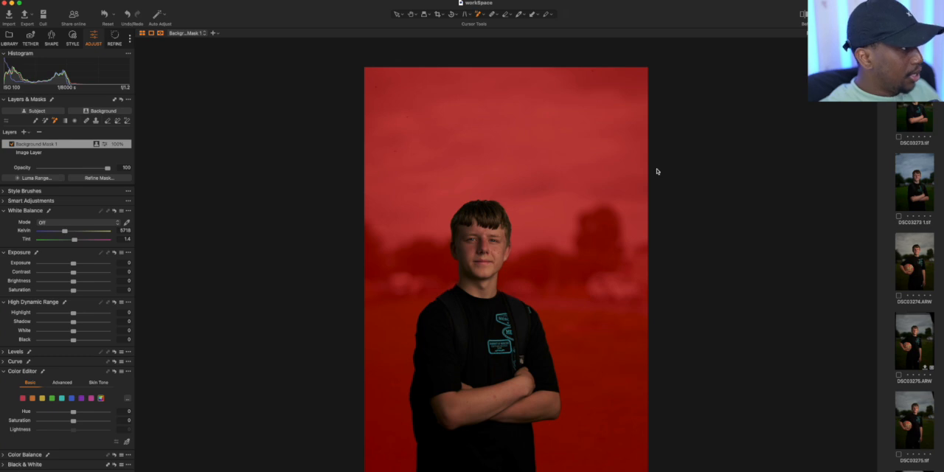
{"action": "key", "text": "m"}
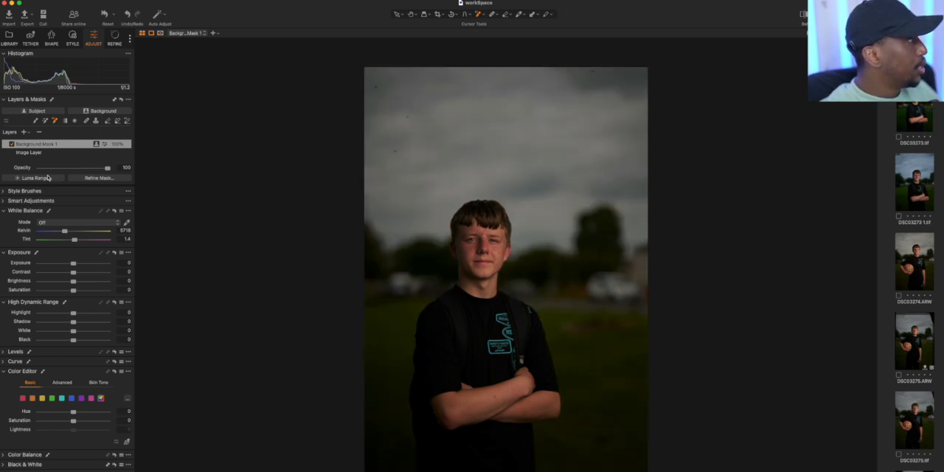
Lower the background mask layer's white balance temperature slightly and inspect the portrait up close
{"action": "left_click_drag", "start_coordinate": [65, 232], "coordinate": [63, 235]}
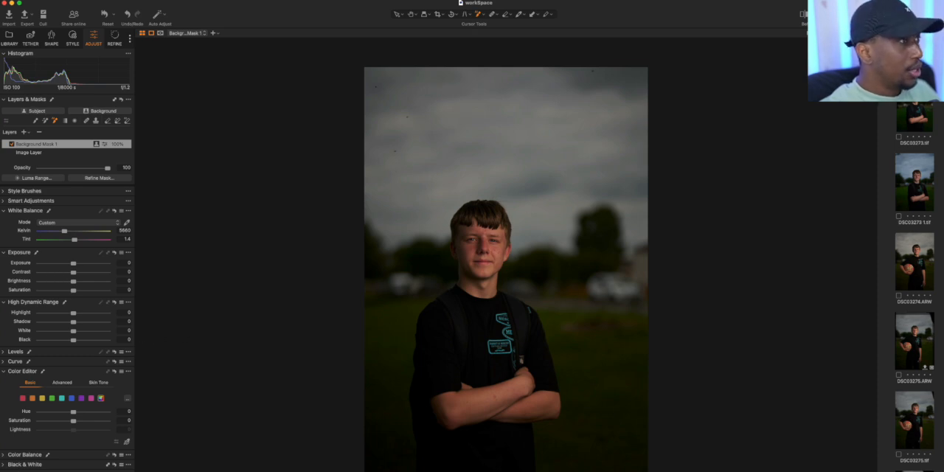
{"action": "key", "text": "super+plus"}
{"action": "key", "text": "super+plus"}
{"action": "key", "text": "super+plus"}
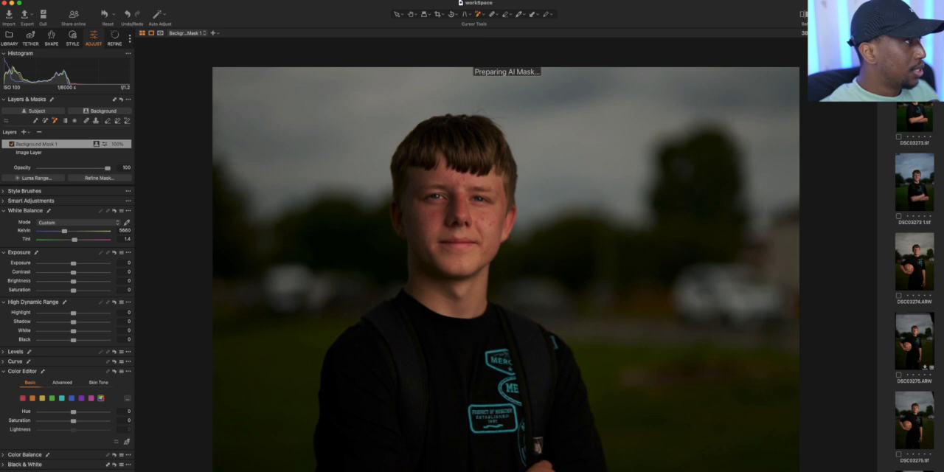
{"action": "key", "text": "super+0"}
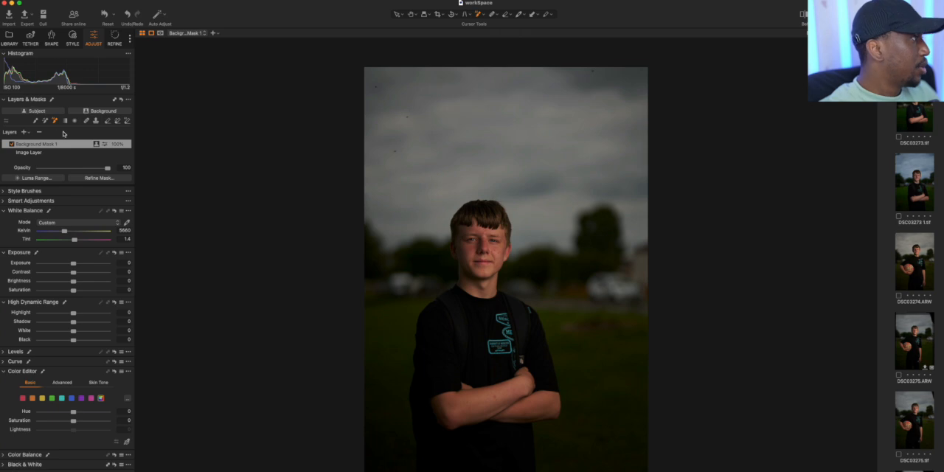
Add a new adjustment layer and AI-select the grass and the background trees as its mask
{"action": "left_click", "coordinate": [23, 133]}
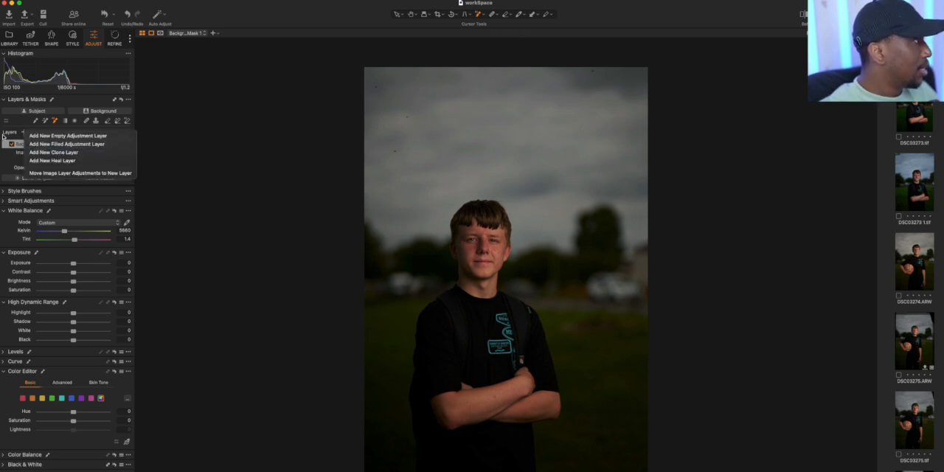
{"action": "left_click", "coordinate": [22, 133]}
{"action": "left_click", "coordinate": [22, 134]}
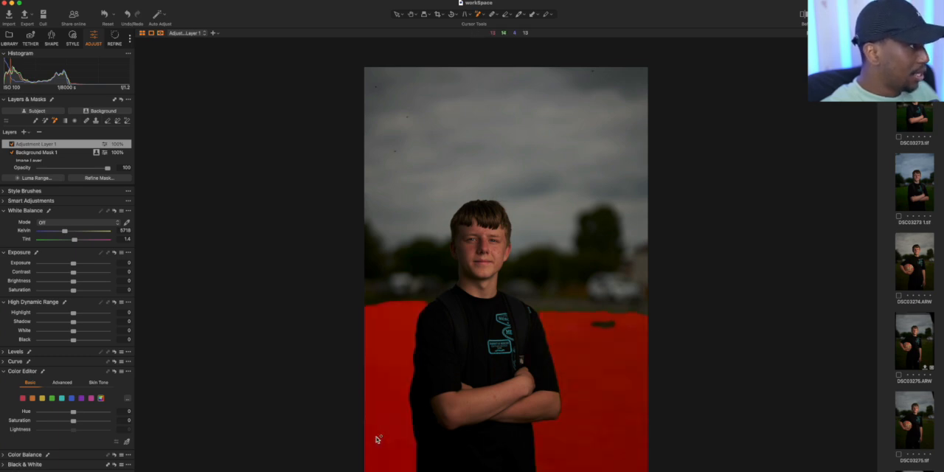
{"action": "left_click", "coordinate": [375, 439]}
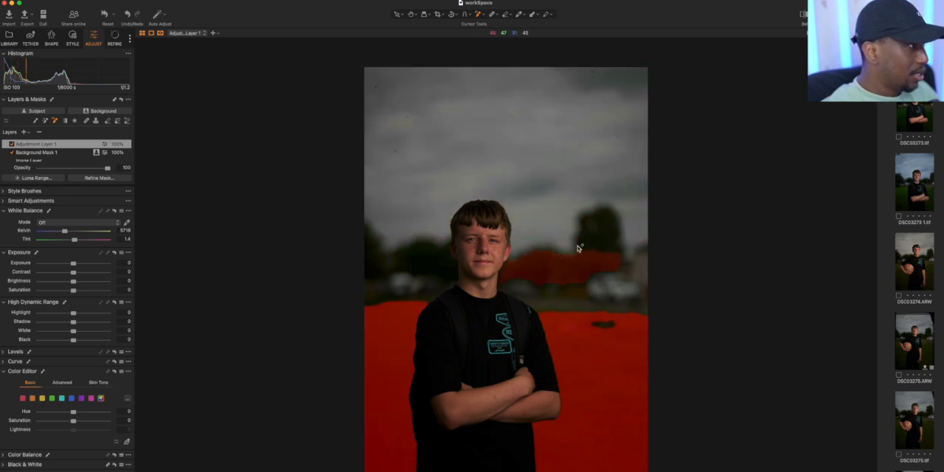
{"action": "left_click", "coordinate": [399, 261]}
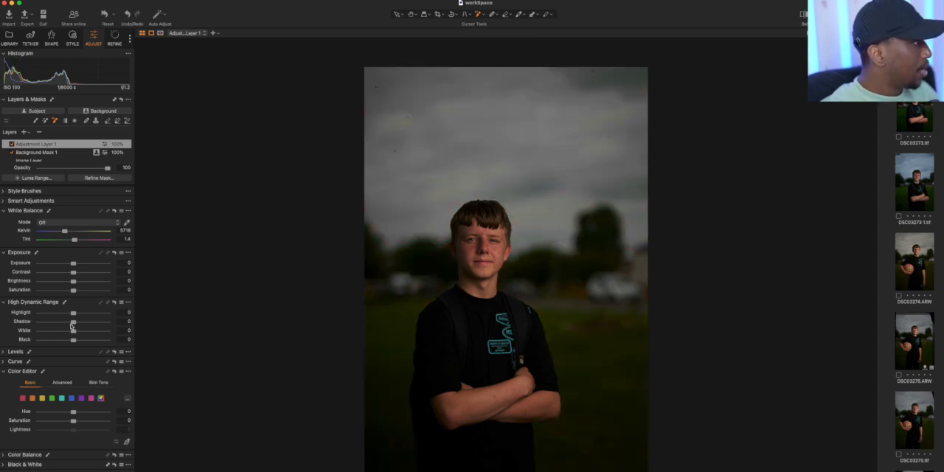
Sample the grass colour with the advanced Color Editor, narrow its colour range and shift its hue to about 16
{"action": "left_click_drag", "start_coordinate": [74, 323], "coordinate": [75, 324]}
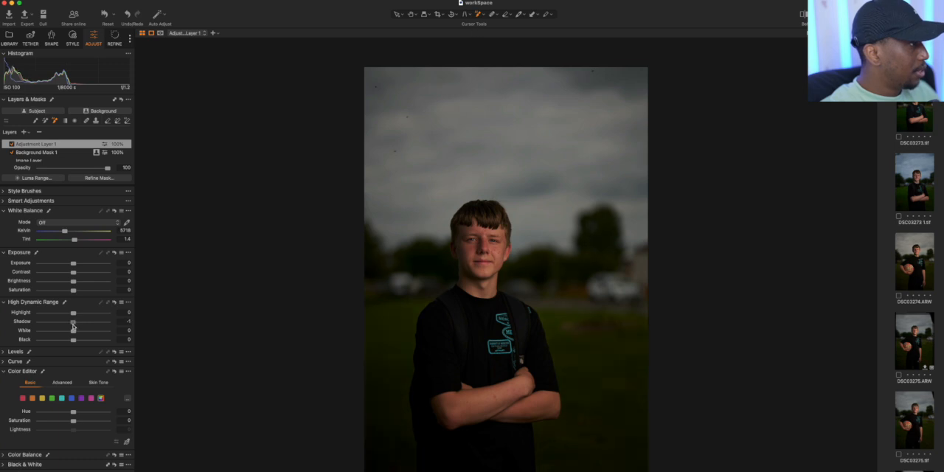
{"action": "left_click_drag", "start_coordinate": [72, 328], "coordinate": [73, 328]}
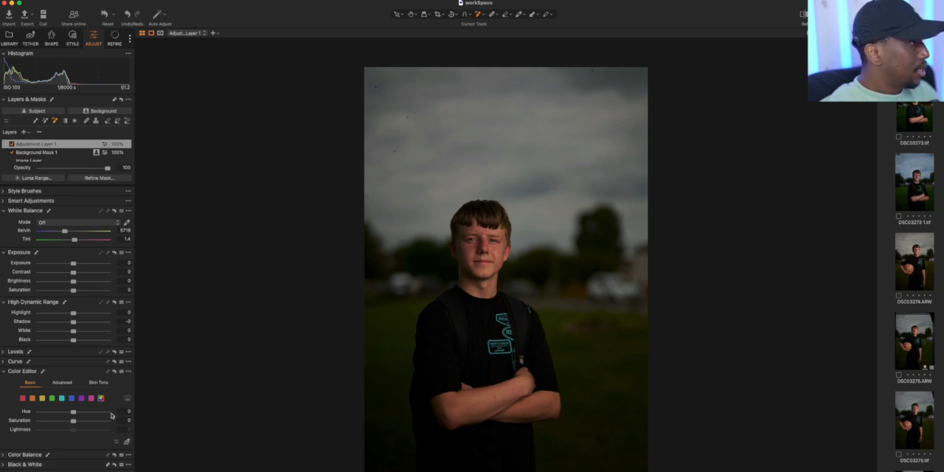
{"action": "left_click", "coordinate": [67, 384]}
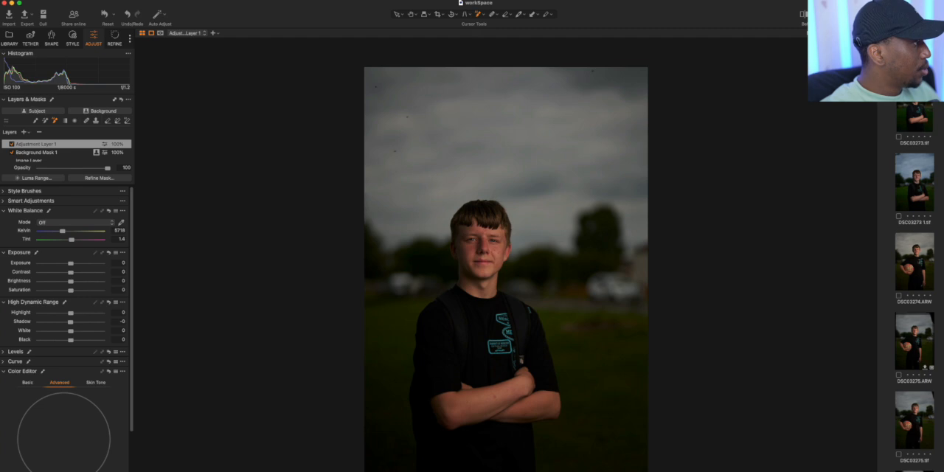
{"action": "left_click", "coordinate": [588, 424]}
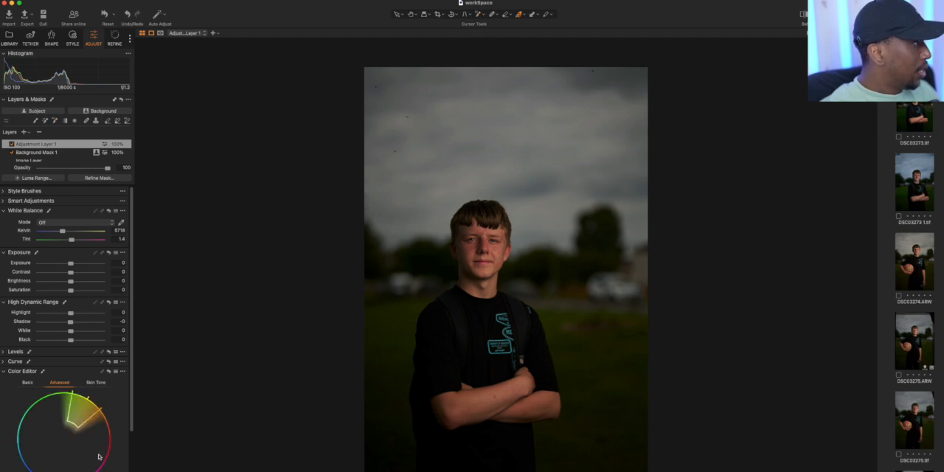
{"action": "left_click_drag", "start_coordinate": [94, 414], "coordinate": [84, 402]}
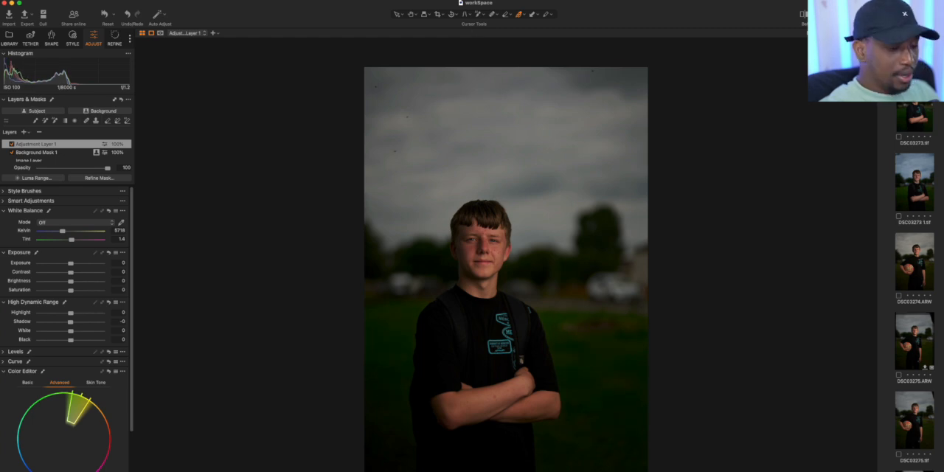
{"action": "scroll", "coordinate": [66, 332], "scroll_direction": "down", "scroll_amount": 3}
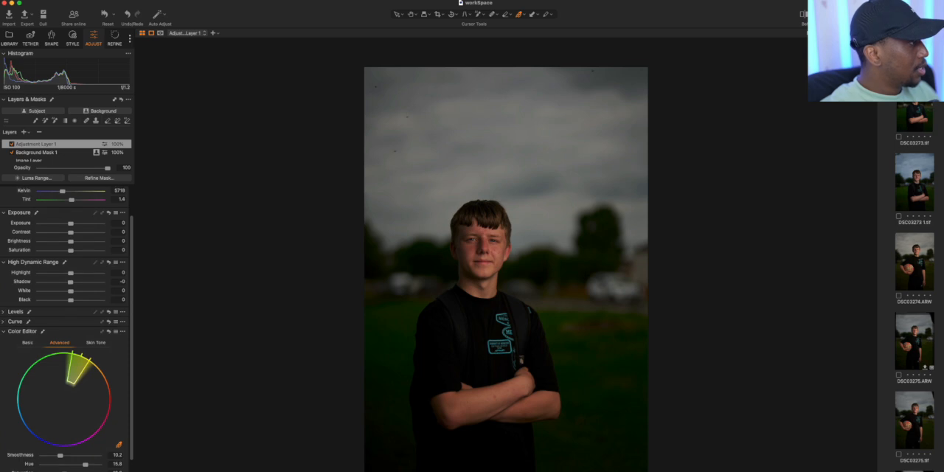
Rename the grass and trees adjustment layer as "grass"
{"action": "scroll", "coordinate": [67, 332], "scroll_direction": "up", "scroll_amount": 1}
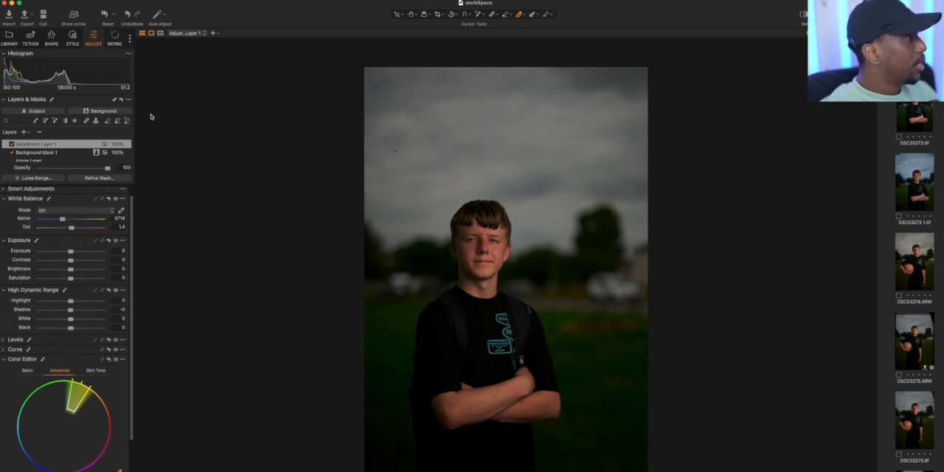
{"action": "double_click", "coordinate": [43, 145]}
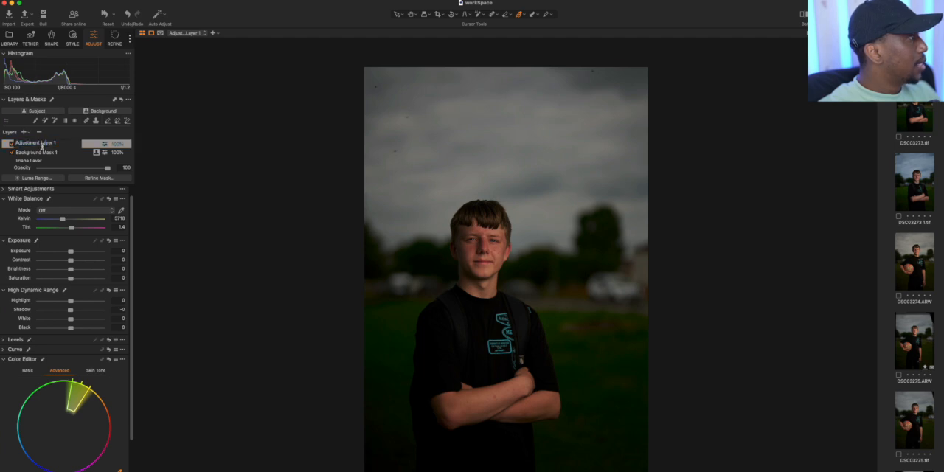
{"action": "left_click_drag", "start_coordinate": [60, 143], "coordinate": [25, 142]}
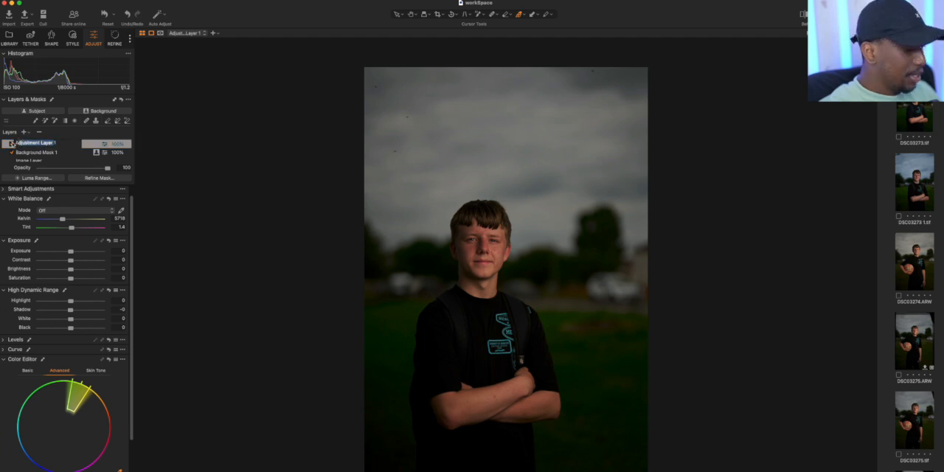
{"action": "key", "text": "BackSpace"}
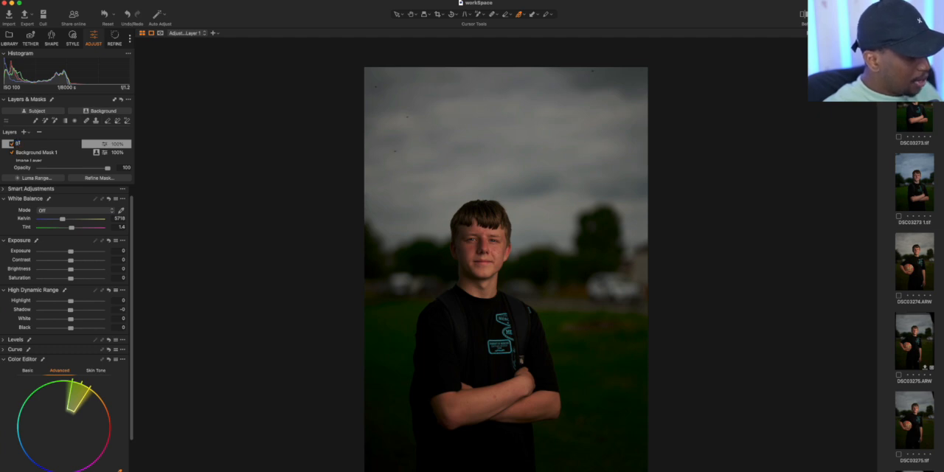
{"action": "type", "text": "grass"}
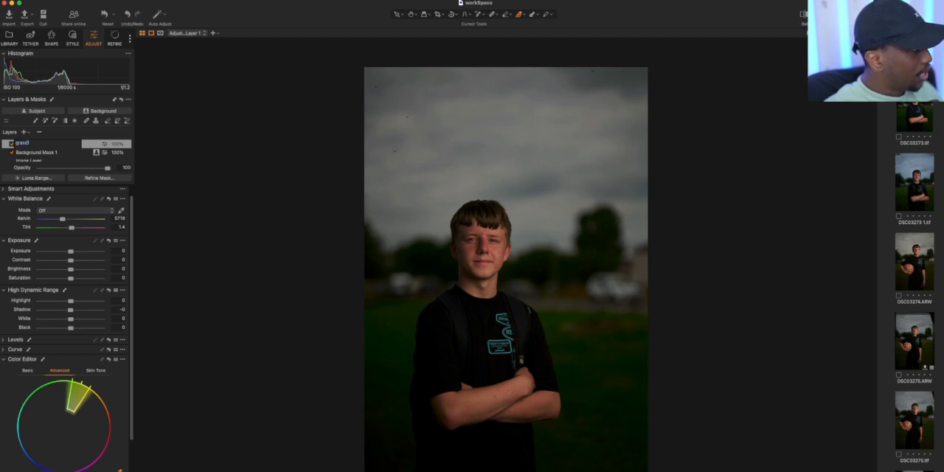
{"action": "key", "text": "BackSpace"}
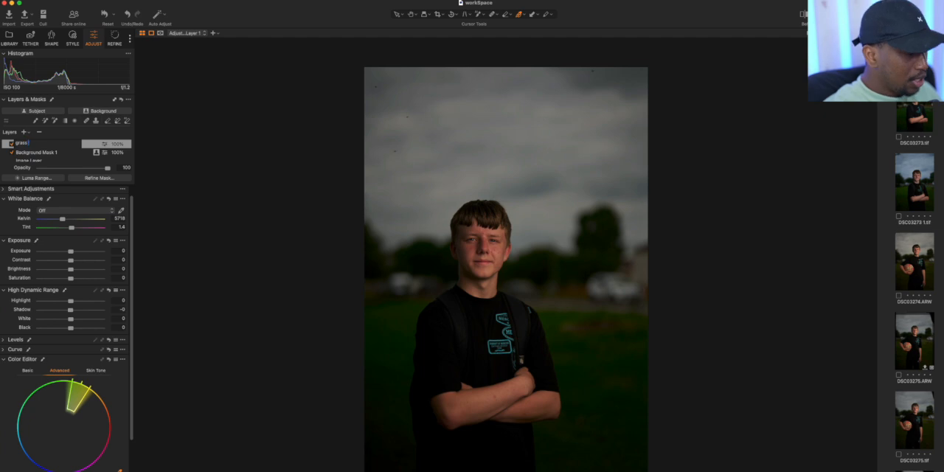
{"action": "key", "text": "Return"}
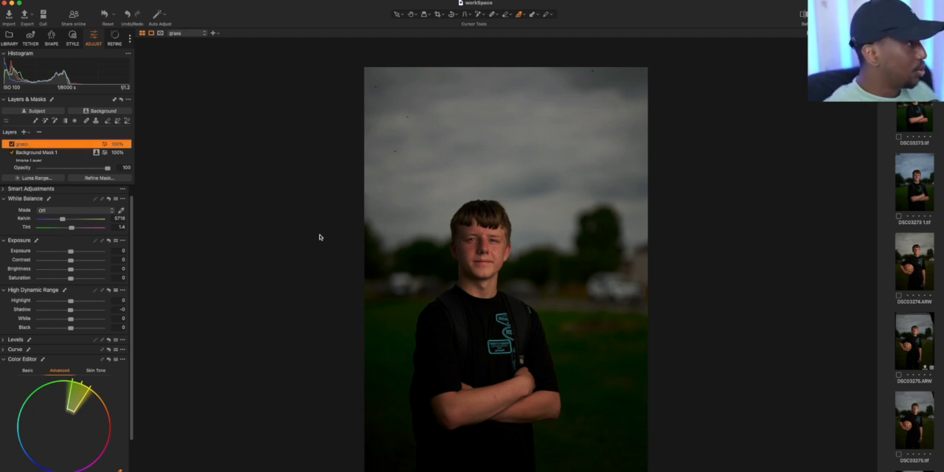
Add another adjustment layer above the grass layer and frame the subject's face up close with the Pan tool
{"action": "left_click", "coordinate": [23, 133]}
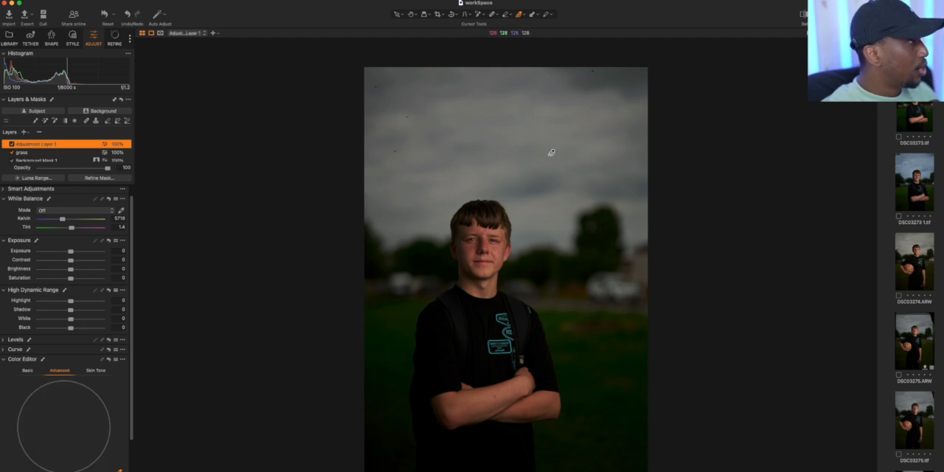
{"action": "scroll", "coordinate": [488, 279], "scroll_direction": "up", "scroll_amount": 5}
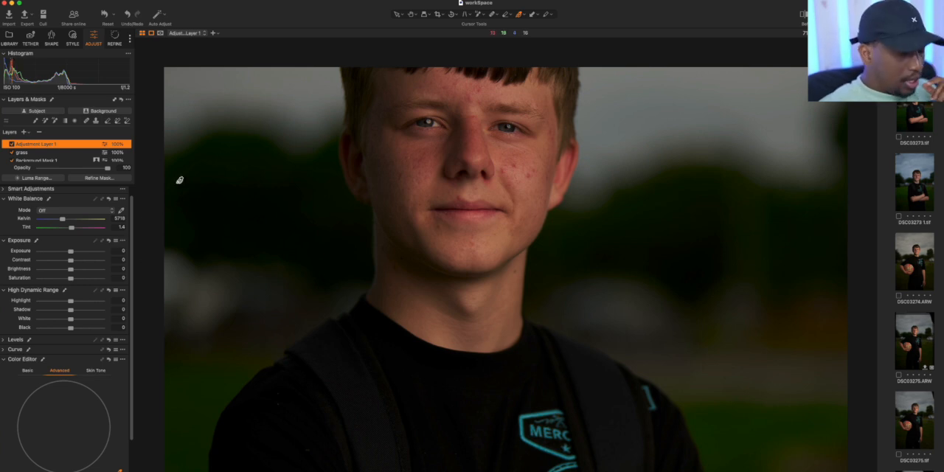
{"action": "scroll", "coordinate": [180, 180], "scroll_direction": "up", "scroll_amount": 5}
{"action": "scroll", "coordinate": [177, 182], "scroll_direction": "down", "scroll_amount": 10}
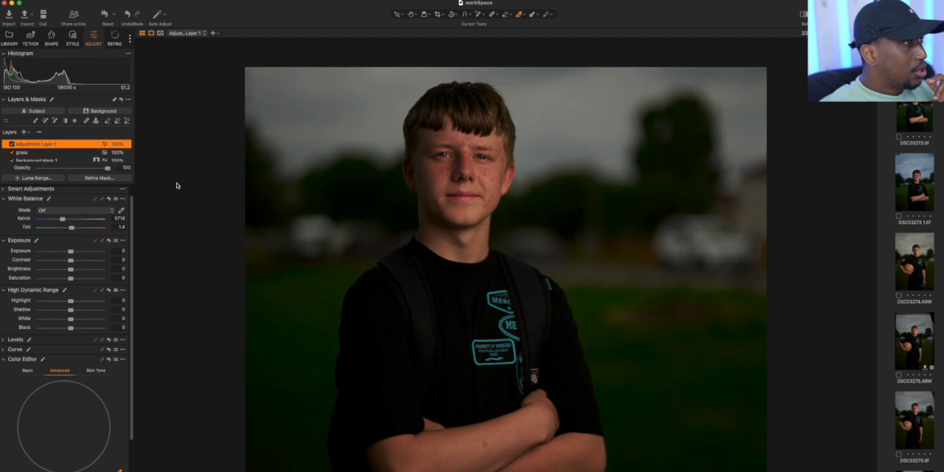
{"action": "left_click", "coordinate": [411, 16]}
{"action": "left_click", "coordinate": [395, 22]}
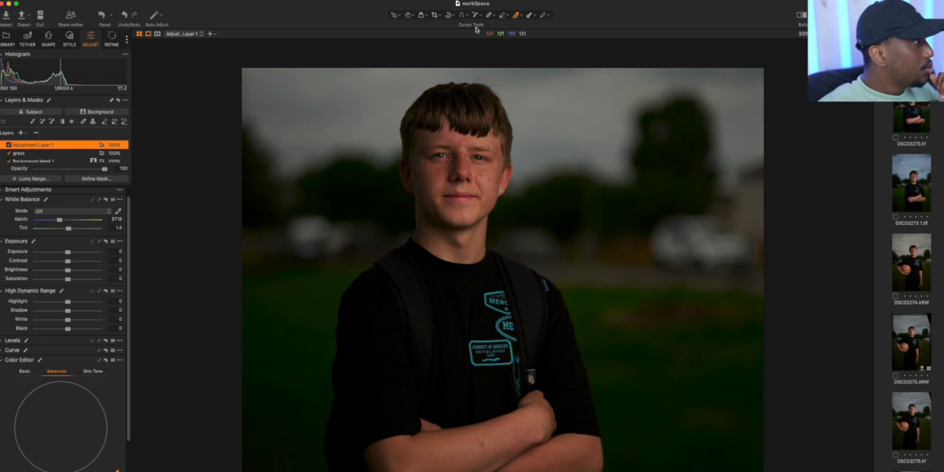
{"action": "mouse_move", "coordinate": [465, 112]}
{"action": "left_mouse_down"}
{"action": "mouse_move", "coordinate": [469, 139]}
{"action": "mouse_move", "coordinate": [465, 123]}
{"action": "left_mouse_up"}
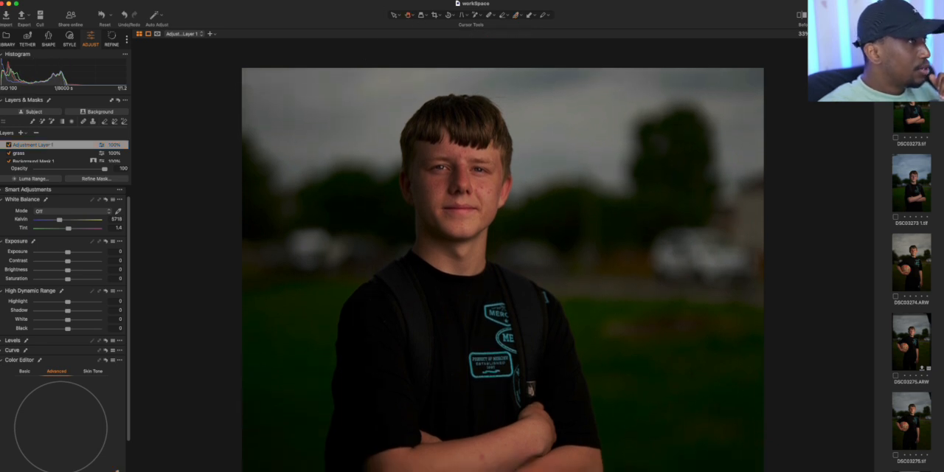
{"action": "scroll", "coordinate": [495, 114], "scroll_direction": "up", "scroll_amount": 5}
{"action": "scroll", "coordinate": [495, 114], "scroll_direction": "down", "scroll_amount": 4}
{"action": "scroll", "coordinate": [495, 114], "scroll_direction": "up", "scroll_amount": 6}
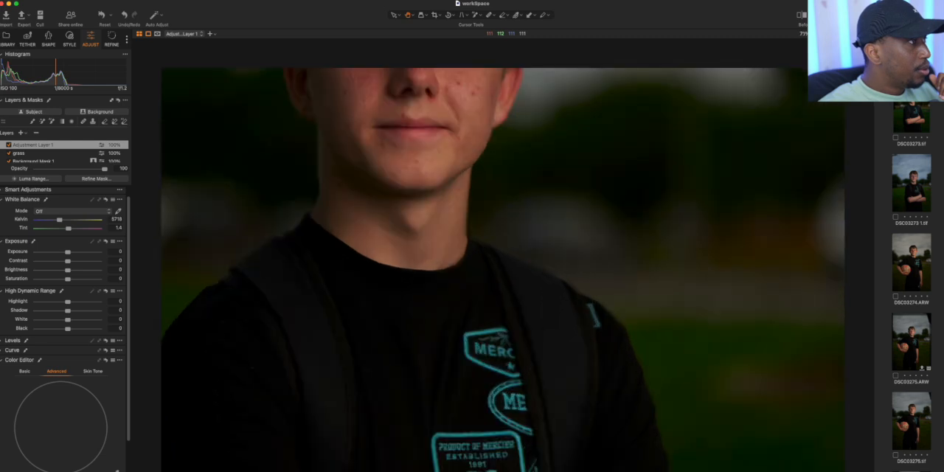
{"action": "left_click_drag", "start_coordinate": [403, 124], "coordinate": [506, 267]}
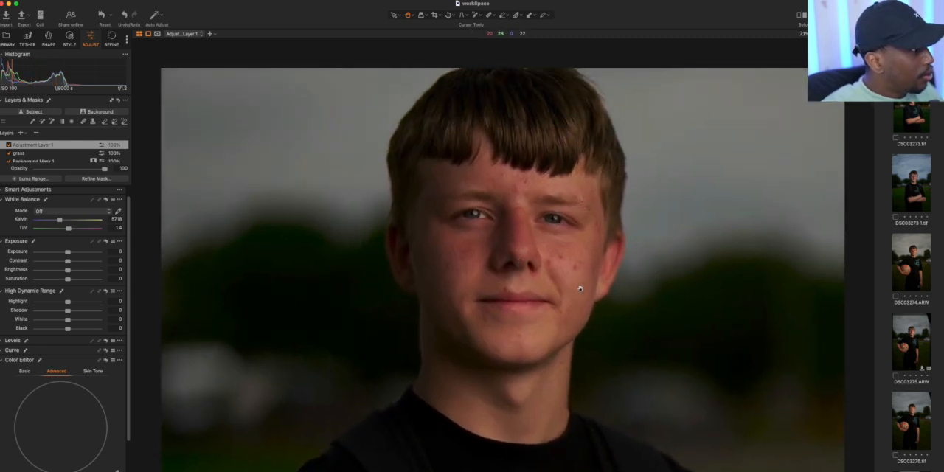
Rename the new adjustment layer above the grass layer as "Skin tone"
{"action": "double_click", "coordinate": [50, 144]}
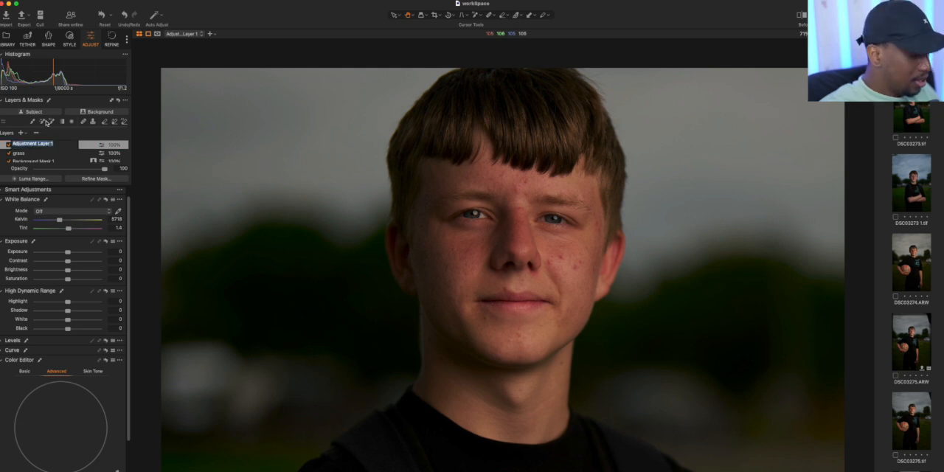
{"action": "key", "text": "BackSpace"}
{"action": "type", "text": "Skin to"}
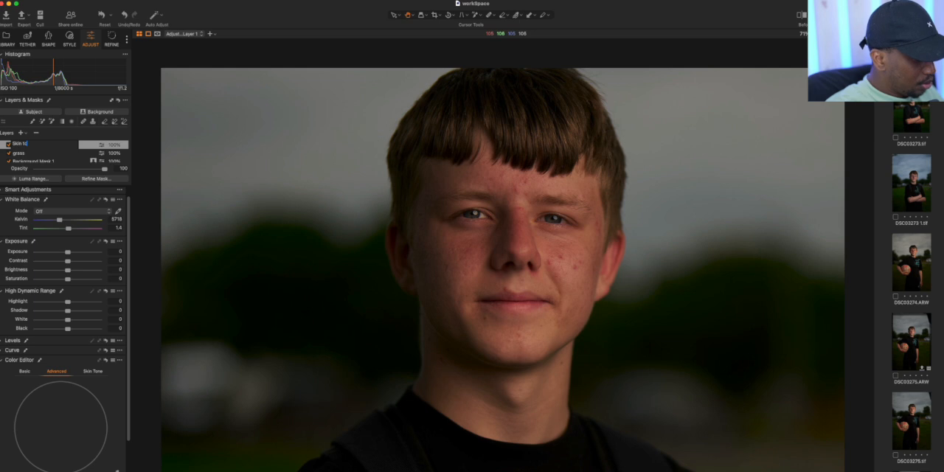
{"action": "key", "text": "Return"}
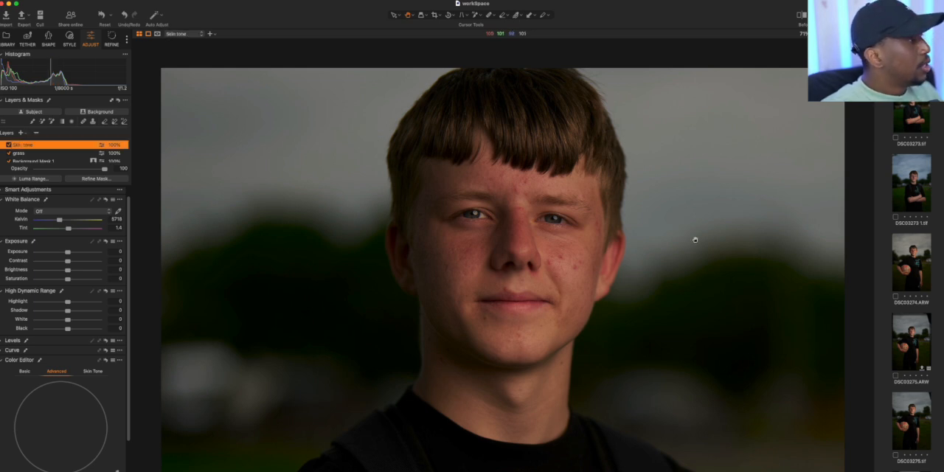
AI-select the subject's face and neck skin as the Skin tone layer's mask and display the mask overlay
{"action": "left_click", "coordinate": [474, 16]}
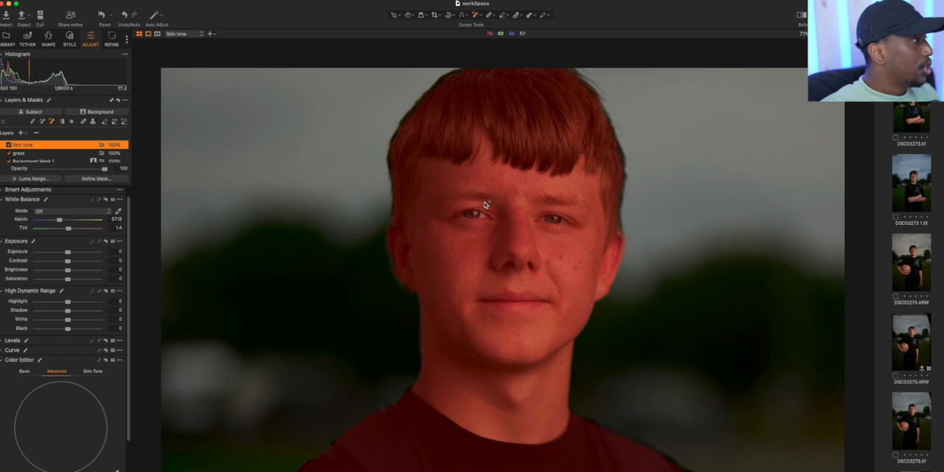
{"action": "left_click", "coordinate": [456, 273]}
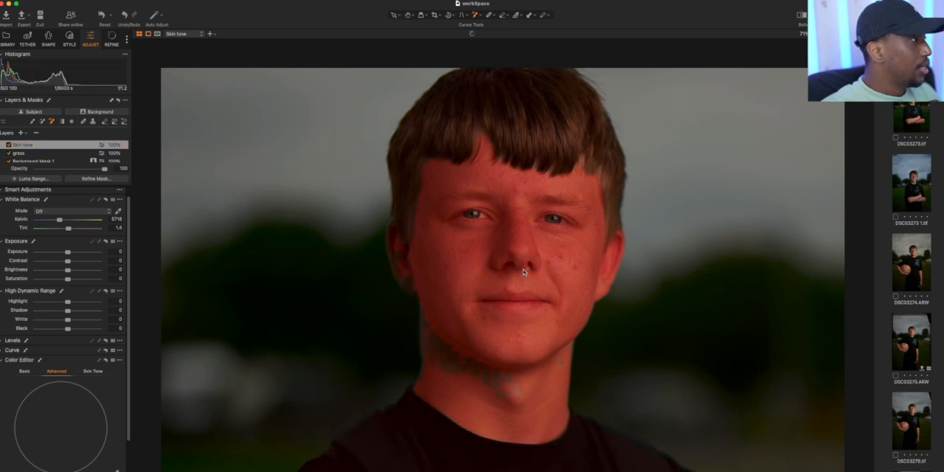
{"action": "key", "text": "m"}
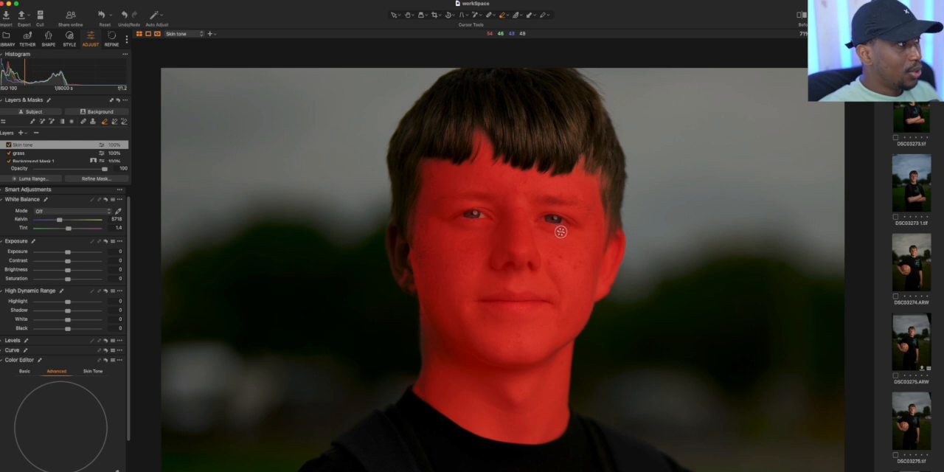
Erase the Skin tone mask over the subject's eye with the Erase Mask brush and hide the mask overlay
{"action": "mouse_move", "coordinate": [557, 230]}
{"action": "left_mouse_down"}
{"action": "mouse_move", "coordinate": [574, 231]}
{"action": "mouse_move", "coordinate": [566, 231]}
{"action": "left_mouse_up"}
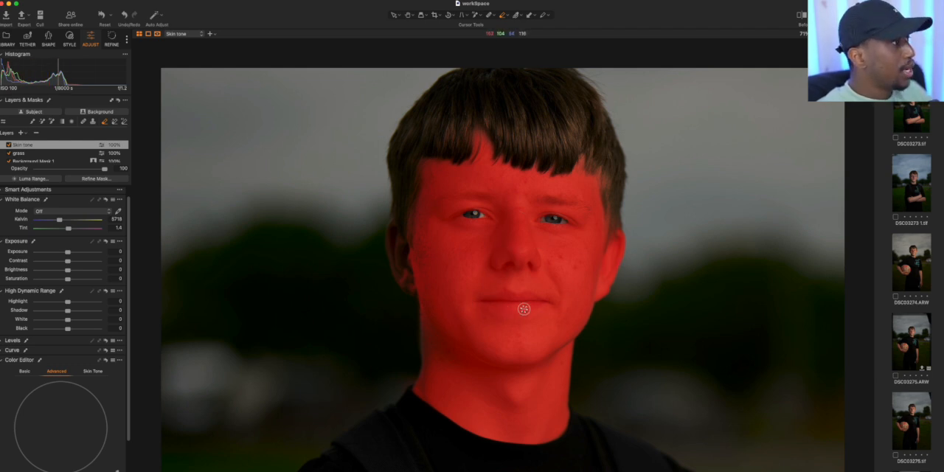
{"action": "left_click", "coordinate": [508, 17]}
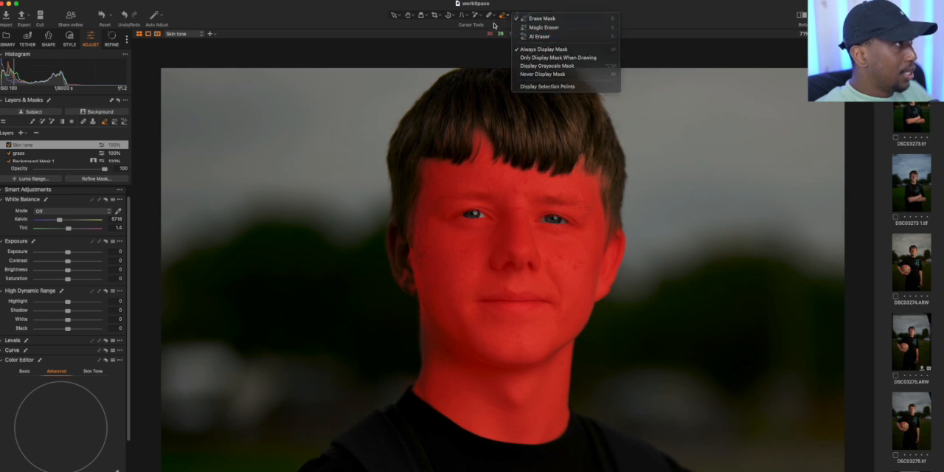
{"action": "left_click", "coordinate": [495, 26]}
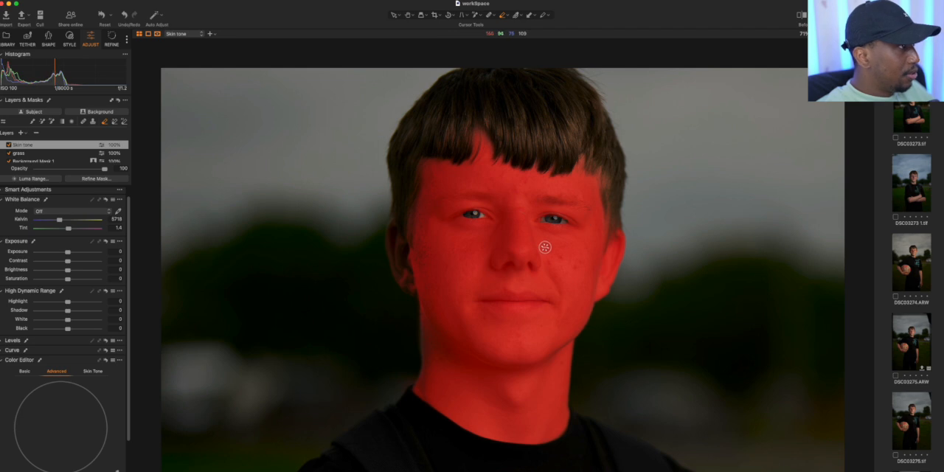
{"action": "key", "text": "m"}
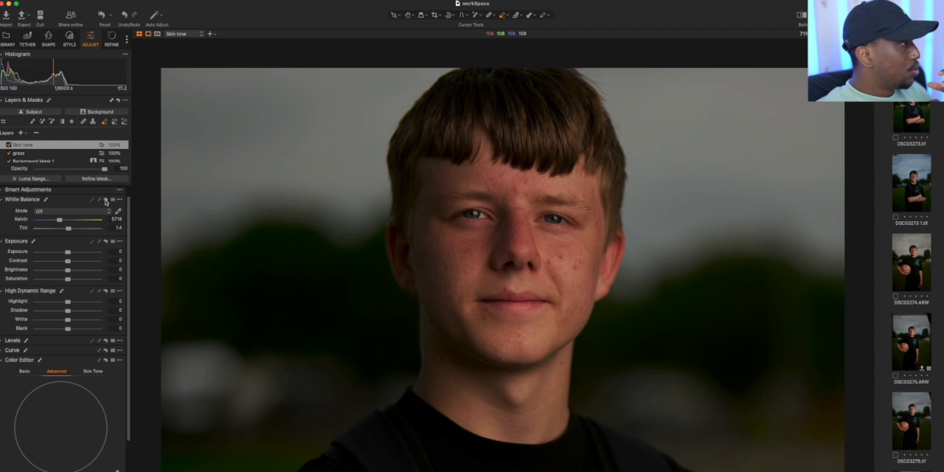
Set the Skin tone layer's white balance to 4927 Kelvin, and sample the neck in the Skin Tone Color Editor with a narrowed colour range
{"action": "left_click_drag", "start_coordinate": [58, 221], "coordinate": [57, 222]}
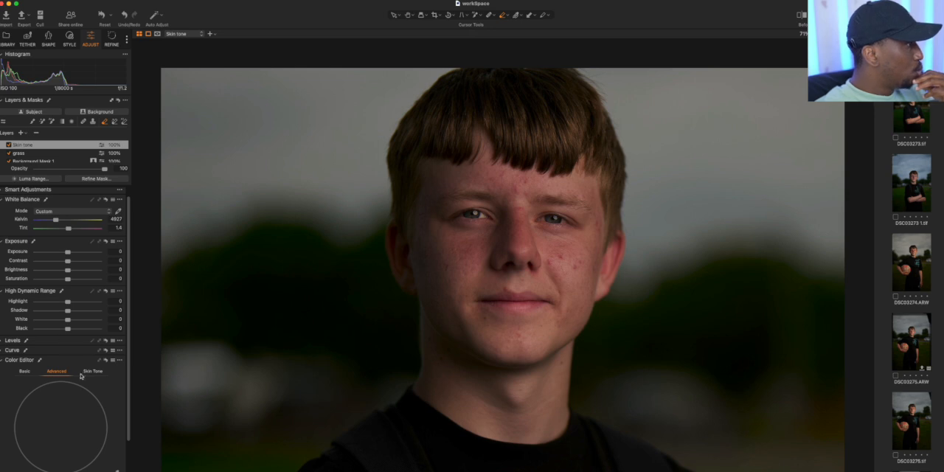
{"action": "left_click", "coordinate": [92, 371]}
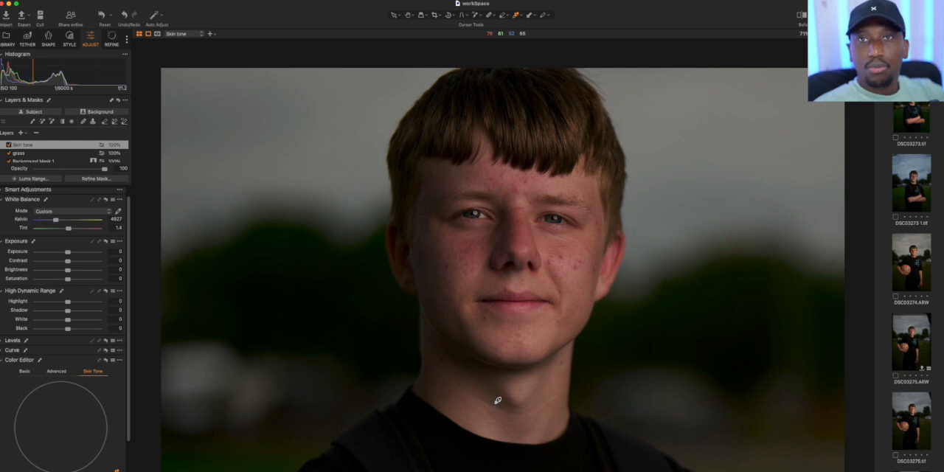
{"action": "left_click", "coordinate": [532, 383]}
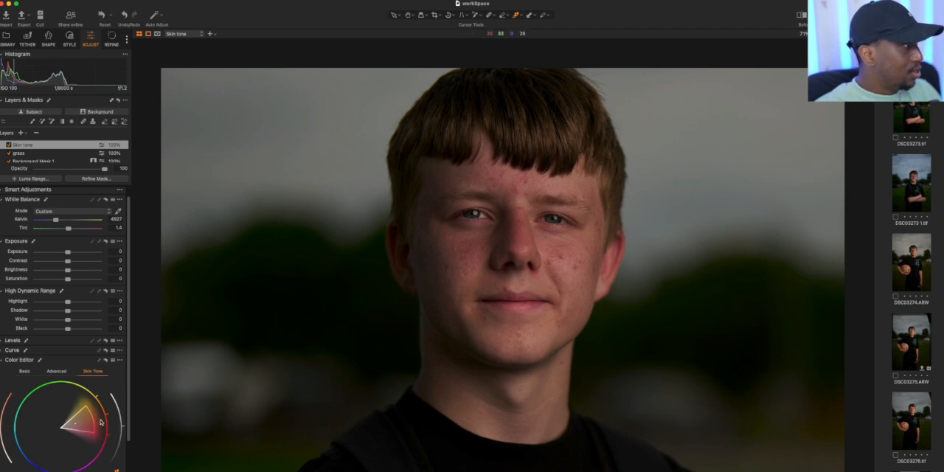
{"action": "left_click_drag", "start_coordinate": [85, 431], "coordinate": [86, 423]}
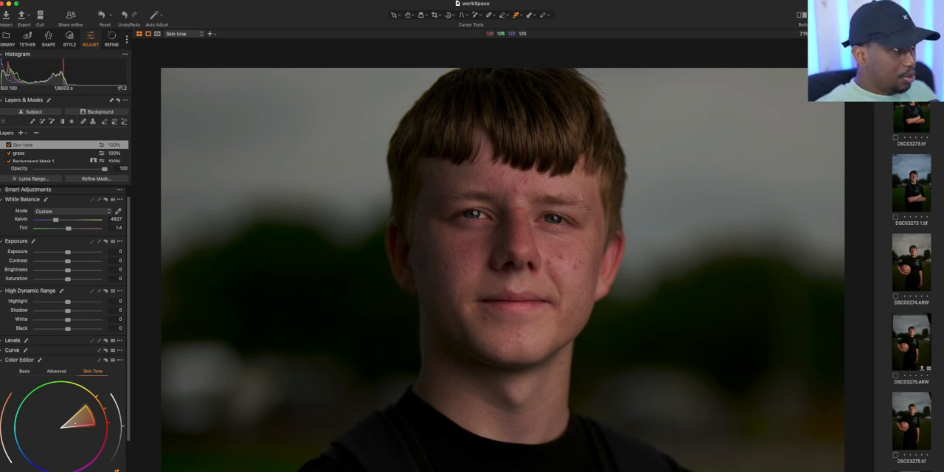
Add the subject's crossed arms to the Skin tone layer's mask with the AI select tool
{"action": "scroll", "coordinate": [475, 214], "scroll_direction": "up", "scroll_amount": 2}
{"action": "scroll", "coordinate": [476, 213], "scroll_direction": "down", "scroll_amount": 10}
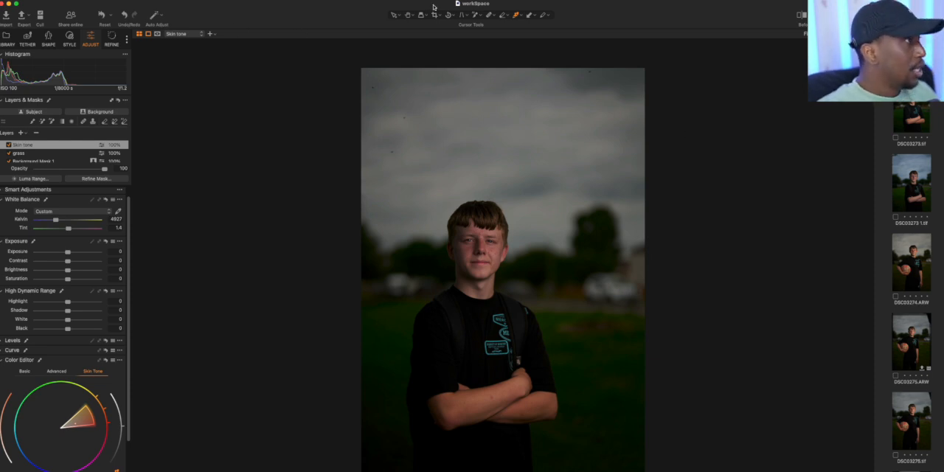
{"action": "left_click", "coordinate": [475, 15]}
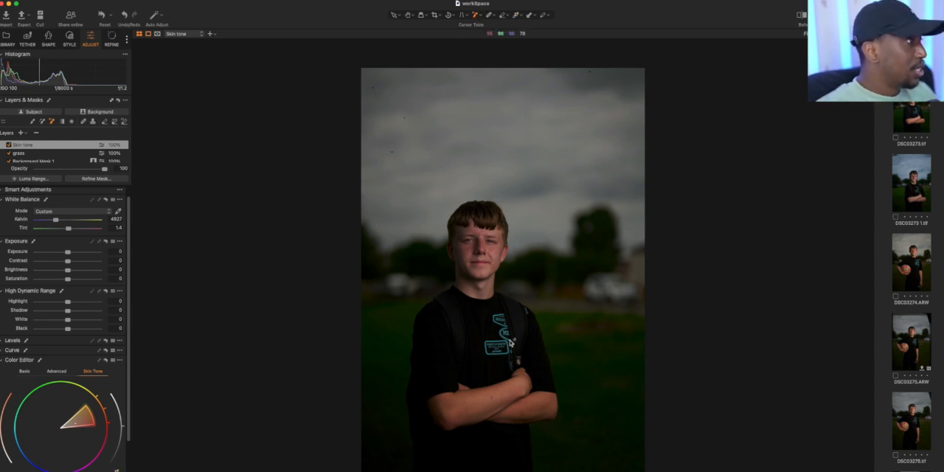
{"action": "left_click", "coordinate": [470, 413]}
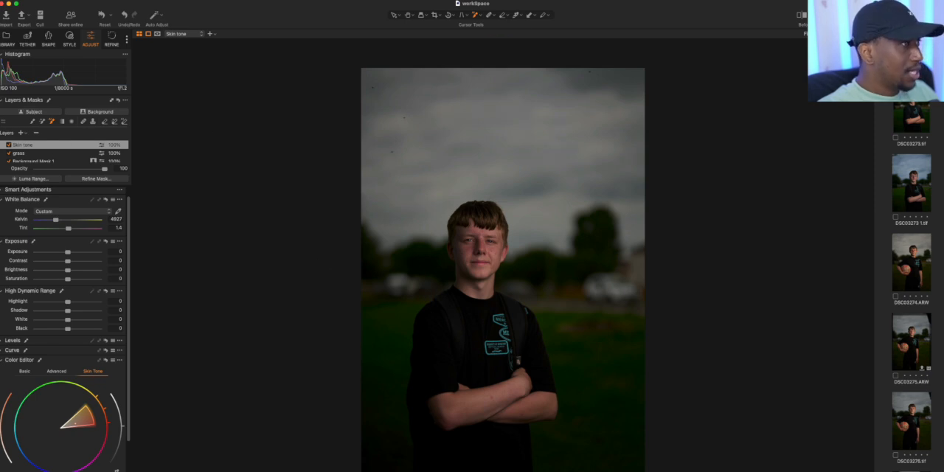
Add a new adjustment layer above the Skin tone layer and name it "hair"
{"action": "left_click", "coordinate": [838, 33]}
{"action": "left_click_drag", "start_coordinate": [838, 34], "coordinate": [842, 34]}
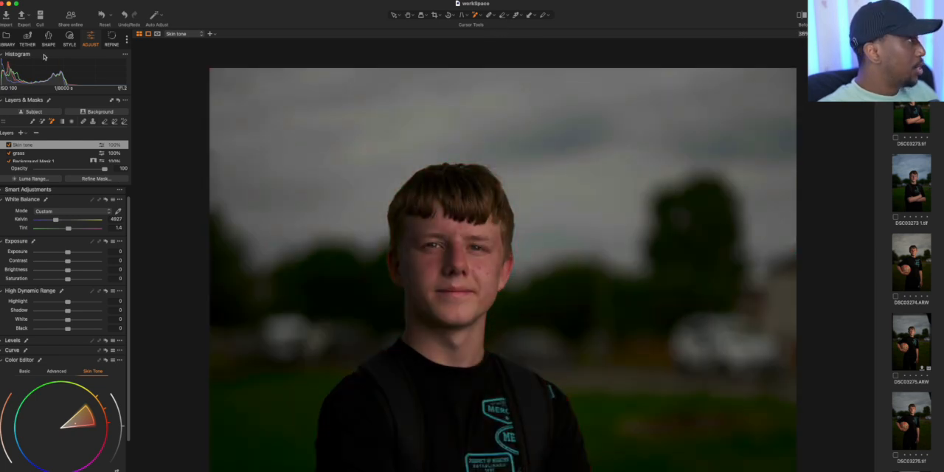
{"action": "left_click", "coordinate": [20, 133]}
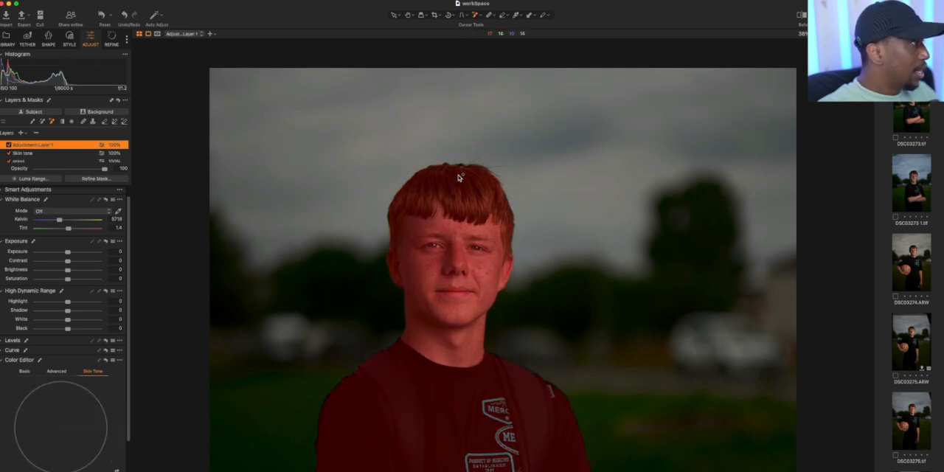
{"action": "double_click", "coordinate": [48, 144]}
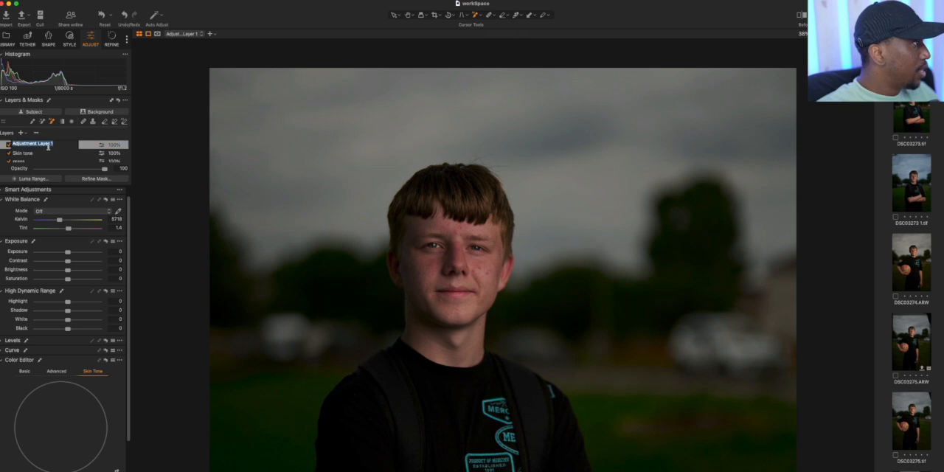
{"action": "type", "text": "hair"}
{"action": "key", "text": "Return"}
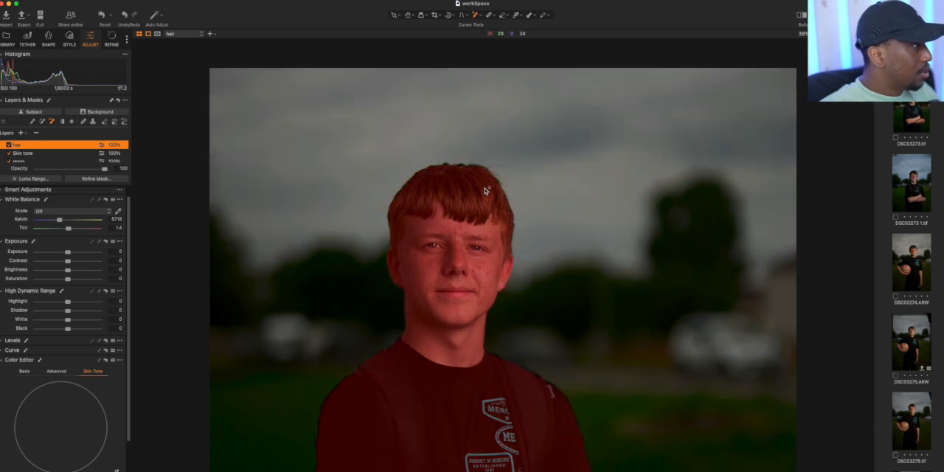
AI-select the subject's hair as the hair layer's mask and check it with the mask overlay
{"action": "left_click", "coordinate": [439, 170]}
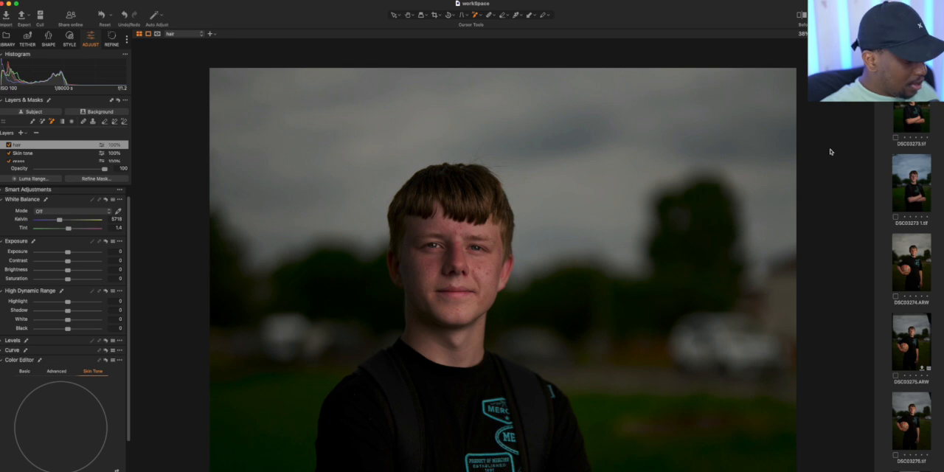
{"action": "key", "text": "m"}
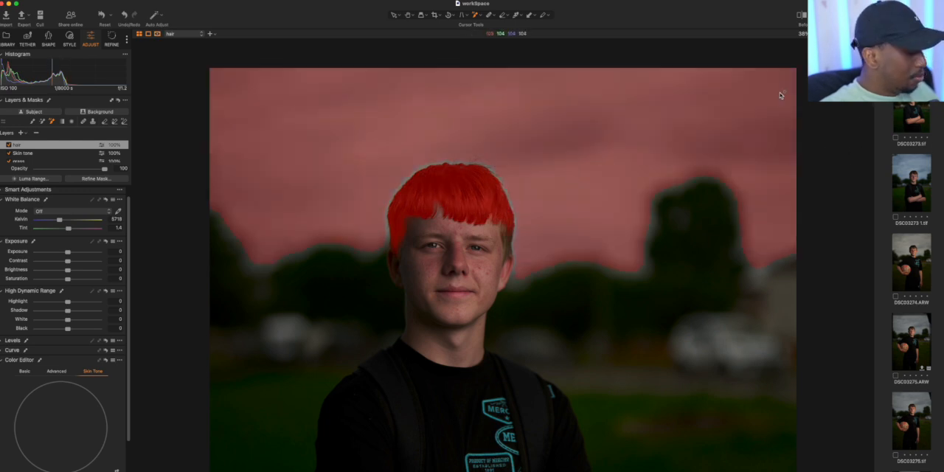
{"action": "key", "text": "m"}
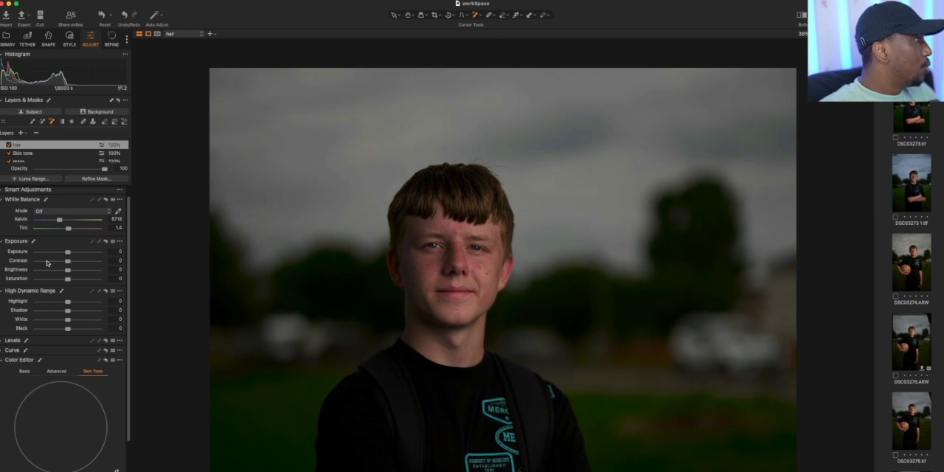
Raise the hair layer's Shadow to 13, and sample the hair colour in the advanced Color Editor with a narrowed colour range
{"action": "left_click", "coordinate": [50, 372]}
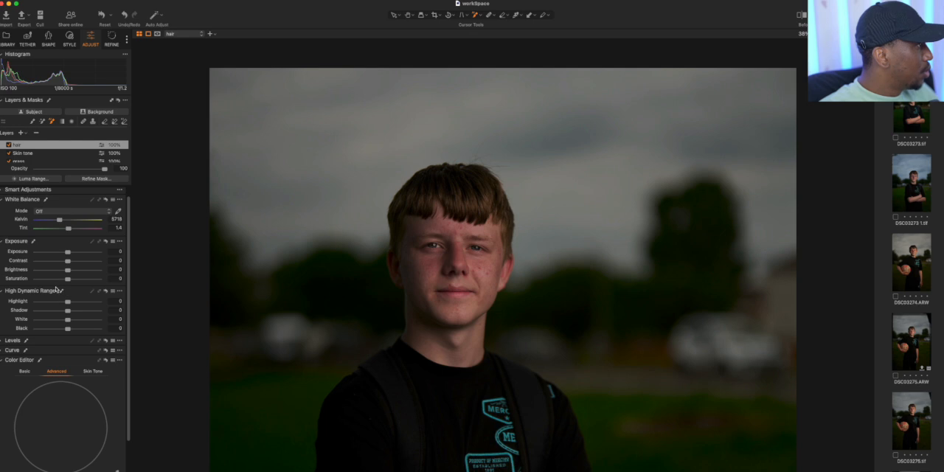
{"action": "left_click_drag", "start_coordinate": [69, 310], "coordinate": [73, 311]}
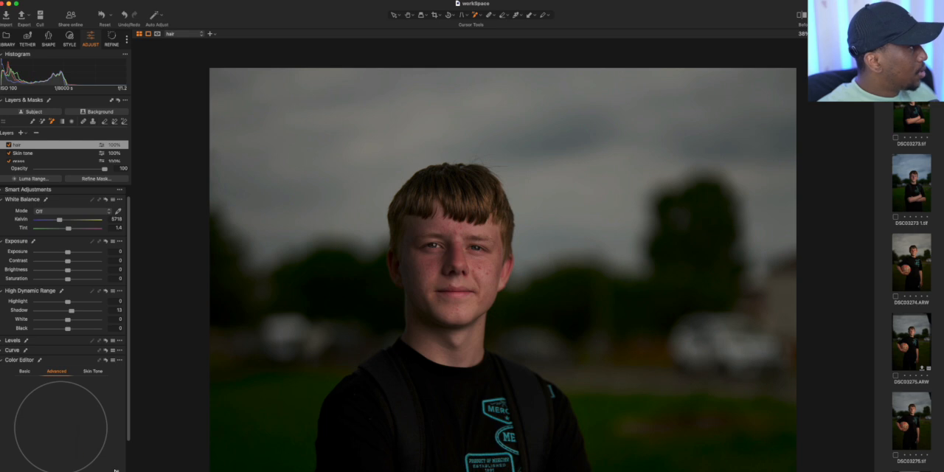
{"action": "left_click", "coordinate": [116, 469]}
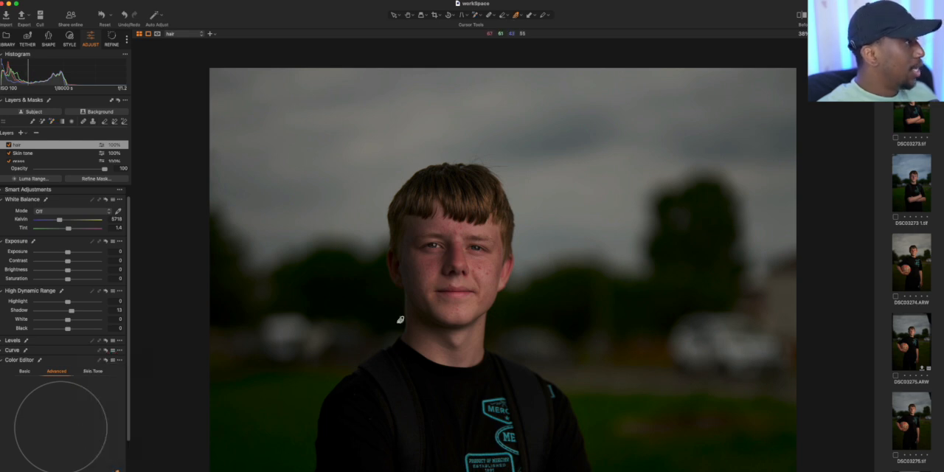
{"action": "left_click", "coordinate": [453, 208]}
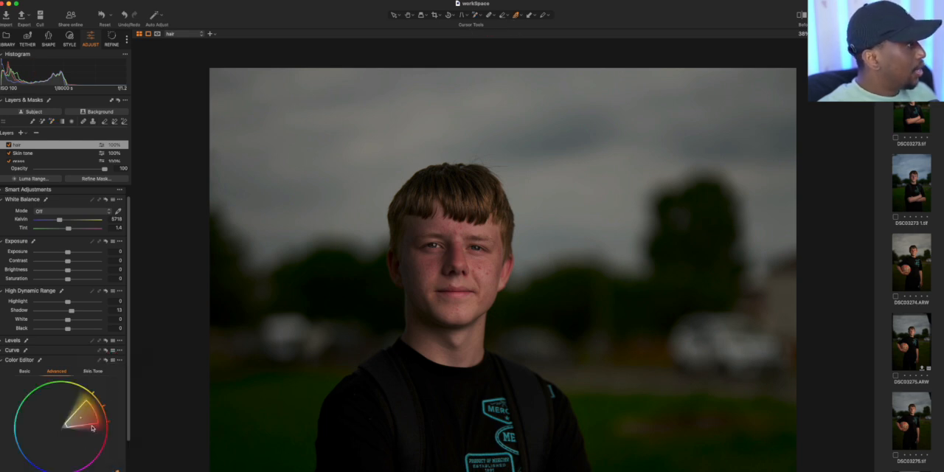
{"action": "left_click_drag", "start_coordinate": [93, 422], "coordinate": [92, 416]}
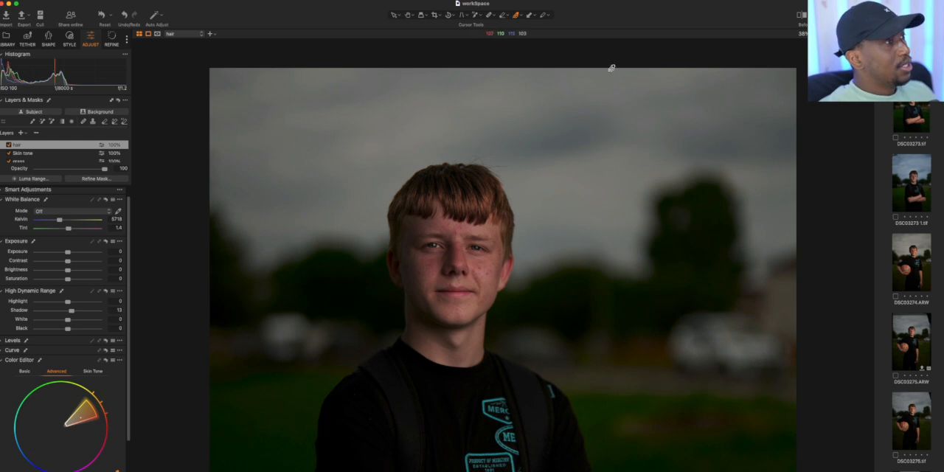
Compare the edited portrait with the original by sweeping the before/after split across the image, and close the comparison
{"action": "left_click", "coordinate": [799, 15]}
{"action": "left_click_drag", "start_coordinate": [502, 281], "coordinate": [125, 378]}
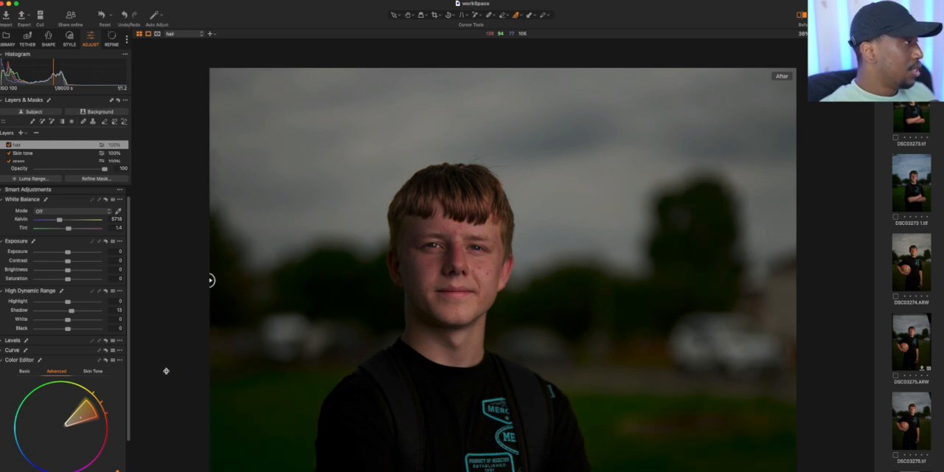
{"action": "left_click", "coordinate": [803, 14]}
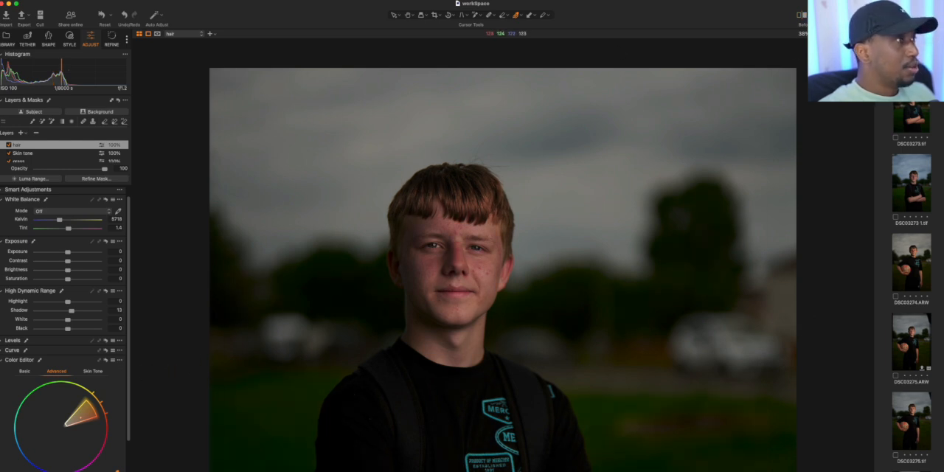
Send the portrait DSC03272.ARW to Adobe Photoshop 2024 for editing, accepting the export settings
{"action": "left_click", "coordinate": [816, 33]}
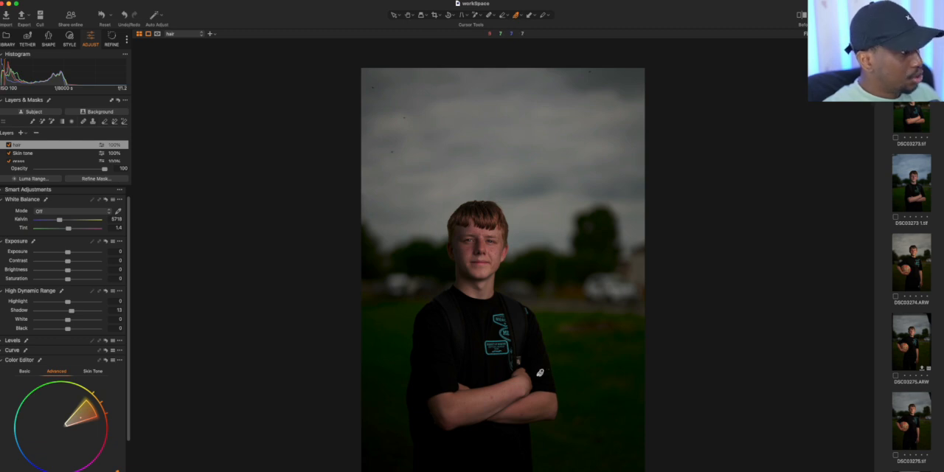
{"action": "scroll", "coordinate": [906, 391], "scroll_direction": "up", "scroll_amount": 5}
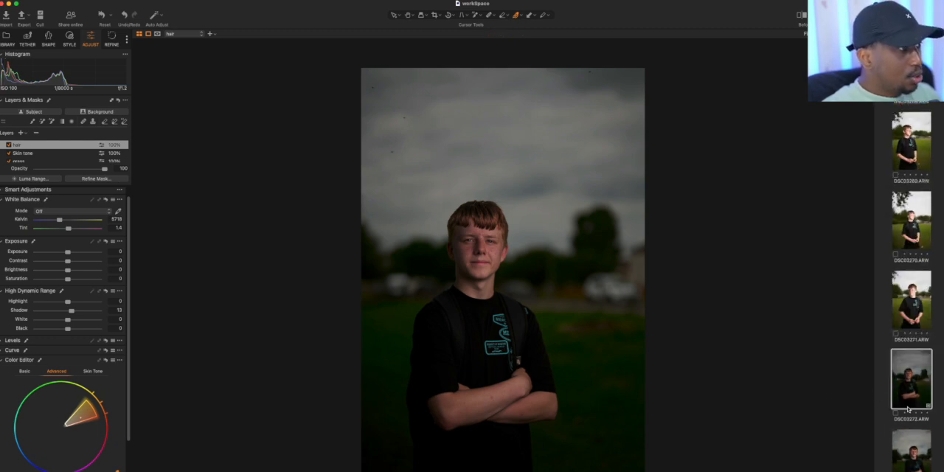
{"action": "right_click", "coordinate": [907, 391]}
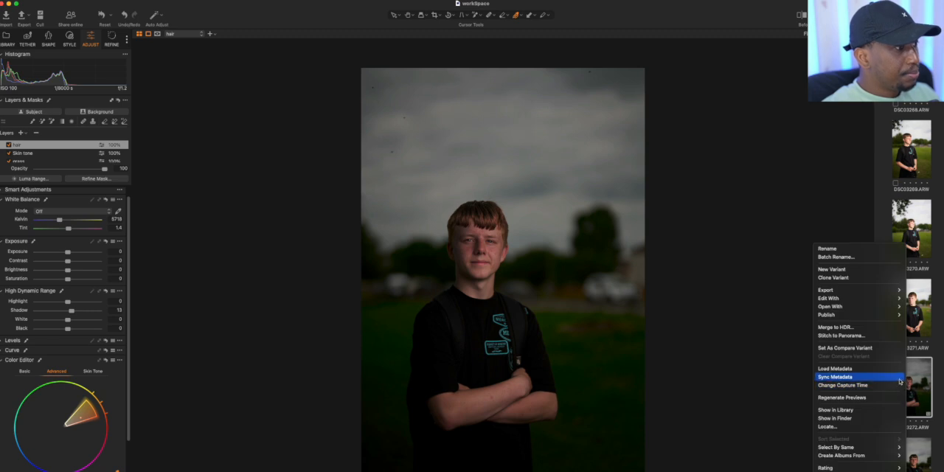
{"action": "mouse_move", "coordinate": [897, 298]}
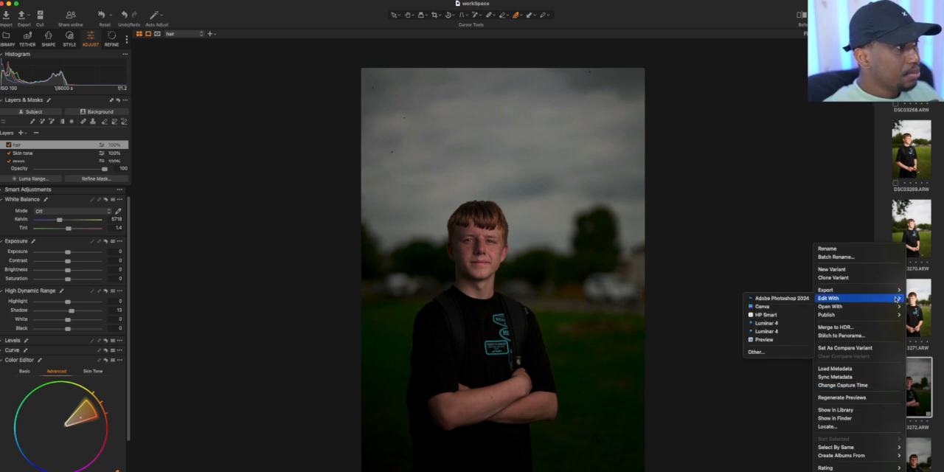
{"action": "left_click", "coordinate": [807, 298]}
{"action": "left_click", "coordinate": [554, 352]}
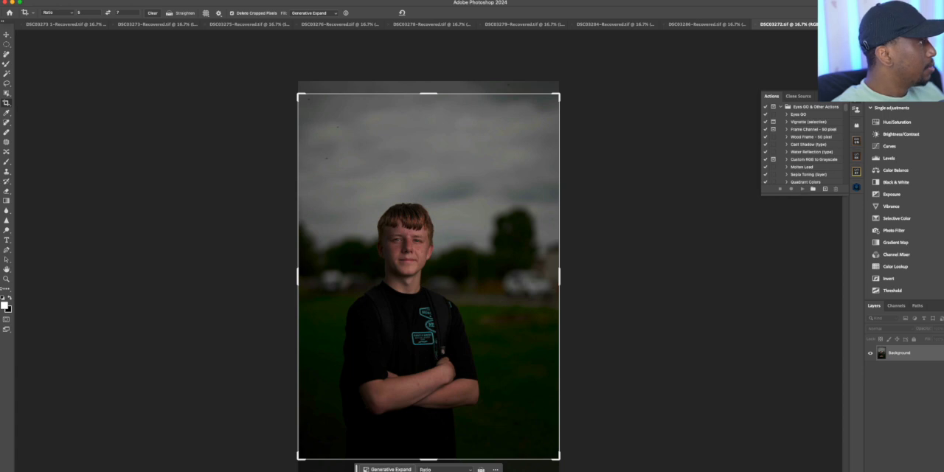
Examine the subject's face, skin and eyes close up in the portrait opened in Photoshop
{"action": "left_click", "coordinate": [6, 279]}
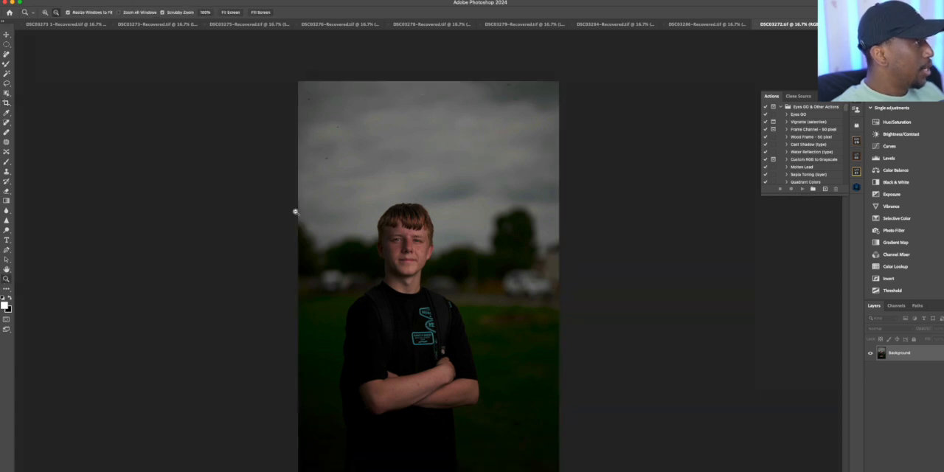
{"action": "left_click_drag", "start_coordinate": [348, 210], "coordinate": [358, 207]}
{"action": "scroll", "coordinate": [412, 310], "scroll_direction": "down", "scroll_amount": 5}
{"action": "scroll", "coordinate": [402, 302], "scroll_direction": "left", "scroll_amount": 2}
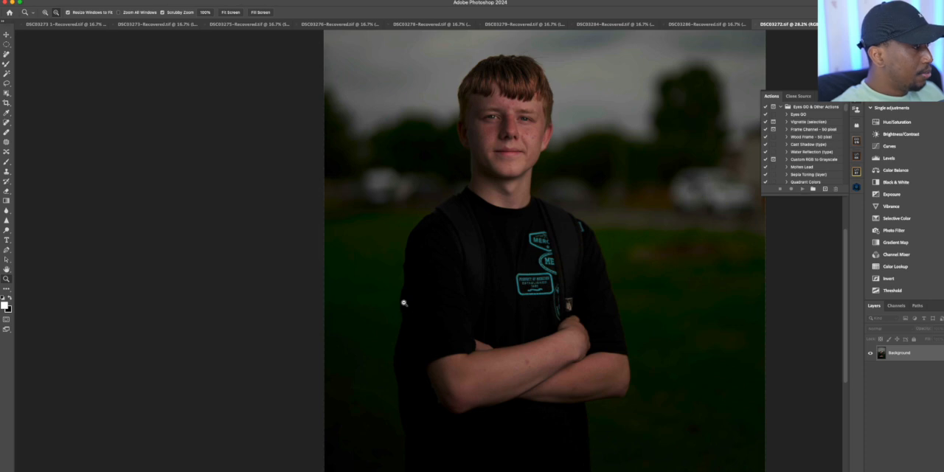
{"action": "left_click_drag", "start_coordinate": [480, 72], "coordinate": [577, 66]}
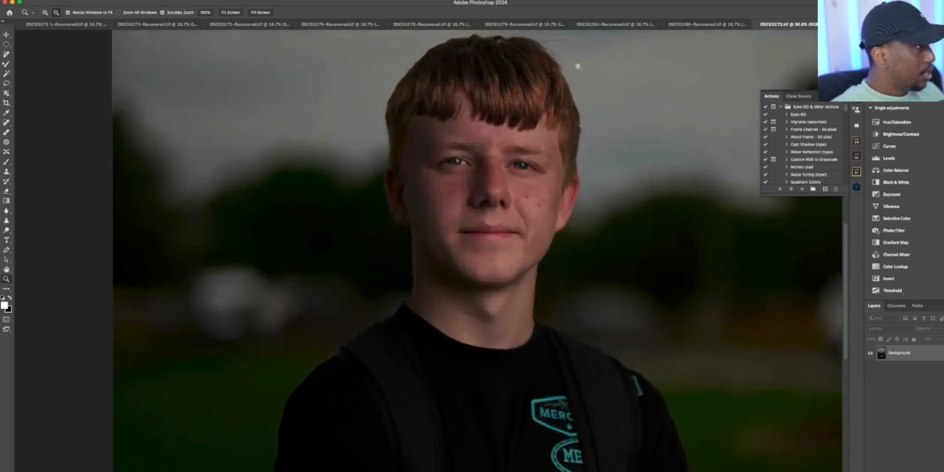
{"action": "scroll", "coordinate": [461, 88], "scroll_direction": "up", "scroll_amount": 5}
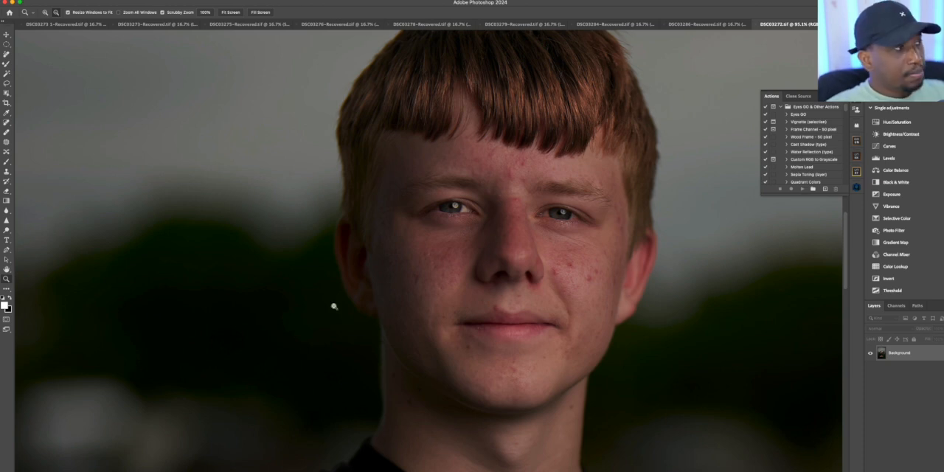
{"action": "left_click_drag", "start_coordinate": [536, 118], "coordinate": [554, 108]}
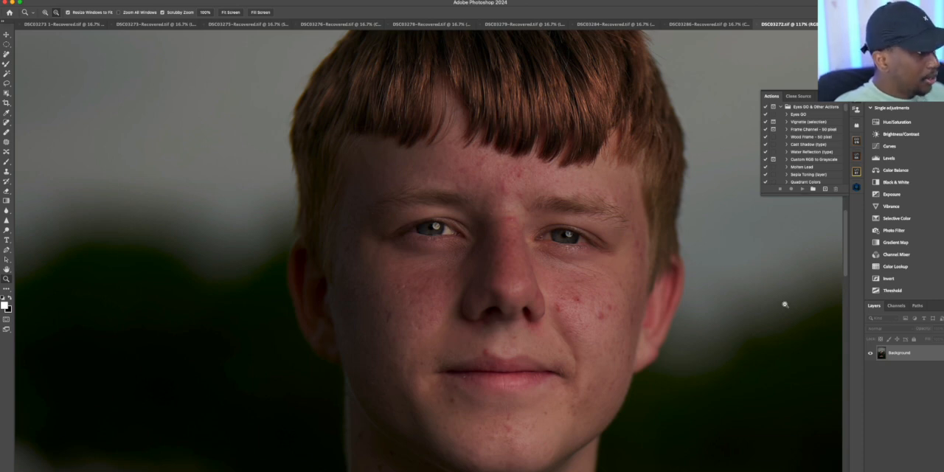
Duplicate the Background layer and name the copy "Eyes"
{"action": "key", "text": "super+j"}
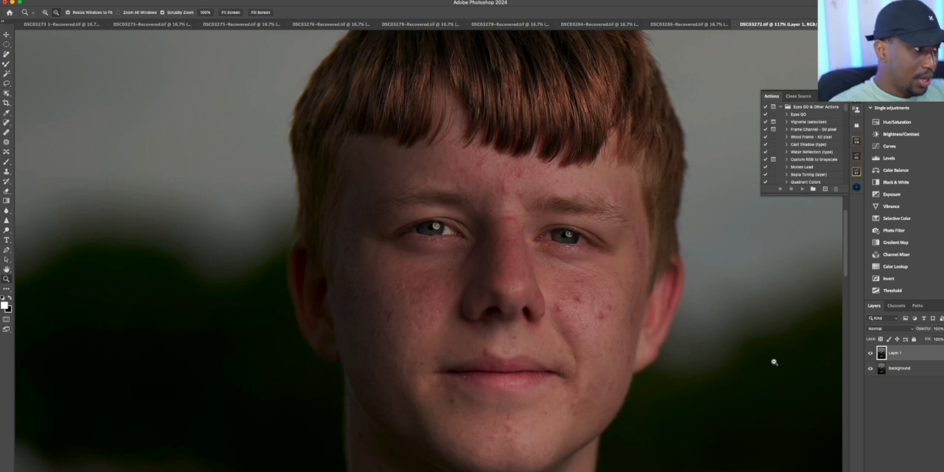
{"action": "double_click", "coordinate": [894, 353]}
{"action": "key", "text": "BackSpace"}
{"action": "type", "text": "d"}
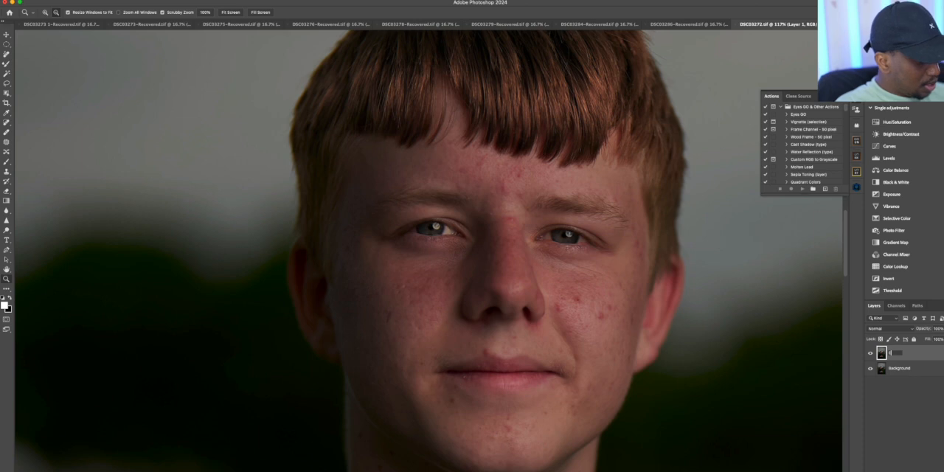
{"action": "type", "text": "yes"}
{"action": "key", "text": "Return"}
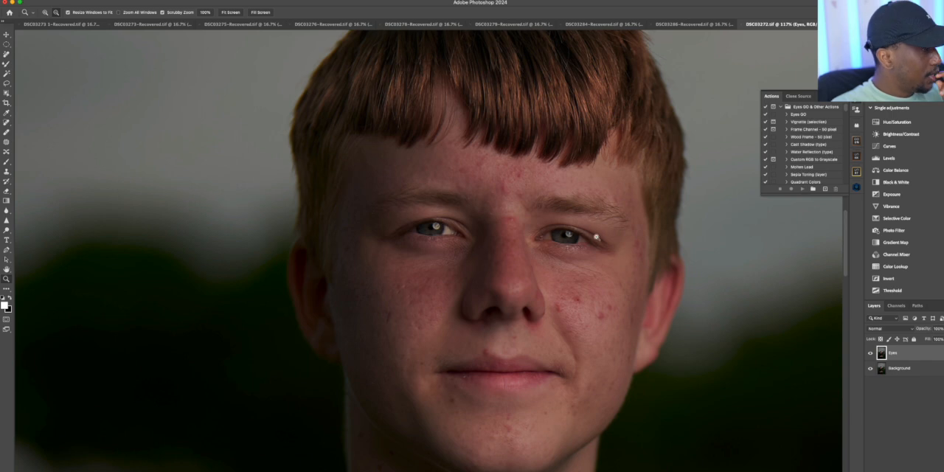
Select the irises of both eyes together with two elliptical marquee selections
{"action": "left_click", "coordinate": [6, 45]}
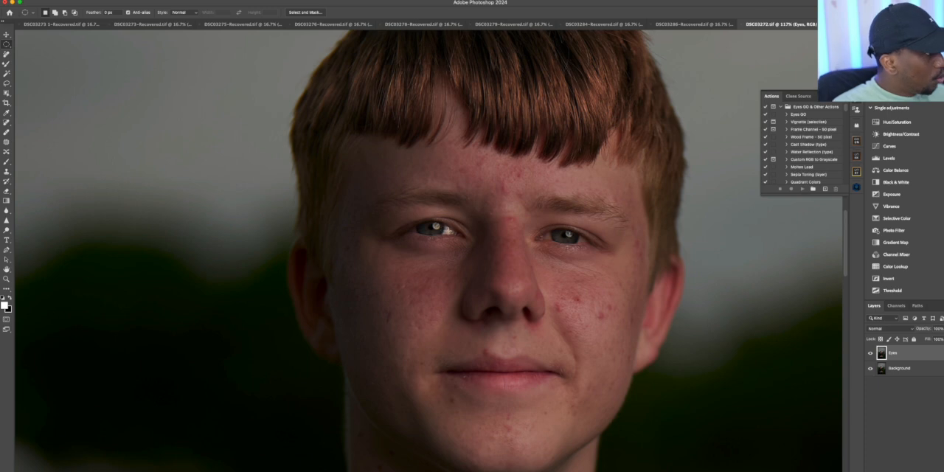
{"action": "left_click_drag", "start_coordinate": [436, 219], "coordinate": [467, 243]}
{"action": "mouse_move", "coordinate": [563, 220]}
{"action": "left_mouse_down"}
{"action": "mouse_move", "coordinate": [581, 253]}
{"action": "mouse_move", "coordinate": [560, 239]}
{"action": "mouse_move", "coordinate": [567, 235]}
{"action": "left_mouse_up"}
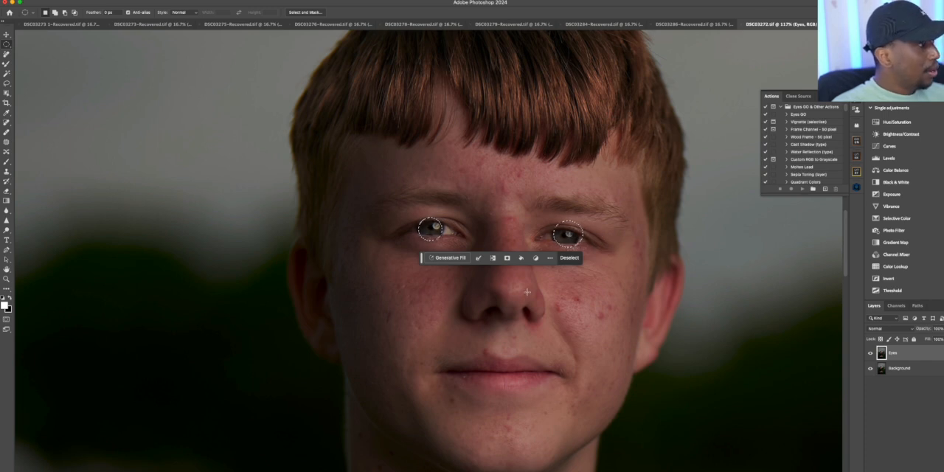
Add a Levels adjustment layer masked to the selected irises and set its blend mode to Linear Dodge (Add)
{"action": "left_click", "coordinate": [901, 158]}
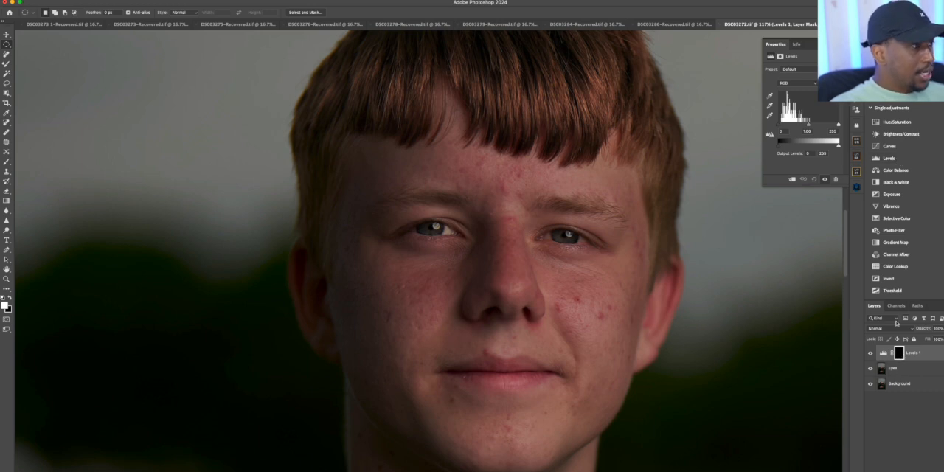
{"action": "left_click", "coordinate": [892, 329]}
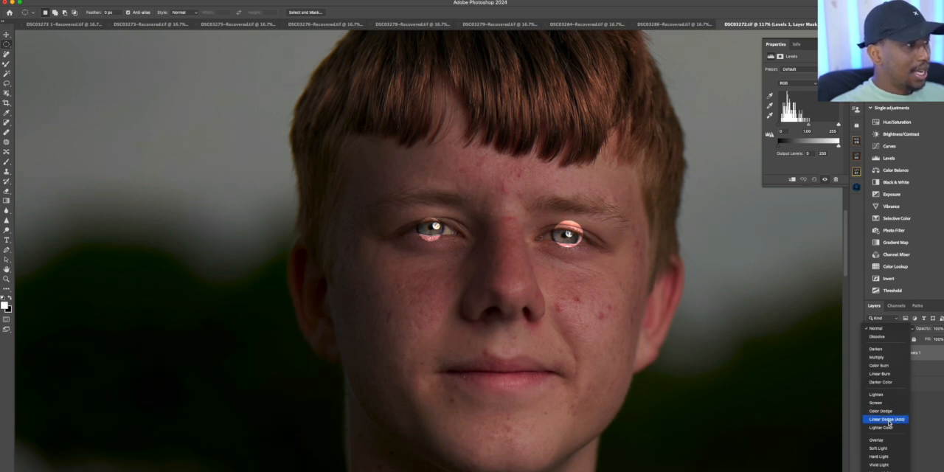
{"action": "left_click", "coordinate": [889, 421]}
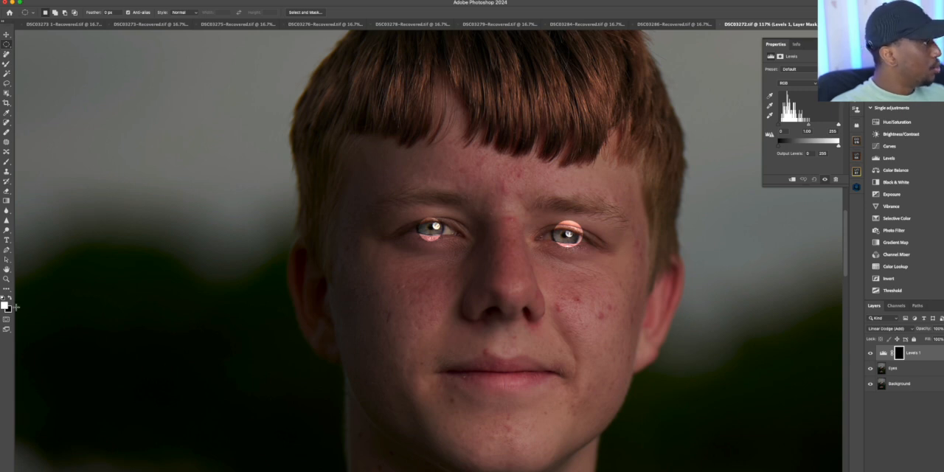
Paint black on the Levels mask with a small brush at 100% flow to remove the brightening outside both irises
{"action": "left_click", "coordinate": [10, 298]}
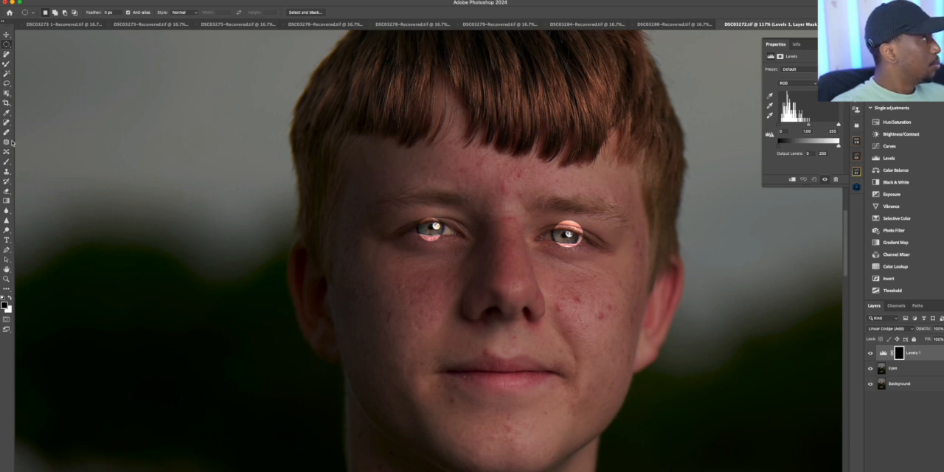
{"action": "left_click", "coordinate": [7, 162]}
{"action": "left_click", "coordinate": [221, 13]}
{"action": "left_click_drag", "start_coordinate": [225, 22], "coordinate": [243, 23]}
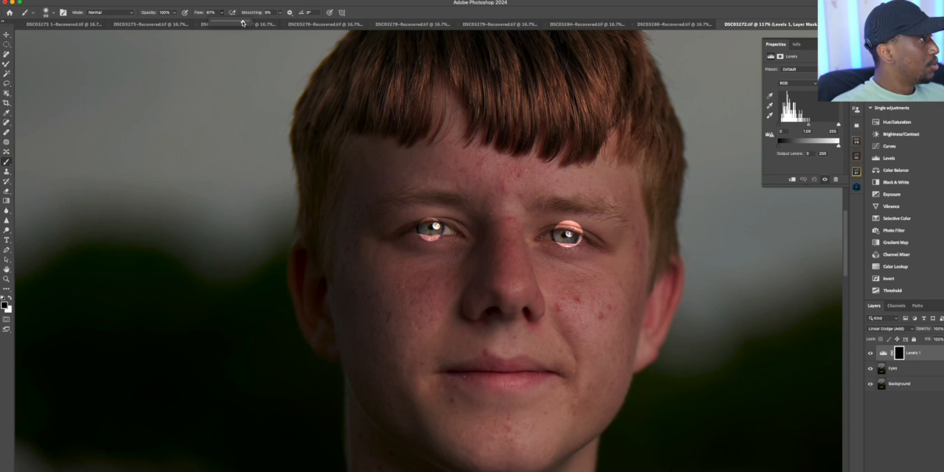
{"action": "left_click_drag", "start_coordinate": [243, 22], "coordinate": [248, 23]}
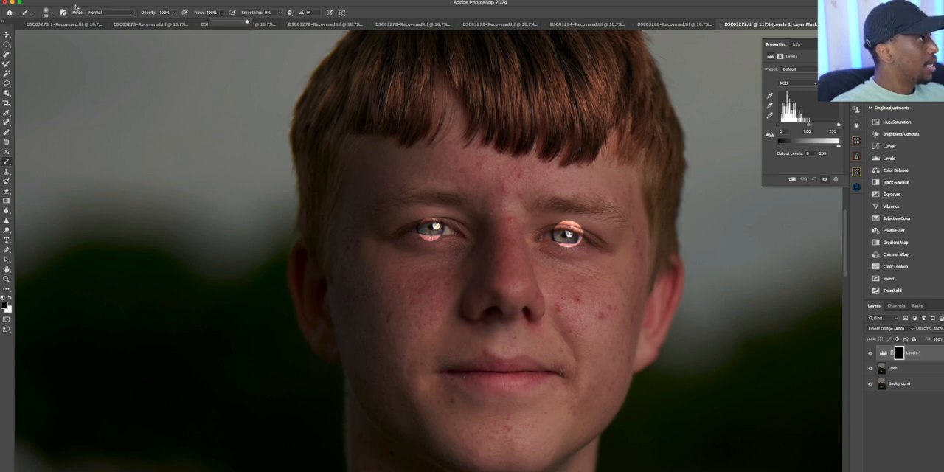
{"action": "left_click", "coordinate": [46, 12]}
{"action": "left_click_drag", "start_coordinate": [46, 37], "coordinate": [49, 37]}
{"action": "left_click", "coordinate": [421, 244]}
{"action": "left_click_drag", "start_coordinate": [421, 244], "coordinate": [427, 241]}
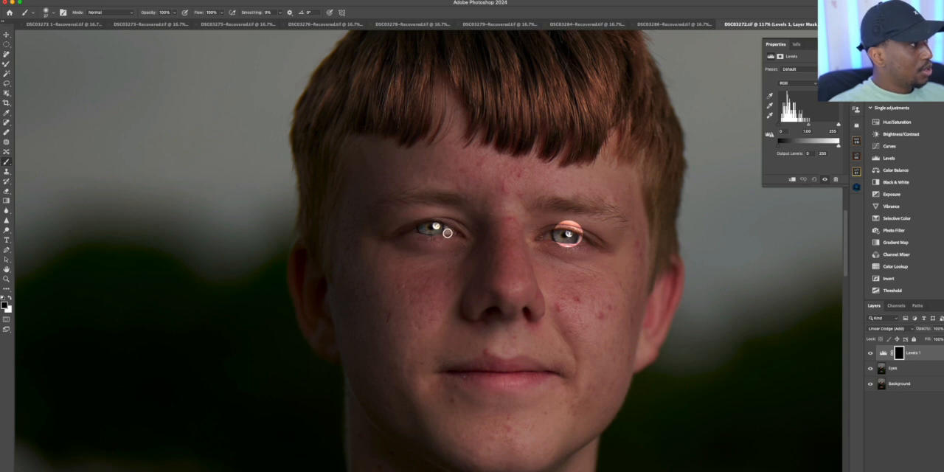
{"action": "mouse_move", "coordinate": [549, 224]}
{"action": "left_mouse_down"}
{"action": "mouse_move", "coordinate": [590, 224]}
{"action": "mouse_move", "coordinate": [550, 222]}
{"action": "mouse_move", "coordinate": [584, 229]}
{"action": "mouse_move", "coordinate": [576, 247]}
{"action": "mouse_move", "coordinate": [549, 229]}
{"action": "left_mouse_up"}
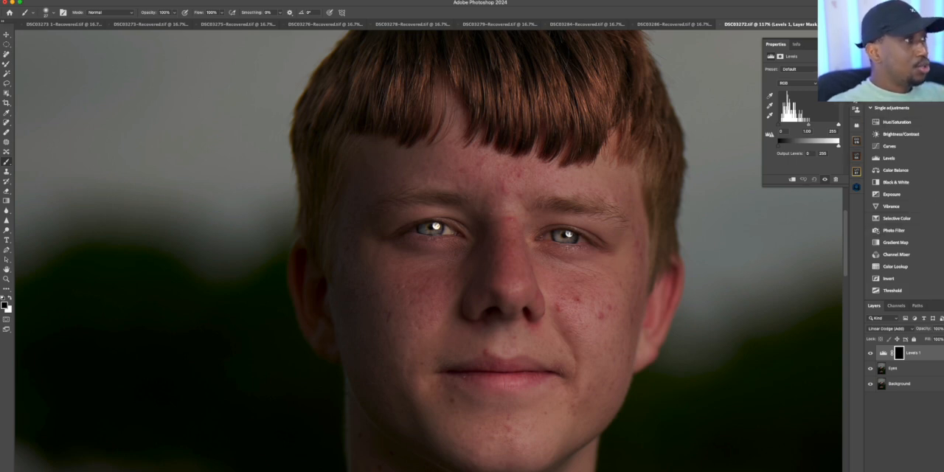
Compare the eyes with and without the Levels layer, and lower its opacity to about 72%
{"action": "left_click", "coordinate": [855, 109]}
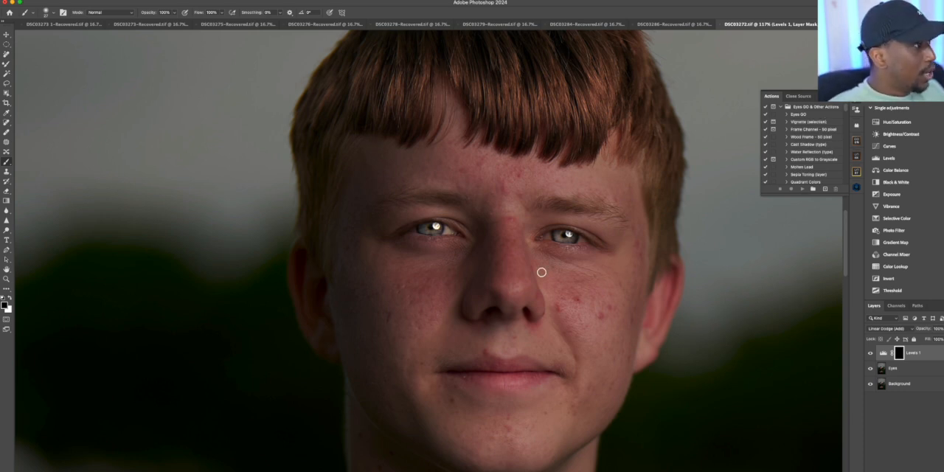
{"action": "left_click", "coordinate": [871, 355]}
{"action": "left_click", "coordinate": [871, 355]}
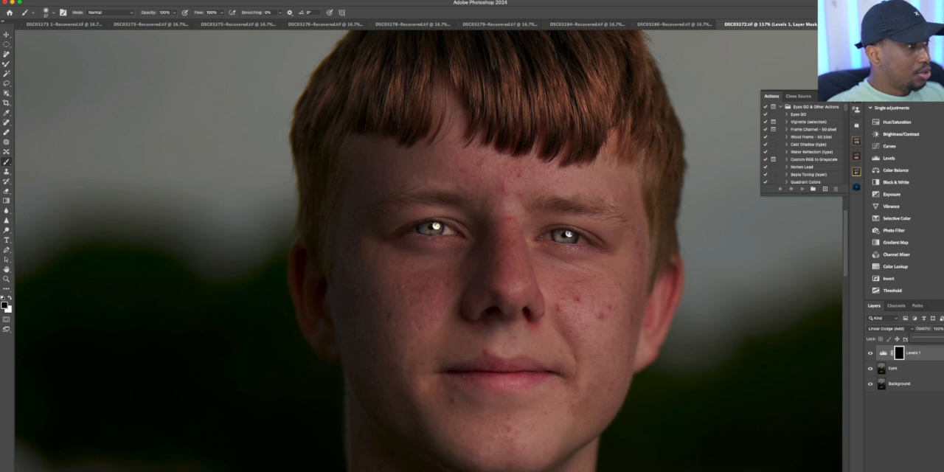
{"action": "left_click_drag", "start_coordinate": [943, 341], "coordinate": [939, 343]}
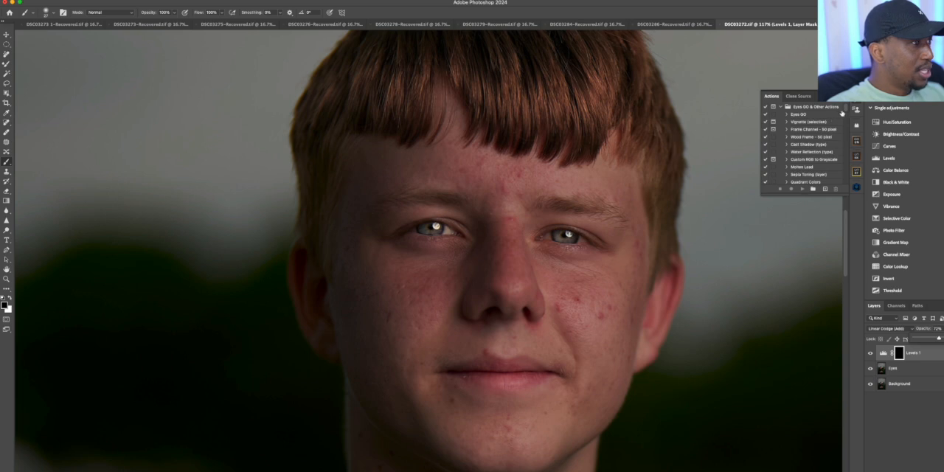
Play the Retouching Eyes action from the Retouch Eyes set and stop it at the Remove Veins pause to work on that layer
{"action": "scroll", "coordinate": [846, 111], "scroll_direction": "down", "scroll_amount": 10}
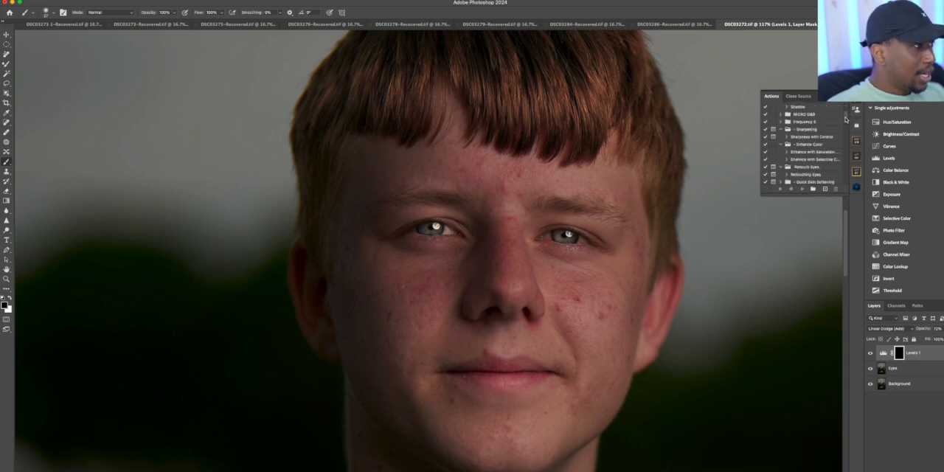
{"action": "scroll", "coordinate": [846, 120], "scroll_direction": "up", "scroll_amount": 10}
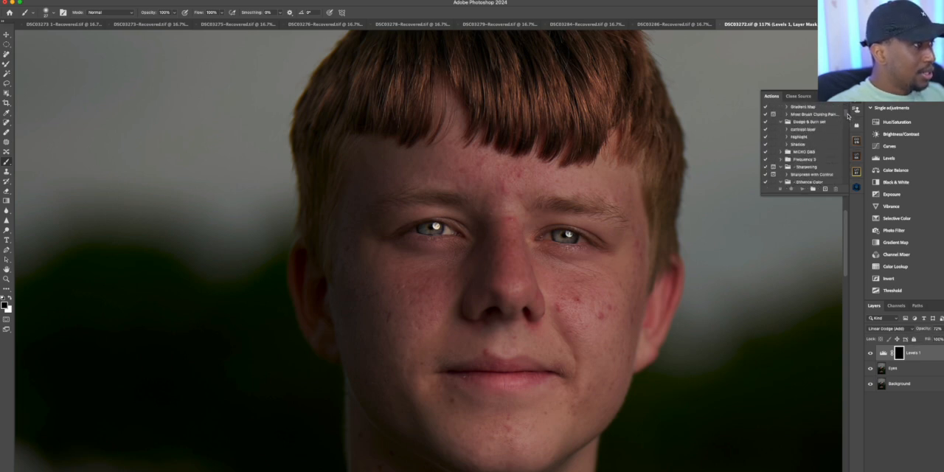
{"action": "scroll", "coordinate": [848, 111], "scroll_direction": "down", "scroll_amount": 10}
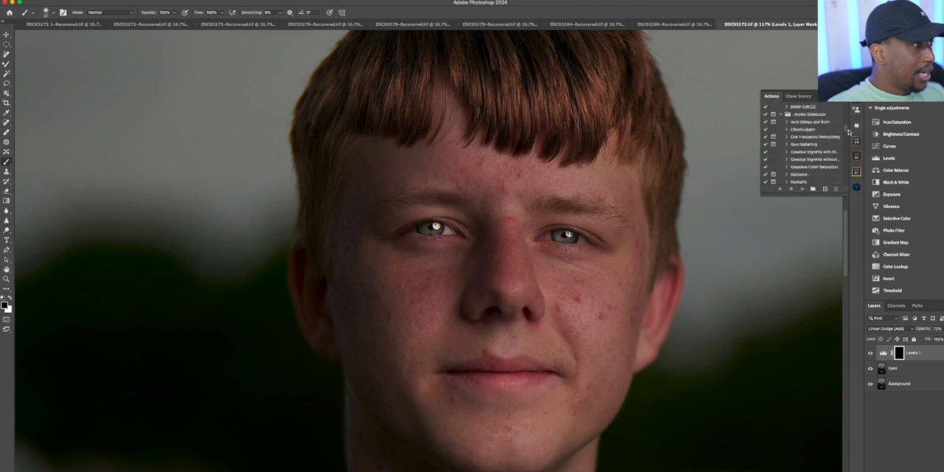
{"action": "scroll", "coordinate": [848, 134], "scroll_direction": "down", "scroll_amount": 10}
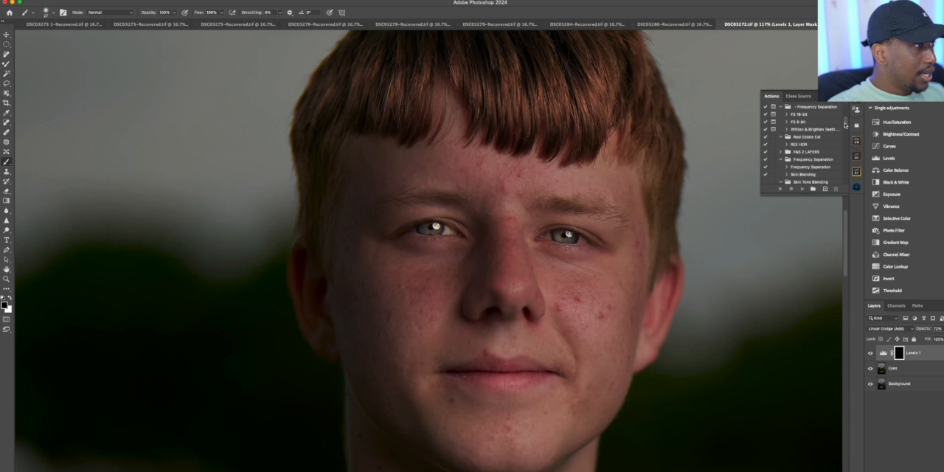
{"action": "scroll", "coordinate": [826, 147], "scroll_direction": "down", "scroll_amount": 4}
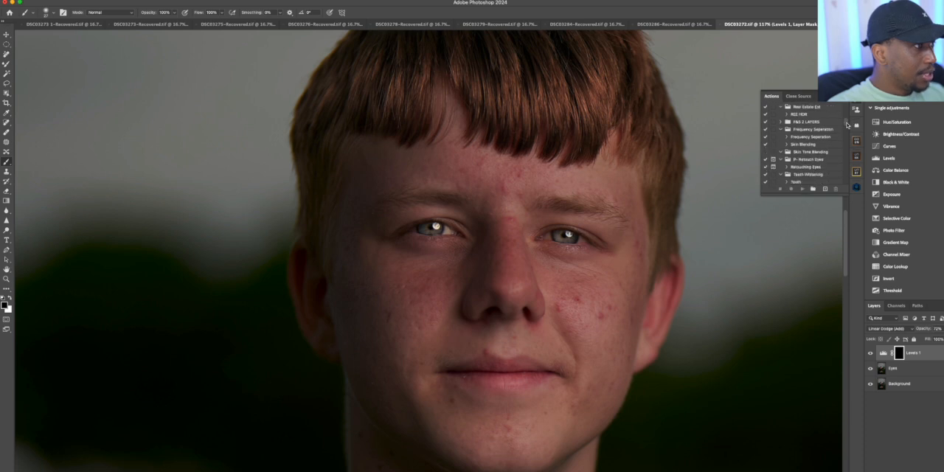
{"action": "left_click", "coordinate": [811, 167]}
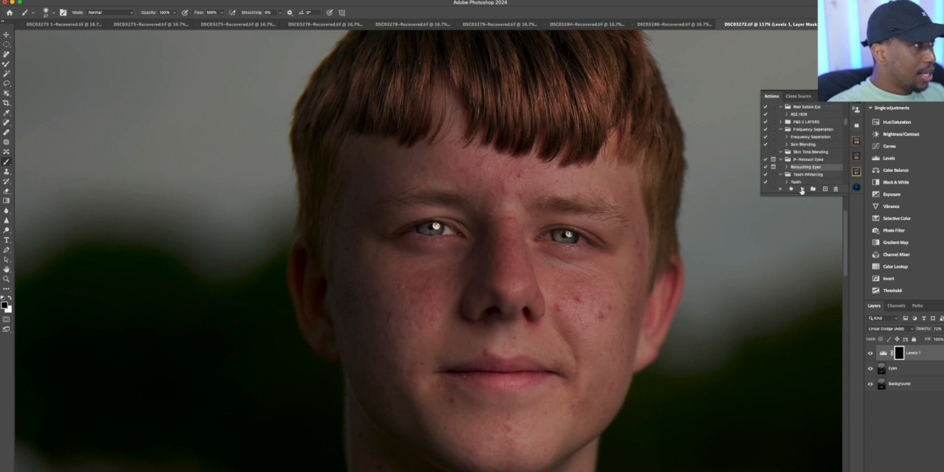
{"action": "left_click", "coordinate": [803, 189]}
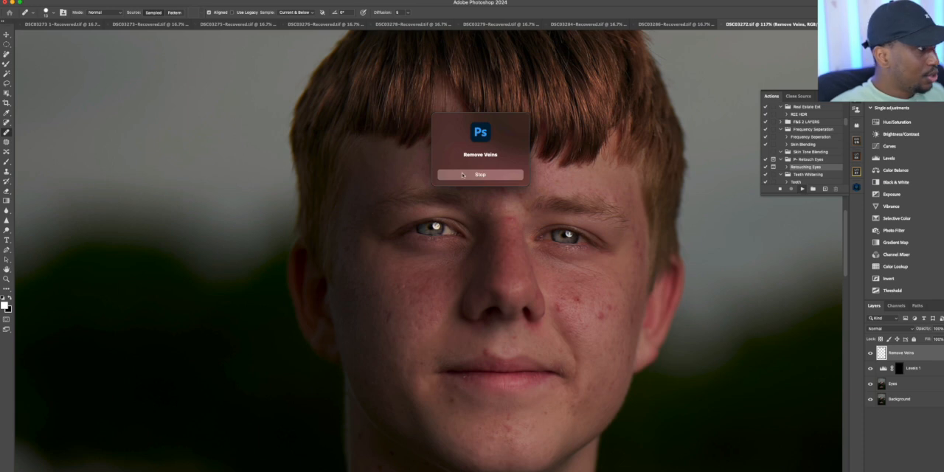
{"action": "left_click", "coordinate": [463, 175]}
{"action": "left_click", "coordinate": [7, 279]}
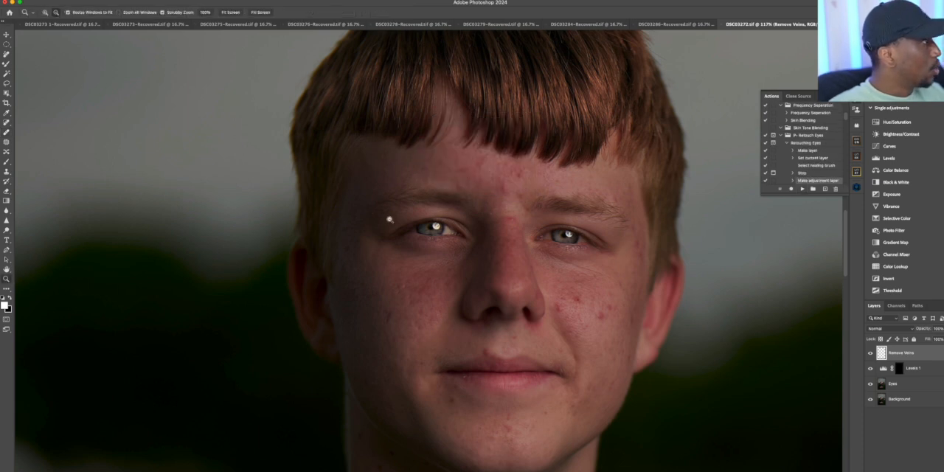
{"action": "left_click_drag", "start_coordinate": [468, 182], "coordinate": [485, 173]}
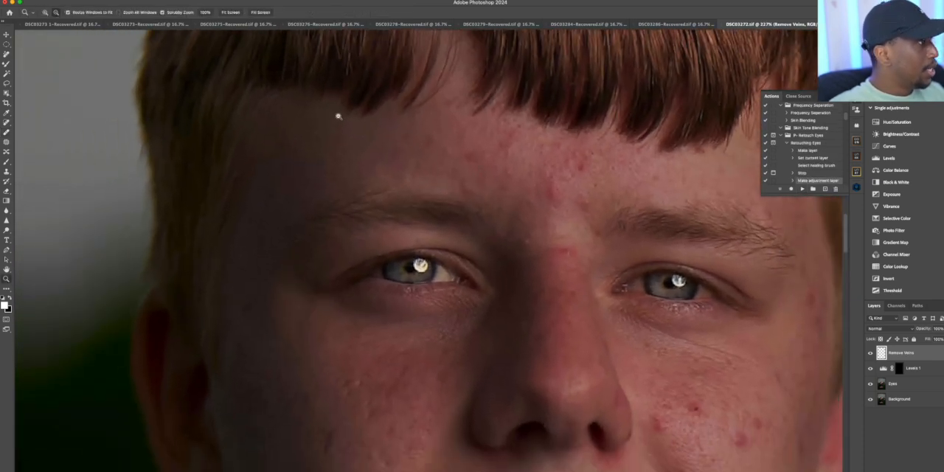
Reduce the Healing Brush to a very small size and heal veins in the eye white on the Remove Veins layer
{"action": "left_click", "coordinate": [6, 132]}
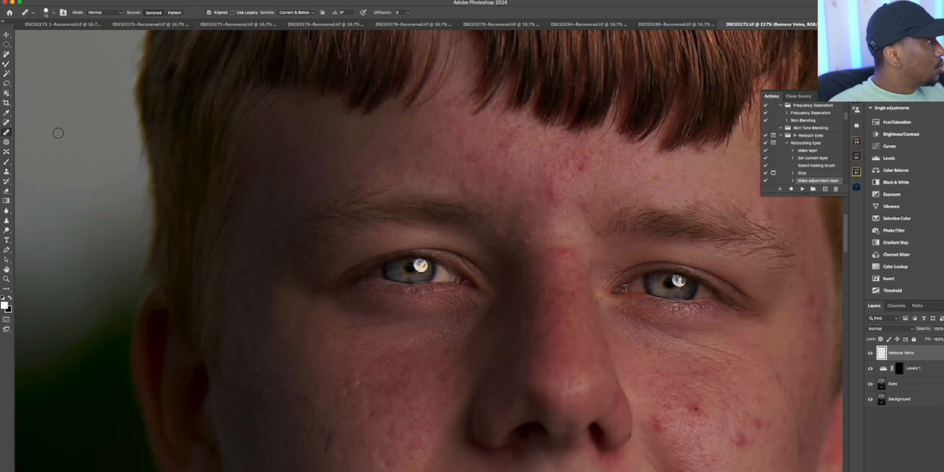
{"action": "left_click", "coordinate": [46, 13]}
{"action": "mouse_move", "coordinate": [11, 35]}
{"action": "left_mouse_down"}
{"action": "mouse_move", "coordinate": [22, 36]}
{"action": "mouse_move", "coordinate": [12, 35]}
{"action": "left_mouse_up"}
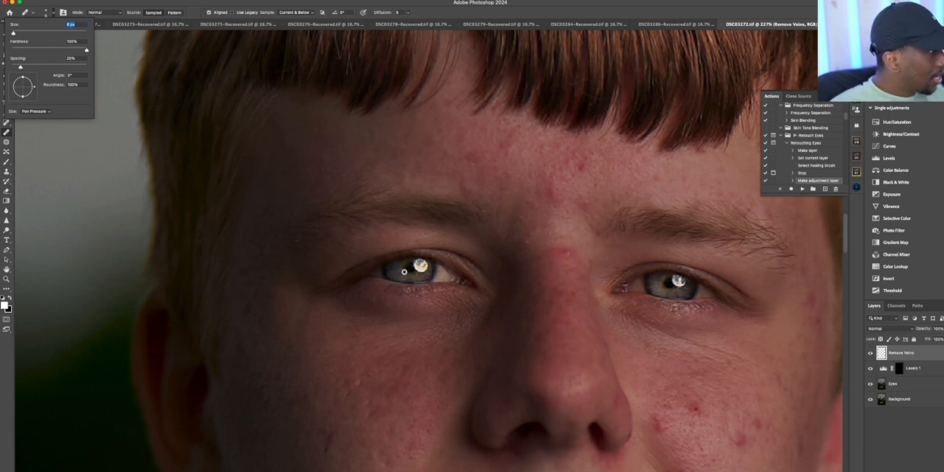
{"action": "left_click", "coordinate": [442, 276]}
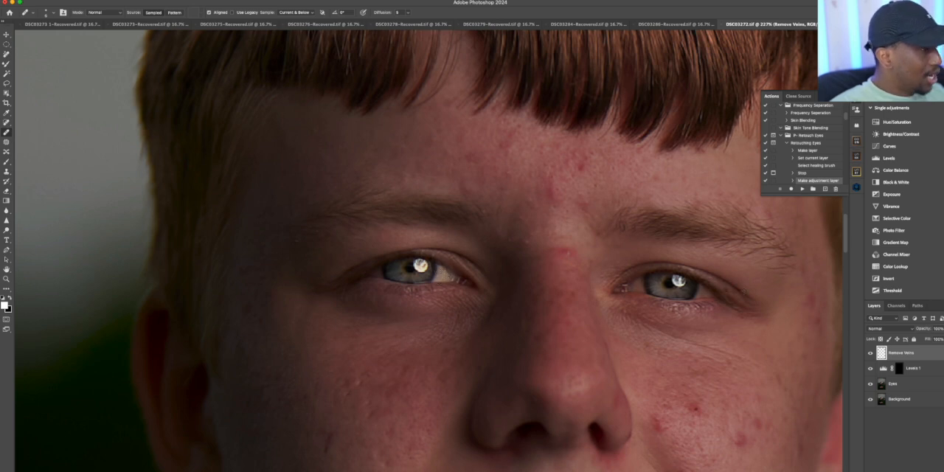
Continue the eye action to the Kicker Light mask and dab white on both catchlights with a 7 px brush at 4% flow
{"action": "left_click", "coordinate": [802, 189]}
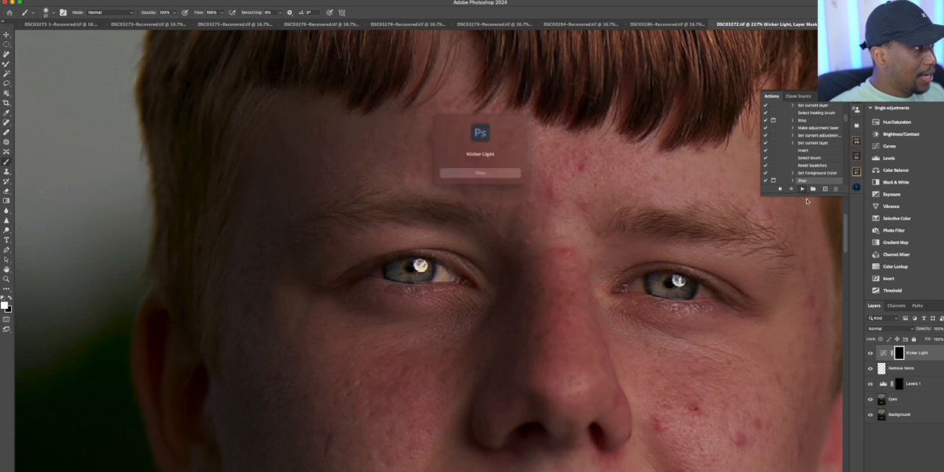
{"action": "left_click", "coordinate": [480, 174]}
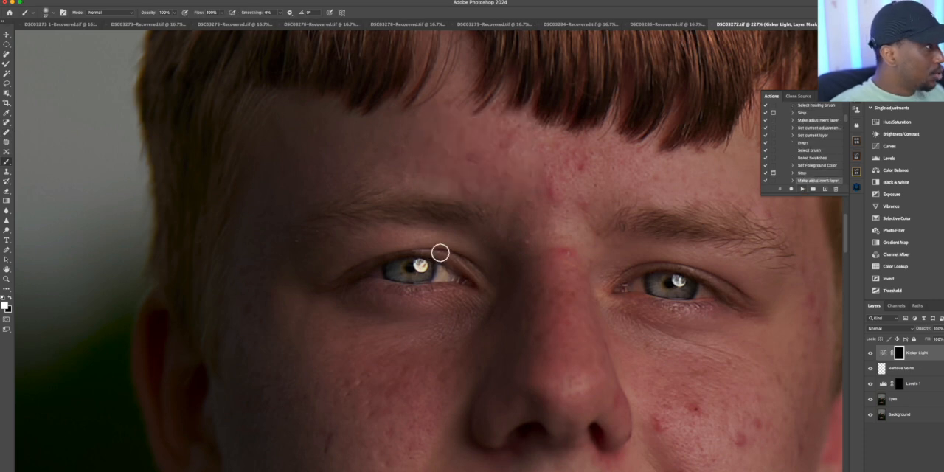
{"action": "left_click", "coordinate": [49, 13]}
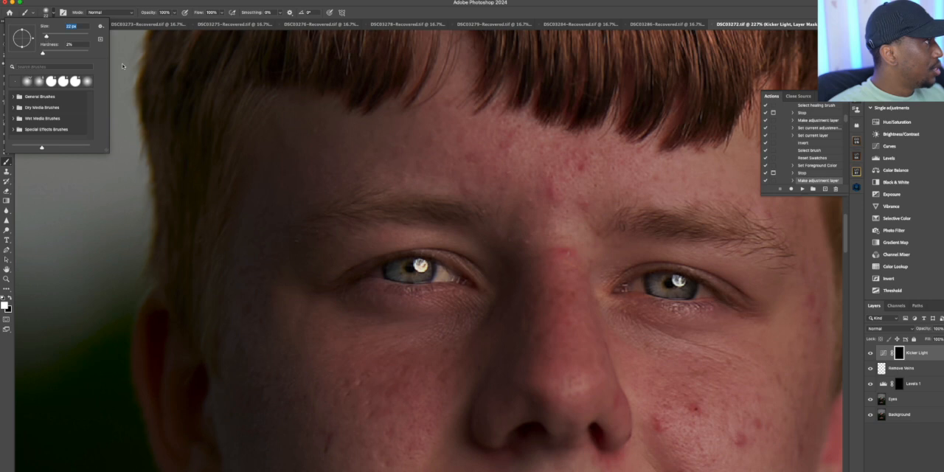
{"action": "left_click_drag", "start_coordinate": [46, 36], "coordinate": [45, 38]}
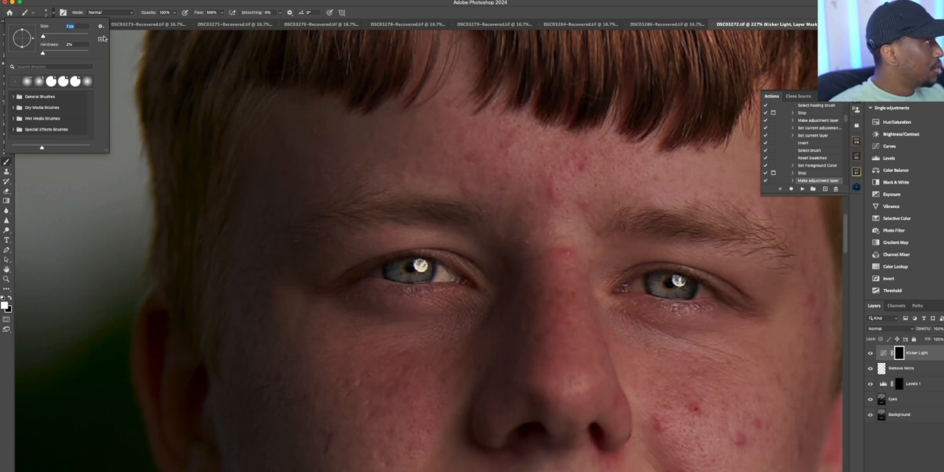
{"action": "left_click", "coordinate": [219, 20]}
{"action": "left_click_drag", "start_coordinate": [218, 20], "coordinate": [187, 28]}
{"action": "left_click", "coordinate": [420, 265]}
{"action": "left_click_drag", "start_coordinate": [424, 267], "coordinate": [423, 267]}
{"action": "left_click_drag", "start_coordinate": [680, 279], "coordinate": [680, 281]}
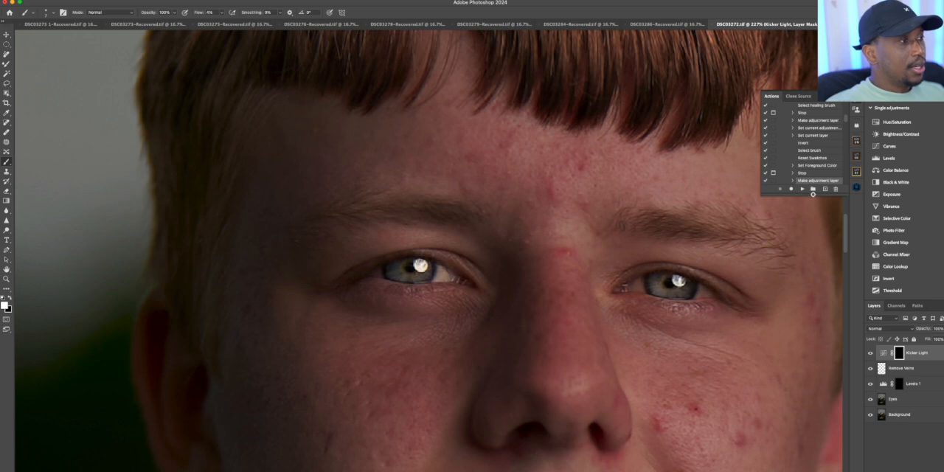
Continue the action to the Eye Highlight mask and paint the lower part of both irises with a 12 px brush
{"action": "left_click", "coordinate": [802, 190]}
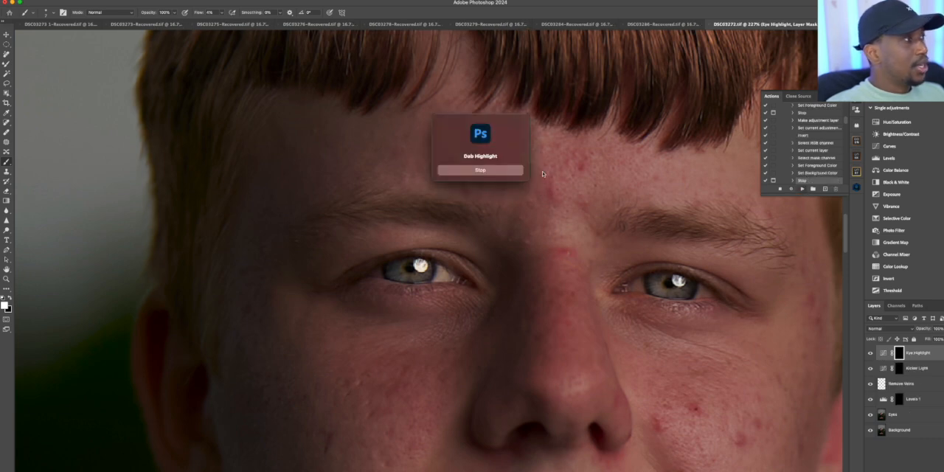
{"action": "left_click", "coordinate": [487, 170]}
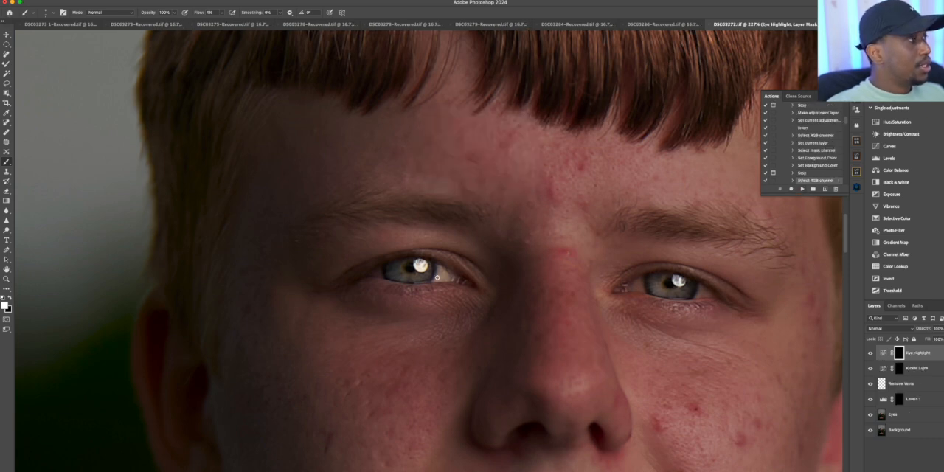
{"action": "left_click", "coordinate": [46, 12]}
{"action": "left_click_drag", "start_coordinate": [45, 35], "coordinate": [46, 36]}
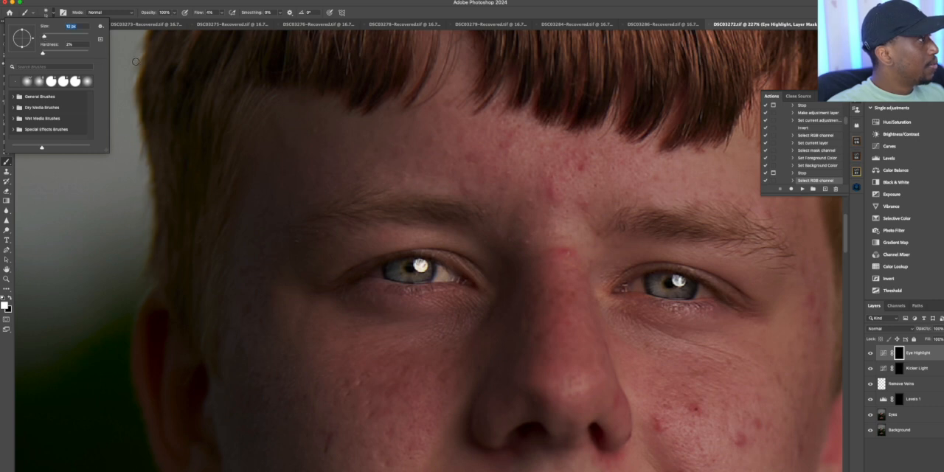
{"action": "left_click", "coordinate": [397, 274]}
{"action": "left_click_drag", "start_coordinate": [398, 273], "coordinate": [413, 278]}
{"action": "mouse_move", "coordinate": [665, 290]}
{"action": "left_mouse_down"}
{"action": "mouse_move", "coordinate": [654, 283]}
{"action": "mouse_move", "coordinate": [667, 292]}
{"action": "left_mouse_up"}
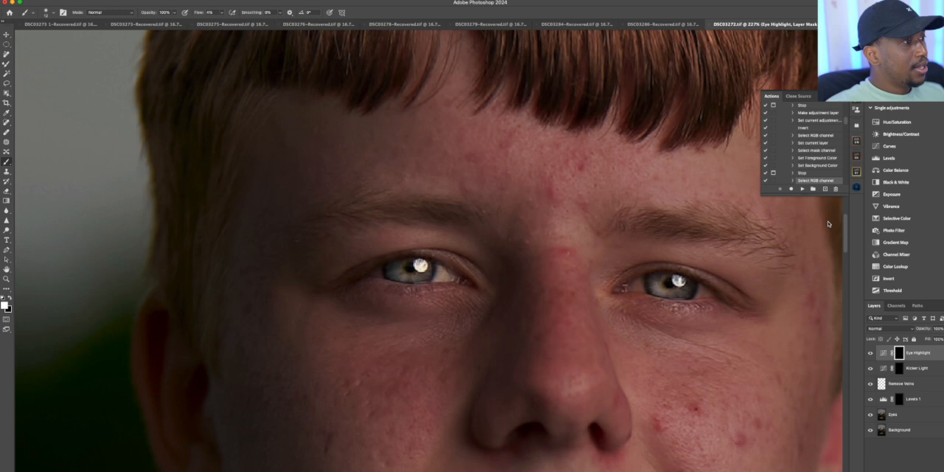
Continue the action past the Dab Kick High pause to the Brighten Eye White mask and paint the eye white at 7% flow
{"action": "left_click", "coordinate": [802, 189]}
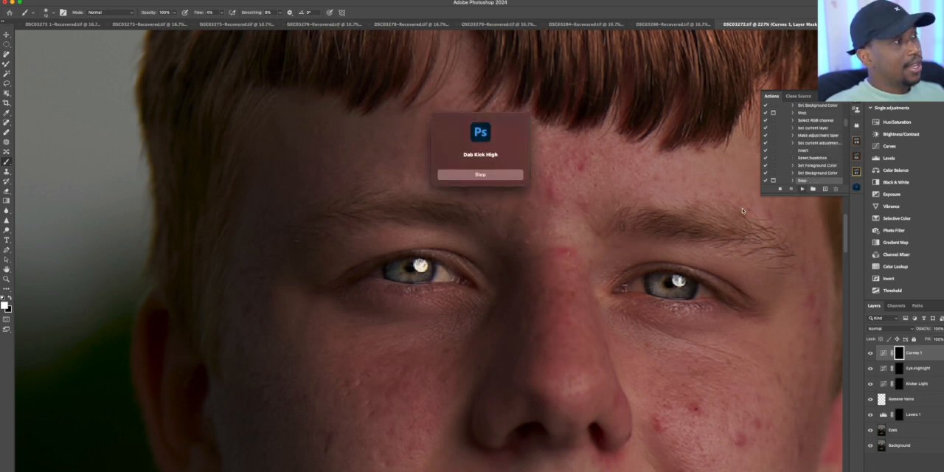
{"action": "left_click", "coordinate": [492, 175]}
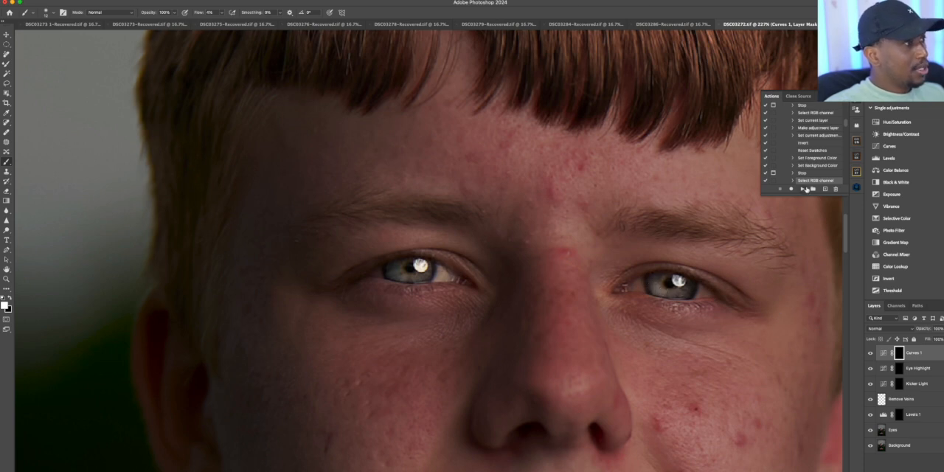
{"action": "left_click", "coordinate": [804, 189]}
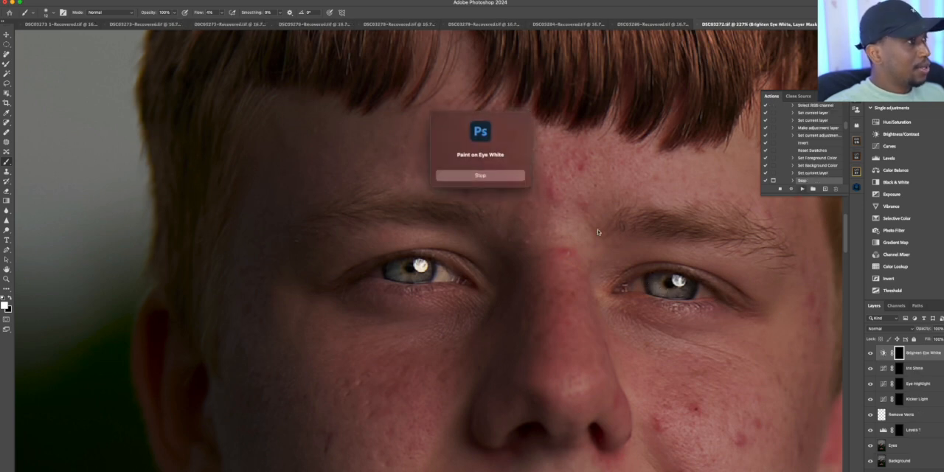
{"action": "left_click", "coordinate": [487, 180]}
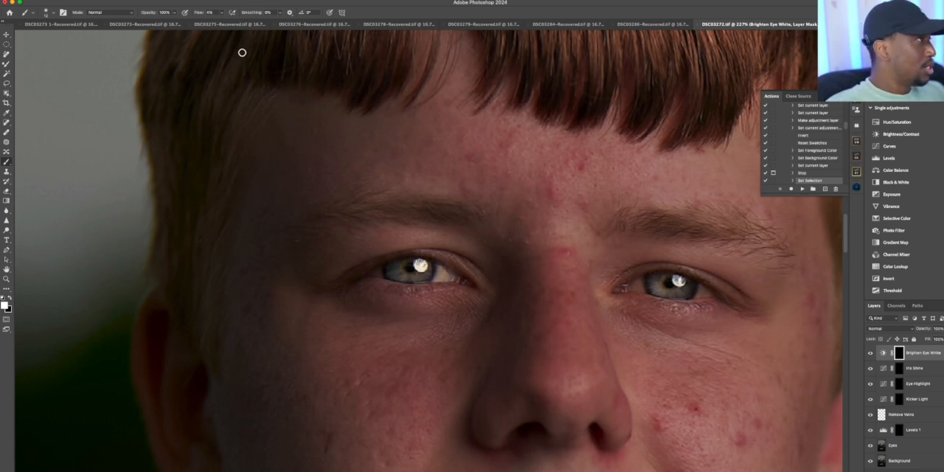
{"action": "left_click", "coordinate": [219, 14]}
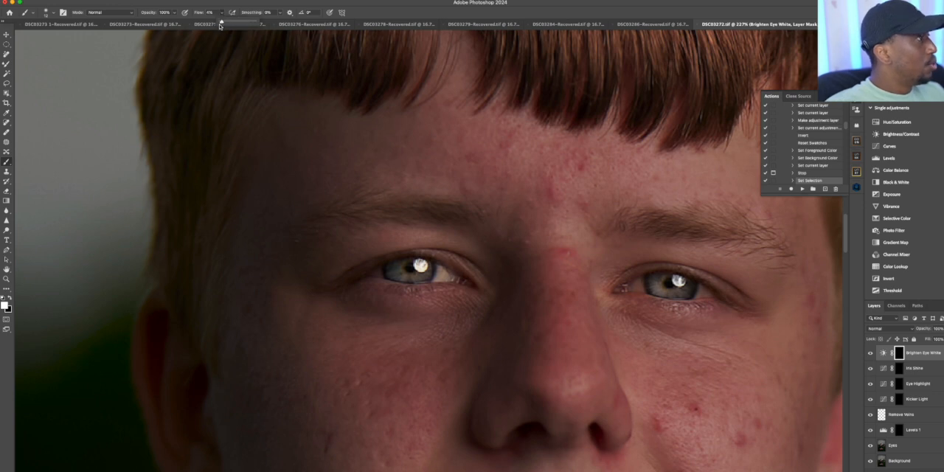
{"action": "left_click_drag", "start_coordinate": [222, 23], "coordinate": [220, 22]}
{"action": "left_click", "coordinate": [446, 278]}
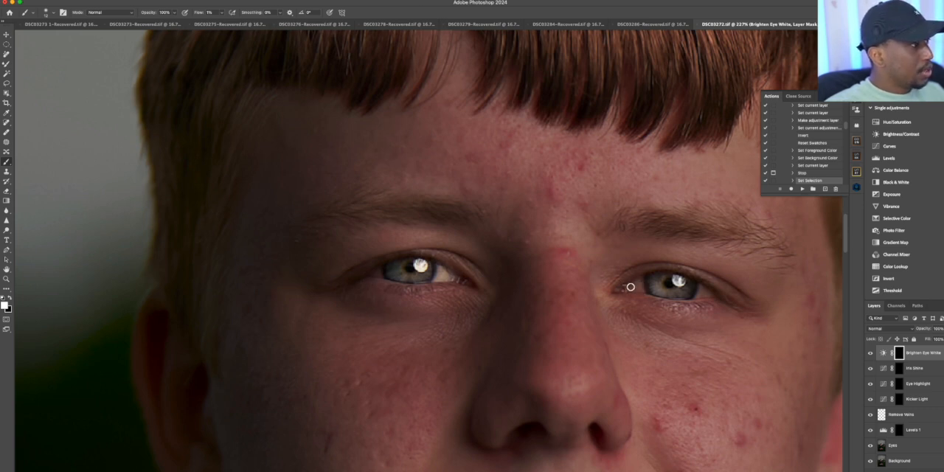
Continue the action to the Boost Iris Color mask and paint both irises at 100% flow
{"action": "left_click", "coordinate": [802, 189]}
{"action": "left_click", "coordinate": [489, 175]}
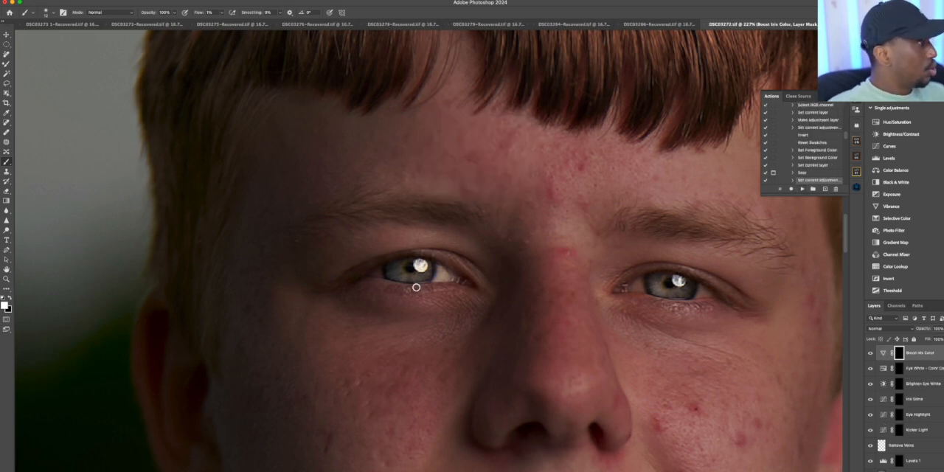
{"action": "left_click", "coordinate": [219, 14]}
{"action": "left_click_drag", "start_coordinate": [222, 21], "coordinate": [257, 21]}
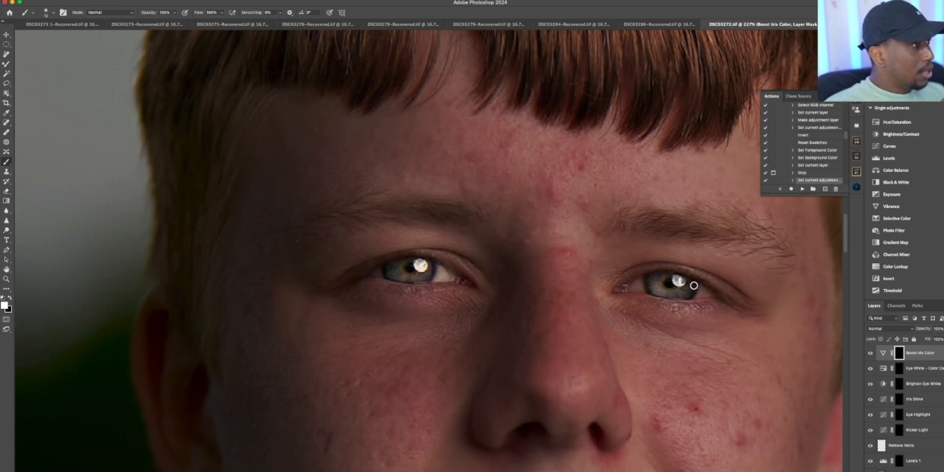
{"action": "mouse_move", "coordinate": [661, 286]}
{"action": "left_mouse_down"}
{"action": "mouse_move", "coordinate": [654, 280]}
{"action": "mouse_move", "coordinate": [679, 292]}
{"action": "left_mouse_up"}
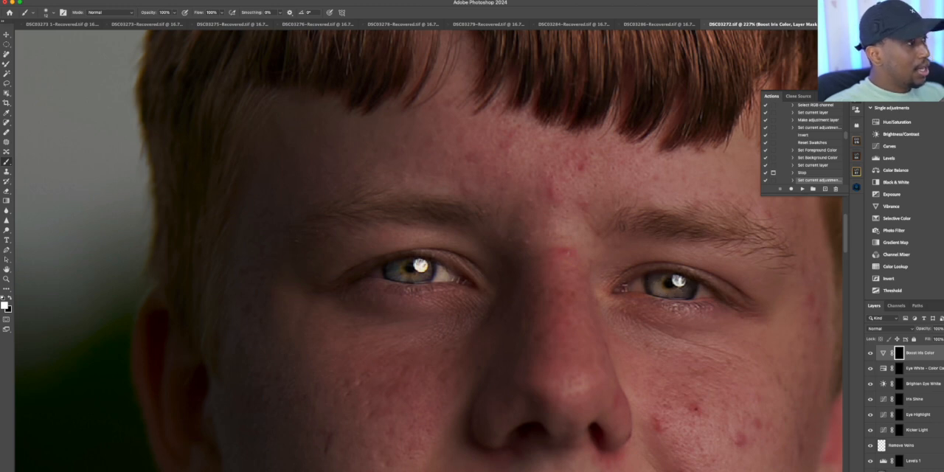
Compare the irises with and without the Boost Iris Color layer
{"action": "left_click", "coordinate": [871, 355]}
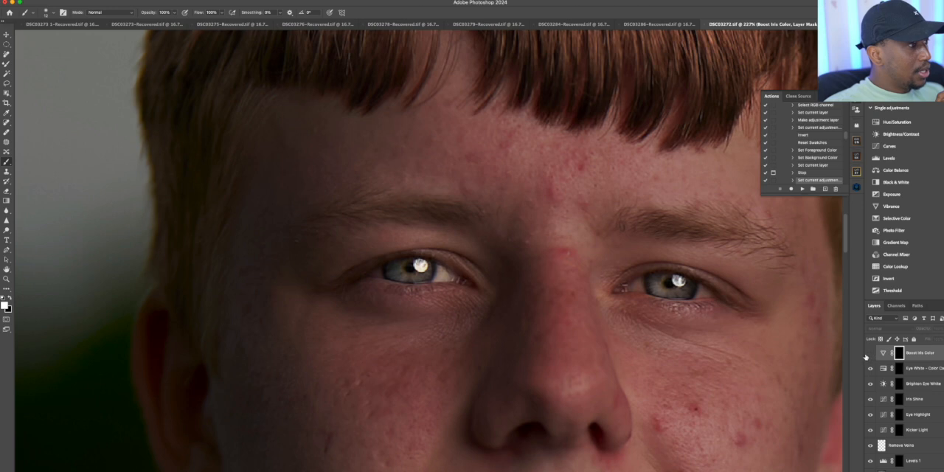
{"action": "left_click", "coordinate": [871, 355]}
{"action": "left_click", "coordinate": [870, 354]}
{"action": "left_click", "coordinate": [870, 355]}
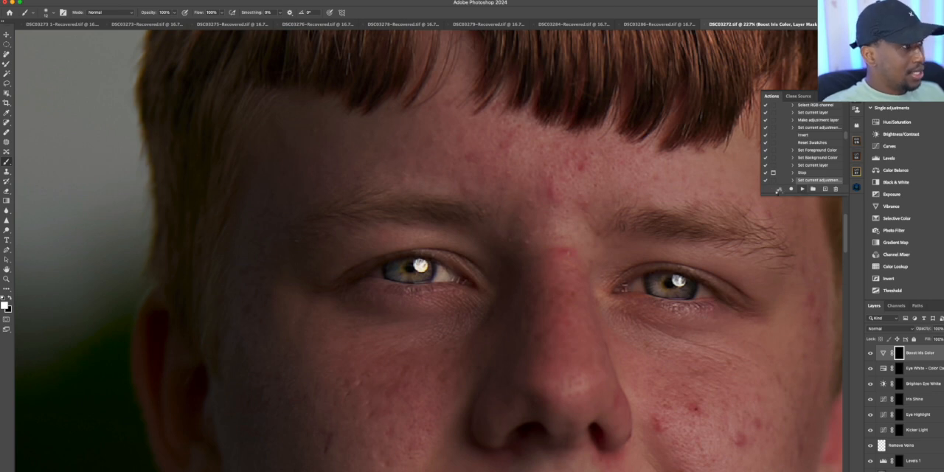
Run the rest of the eye action through its High Pass-based Sharpen Eye and Iris Details layers until it finishes
{"action": "left_click", "coordinate": [803, 189]}
{"action": "left_click", "coordinate": [522, 145]}
{"action": "left_click", "coordinate": [490, 183]}
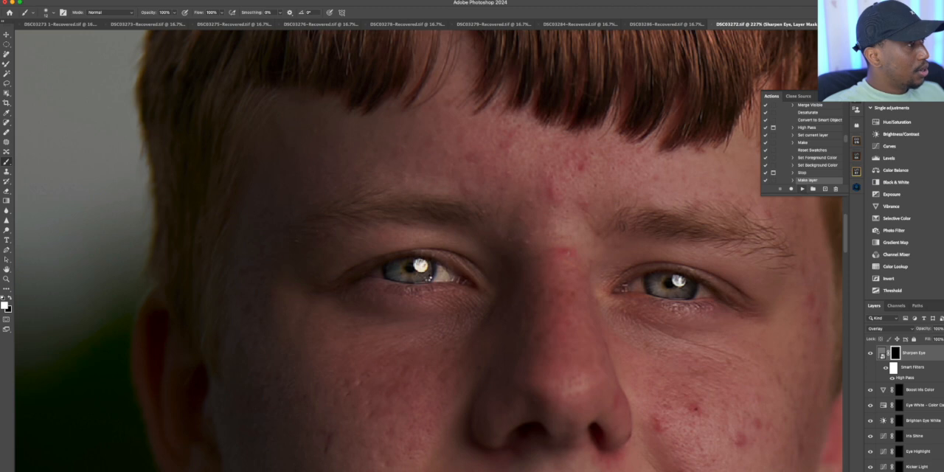
{"action": "left_click", "coordinate": [484, 177]}
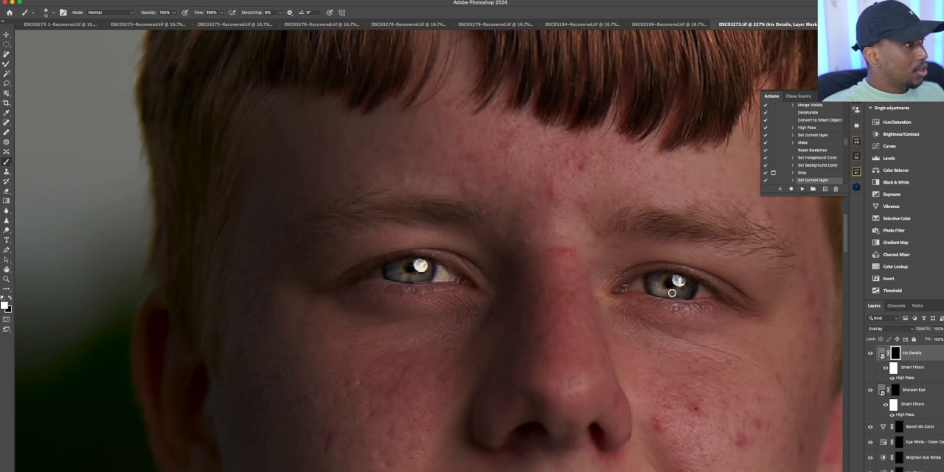
{"action": "left_click", "coordinate": [804, 190]}
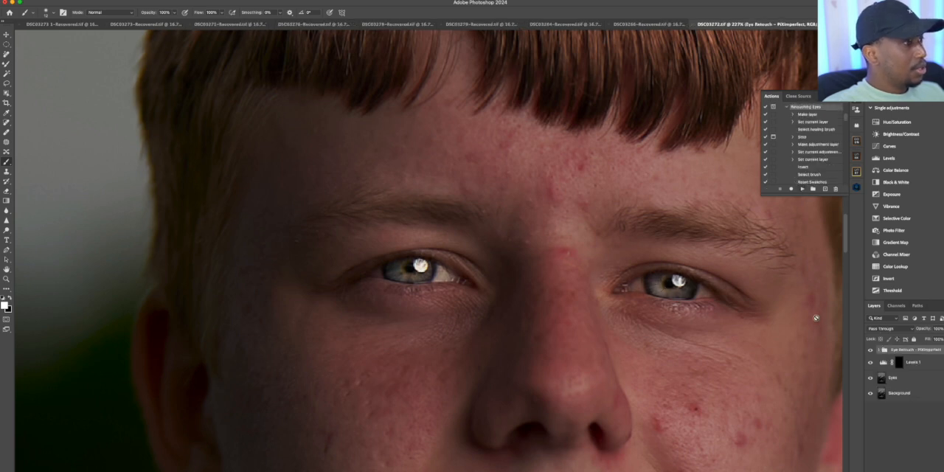
Compare the portrait with and without the Eye Retouch group, from both a wide view and a close view of the face
{"action": "left_click", "coordinate": [6, 280]}
{"action": "left_click_drag", "start_coordinate": [399, 223], "coordinate": [350, 246]}
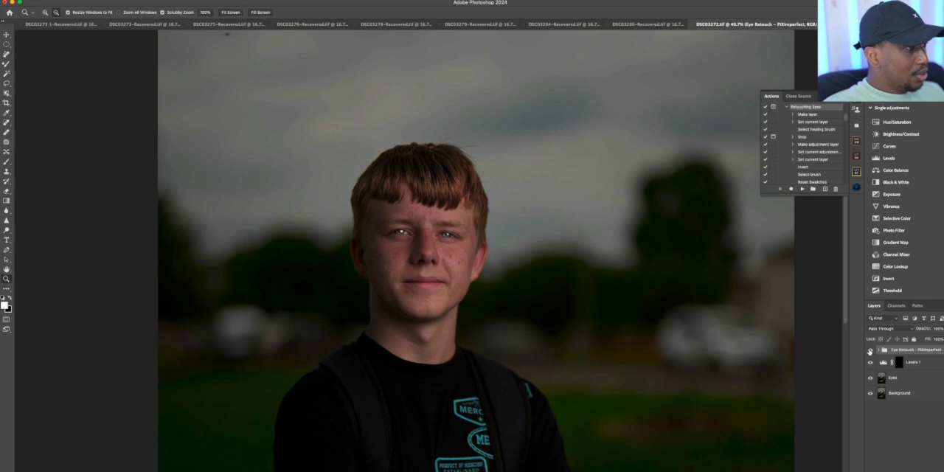
{"action": "left_click", "coordinate": [870, 351]}
{"action": "left_click", "coordinate": [871, 350]}
{"action": "left_click", "coordinate": [870, 350]}
{"action": "left_click", "coordinate": [871, 351]}
{"action": "left_click_drag", "start_coordinate": [411, 259], "coordinate": [688, 292]}
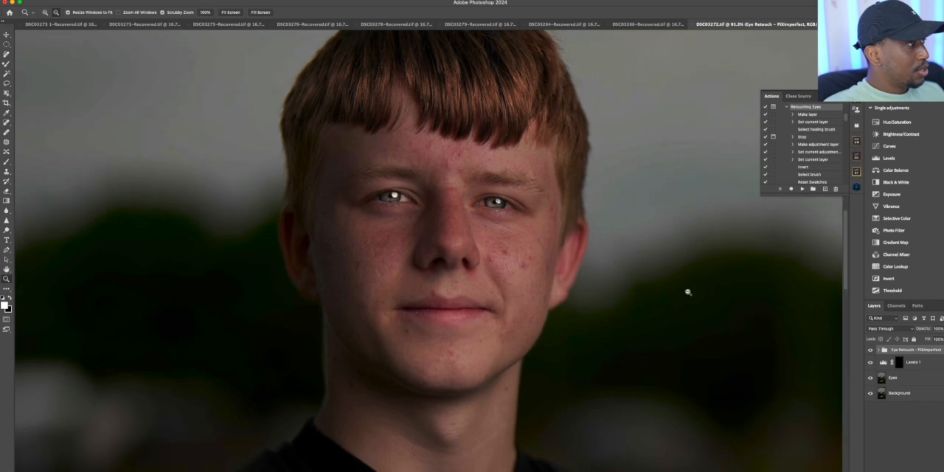
{"action": "left_click", "coordinate": [870, 351]}
{"action": "left_click", "coordinate": [870, 351]}
{"action": "mouse_move", "coordinate": [438, 243]}
{"action": "left_mouse_down"}
{"action": "mouse_move", "coordinate": [409, 257]}
{"action": "mouse_move", "coordinate": [444, 256]}
{"action": "left_mouse_up"}
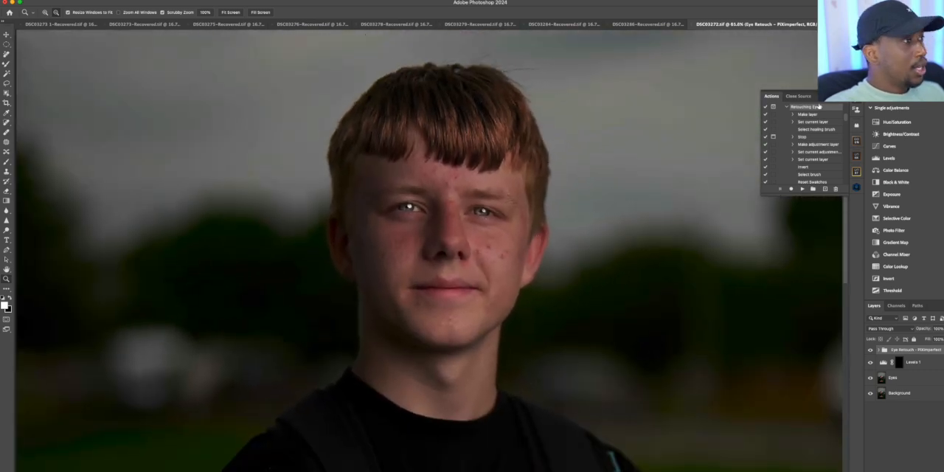
Collapse the Retouching Eyes action and play the FS 16-bit action from the Frequency Separation set
{"action": "left_click", "coordinate": [787, 107]}
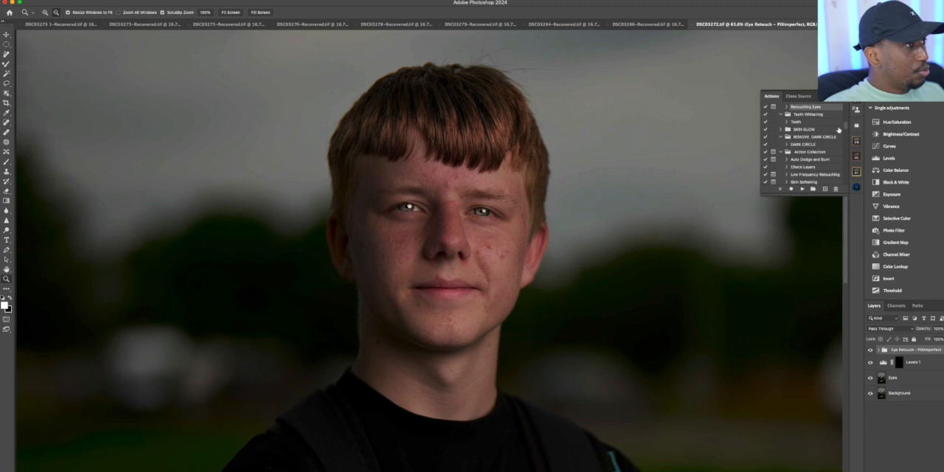
{"action": "left_click_drag", "start_coordinate": [846, 128], "coordinate": [848, 120]}
{"action": "left_click", "coordinate": [800, 161]}
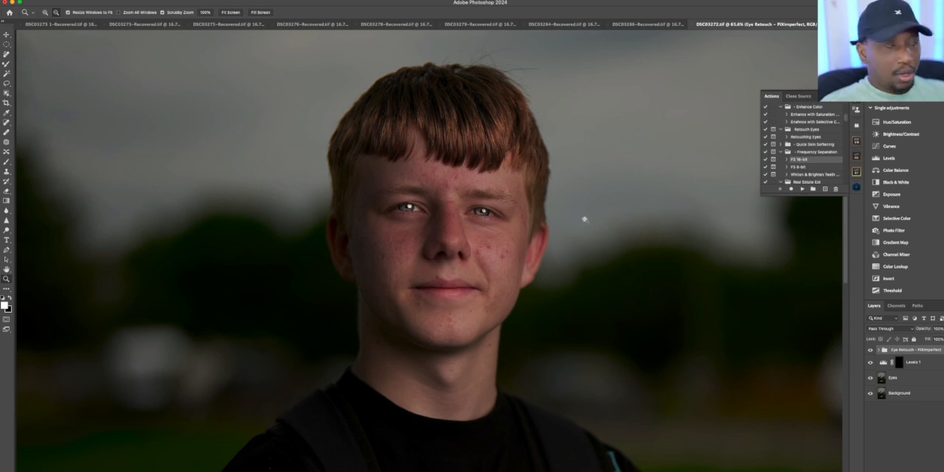
{"action": "left_click_drag", "start_coordinate": [417, 162], "coordinate": [435, 154]}
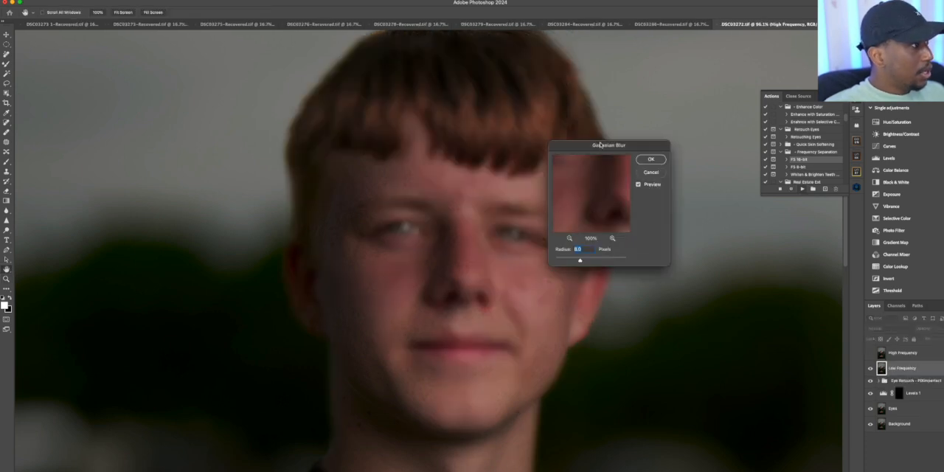
Apply a Gaussian Blur with an 8.0-pixel radius to the Low Frequency layer, checking the preview around the face
{"action": "left_click_drag", "start_coordinate": [601, 145], "coordinate": [689, 167]}
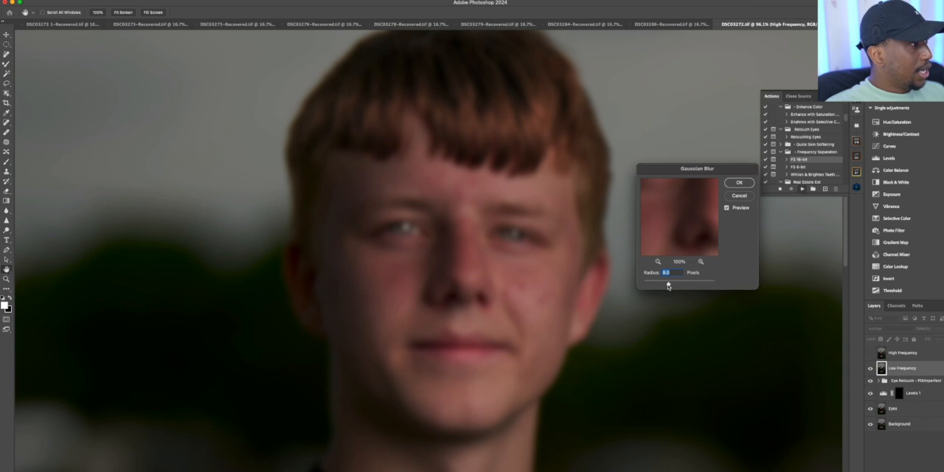
{"action": "left_click", "coordinate": [658, 261]}
{"action": "left_click", "coordinate": [658, 262]}
{"action": "left_click", "coordinate": [657, 261]}
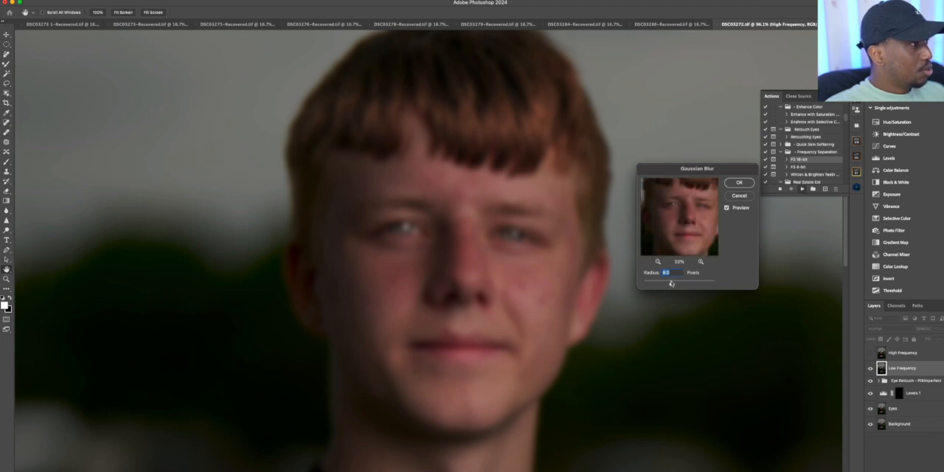
{"action": "left_click_drag", "start_coordinate": [668, 283], "coordinate": [659, 287]}
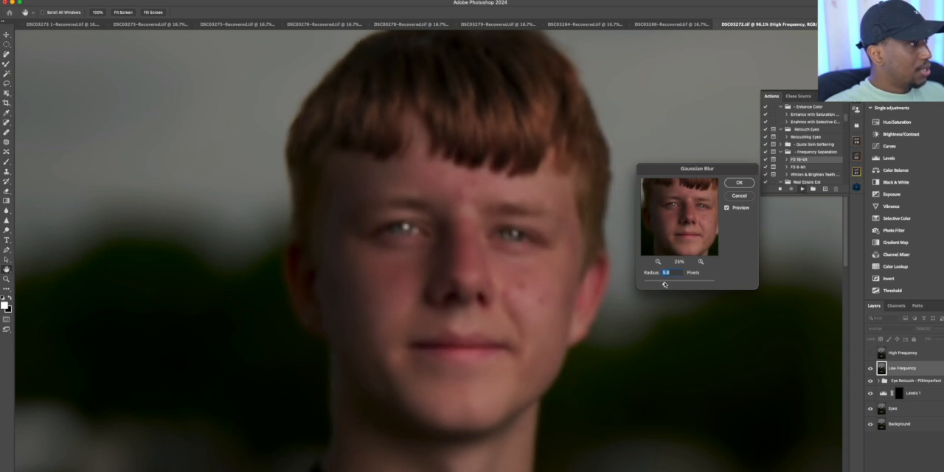
{"action": "left_click_drag", "start_coordinate": [666, 284], "coordinate": [667, 285]}
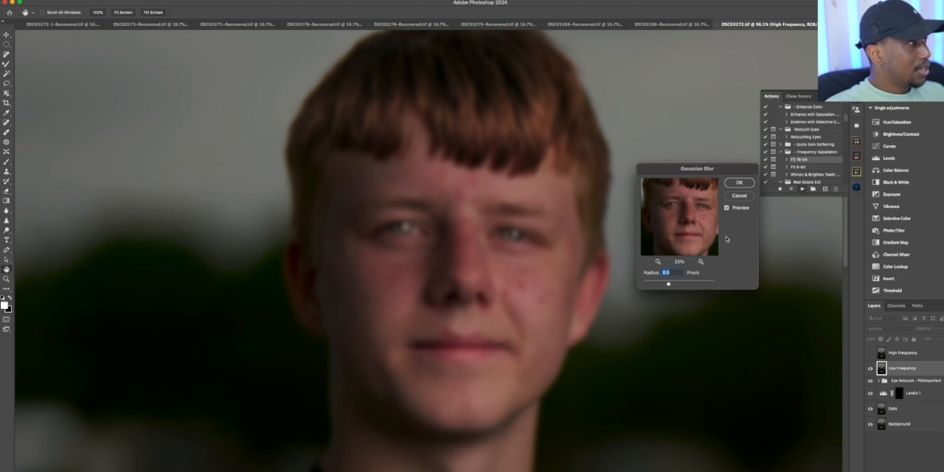
{"action": "left_click", "coordinate": [742, 183]}
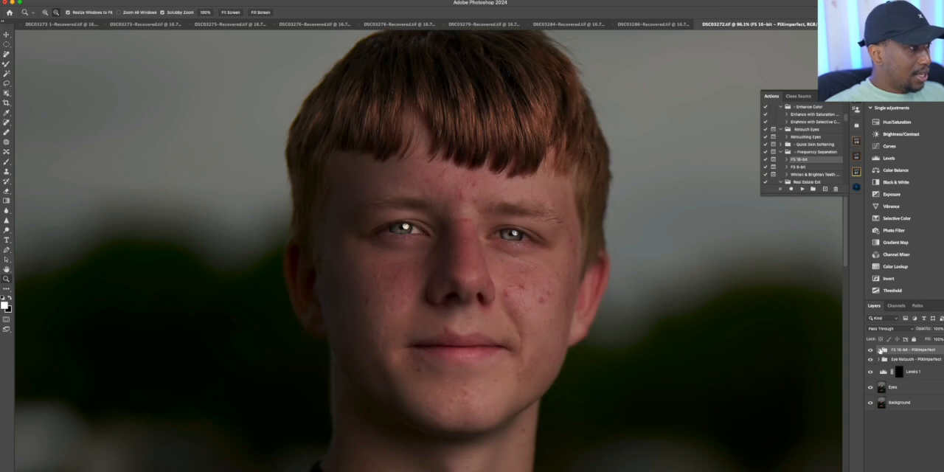
Expand the FS 16-bit group and remove the facial blemishes on the High Frequency layer with the Clone Stamp tool
{"action": "left_click", "coordinate": [878, 349]}
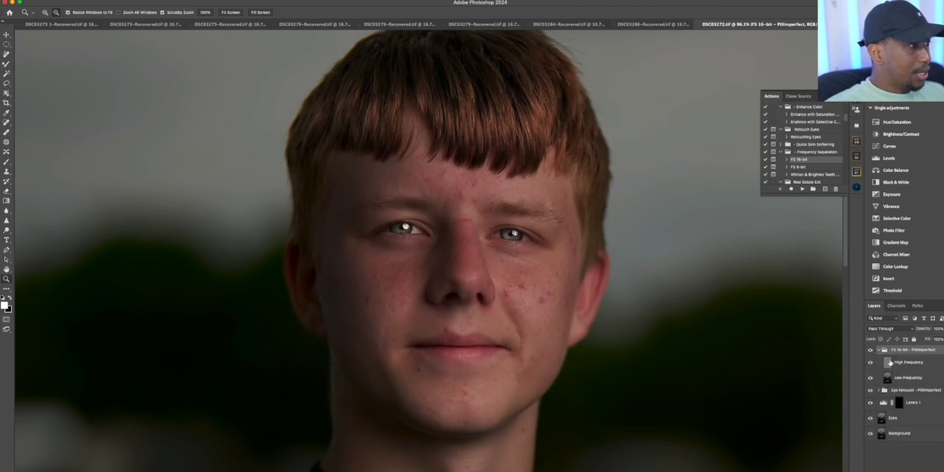
{"action": "left_click", "coordinate": [896, 369]}
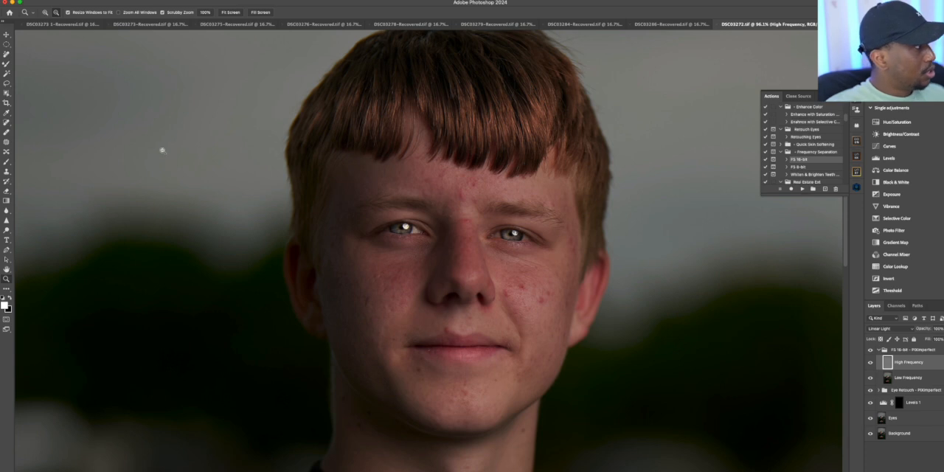
{"action": "left_click_drag", "start_coordinate": [384, 149], "coordinate": [387, 144]}
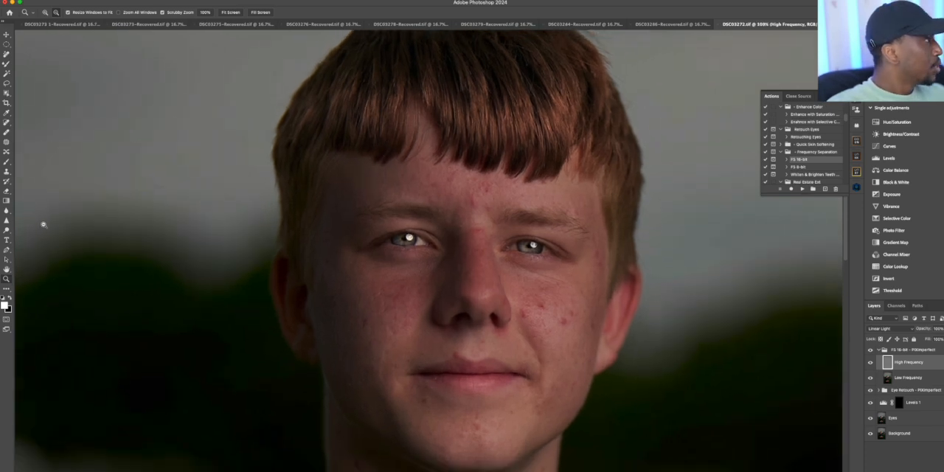
{"action": "left_click", "coordinate": [7, 172]}
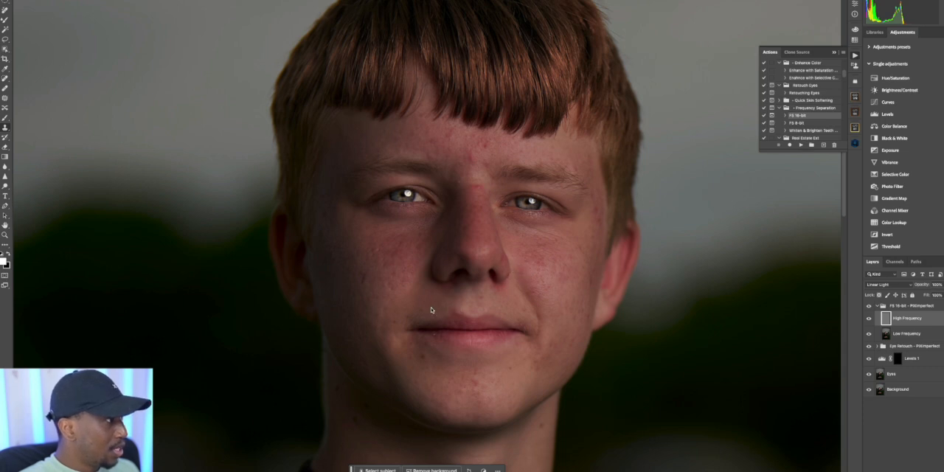
{"action": "left_click", "coordinate": [419, 365], "text": "alt"}
{"action": "left_click", "coordinate": [421, 360]}
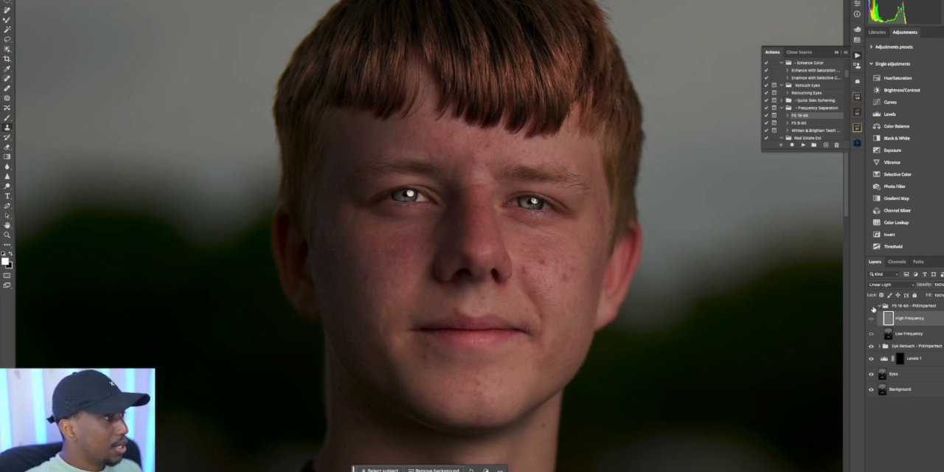
Compare the face up close with and without the FS 16-bit group to check the blemish removal
{"action": "left_click", "coordinate": [8, 236]}
{"action": "left_click", "coordinate": [371, 143]}
{"action": "left_click_drag", "start_coordinate": [385, 140], "coordinate": [523, 164]}
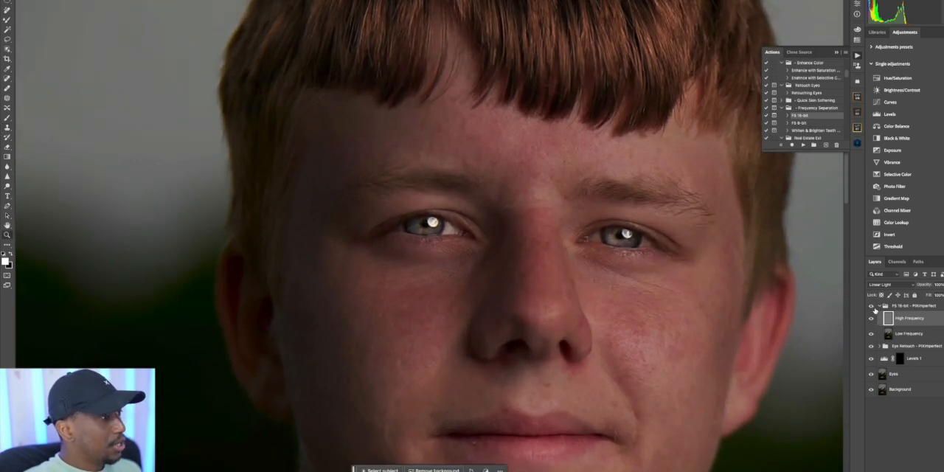
{"action": "left_click", "coordinate": [871, 307]}
{"action": "left_click", "coordinate": [872, 307]}
{"action": "left_click", "coordinate": [871, 307]}
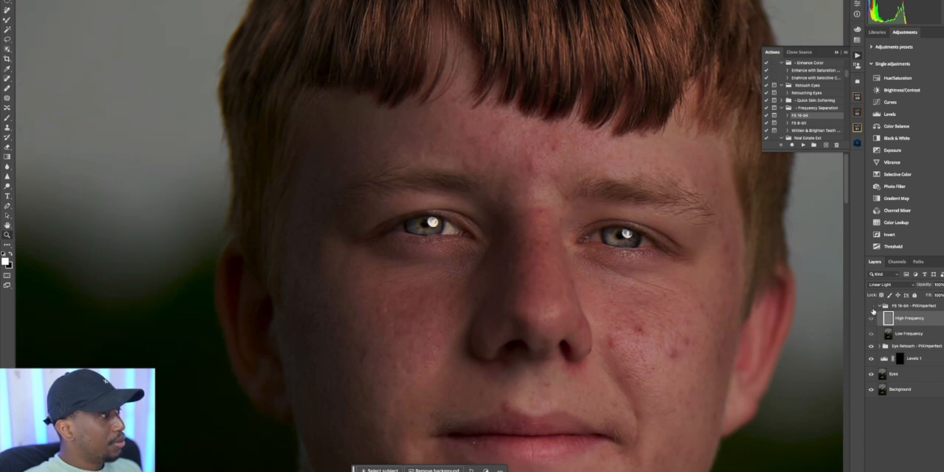
{"action": "left_click", "coordinate": [871, 307]}
{"action": "key", "text": "ctrl+0"}
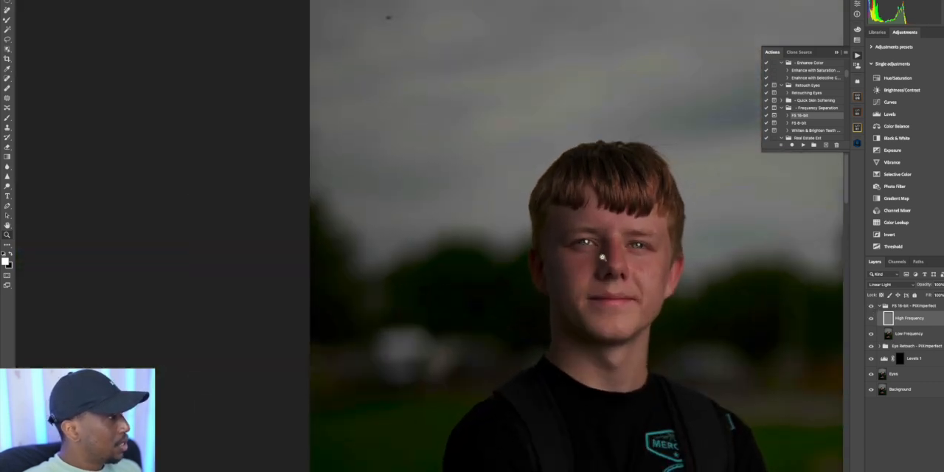
Smooth the facial skin tones on the Low Frequency layer with a resized Mixer Brush
{"action": "scroll", "coordinate": [619, 257], "scroll_direction": "right", "scroll_amount": 3}
{"action": "scroll", "coordinate": [618, 257], "scroll_direction": "down", "scroll_amount": 3}
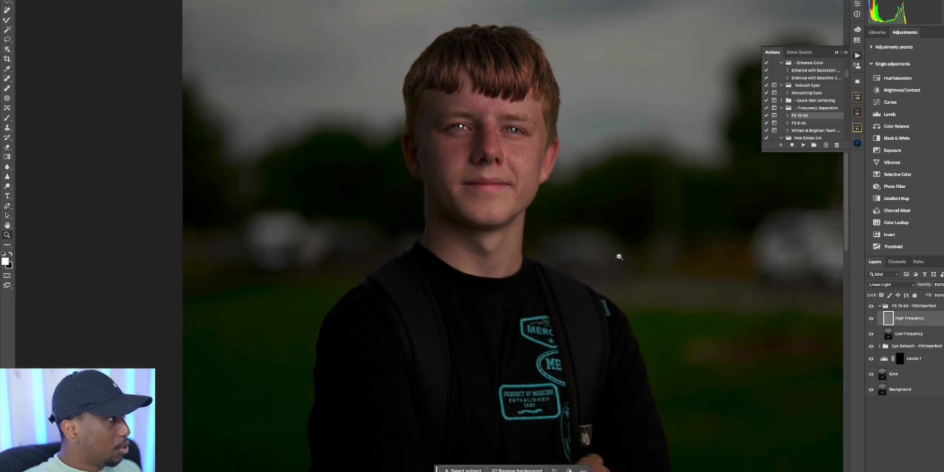
{"action": "left_click", "coordinate": [466, 84]}
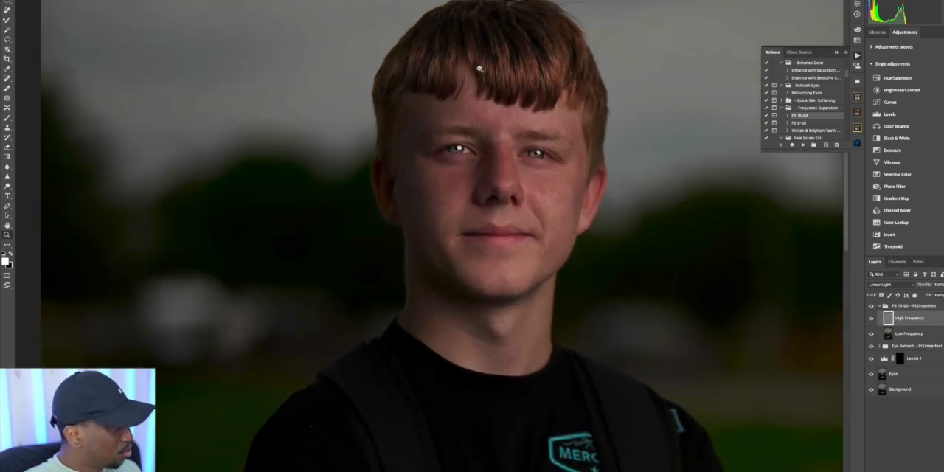
{"action": "left_click", "coordinate": [907, 336]}
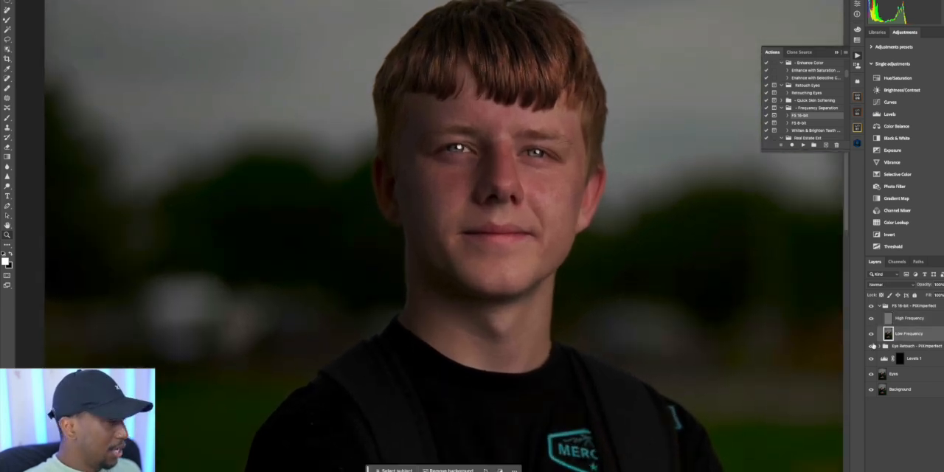
{"action": "left_click", "coordinate": [7, 20]}
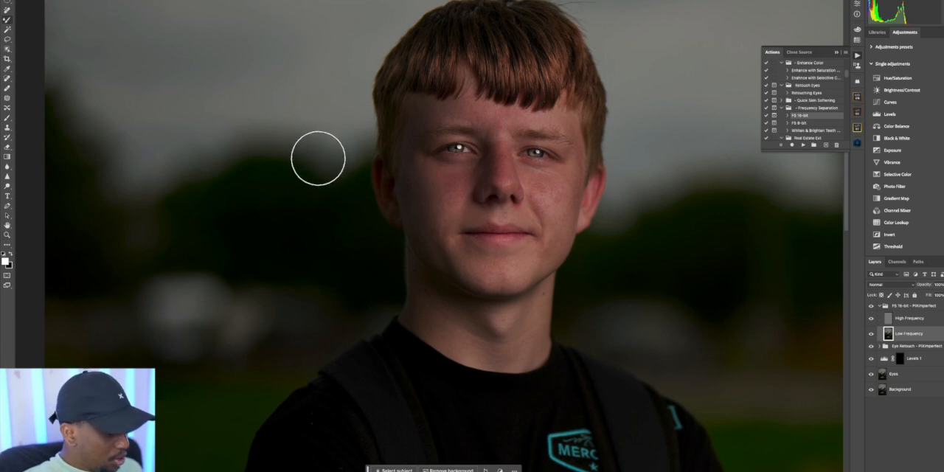
{"action": "key", "text": "]"}
{"action": "key", "text": "]"}
{"action": "key", "text": "]"}
{"action": "key", "text": "]"}
{"action": "key", "text": "["}
{"action": "key", "text": "["}
{"action": "key", "text": "["}
{"action": "key", "text": "["}
{"action": "key", "text": "]"}
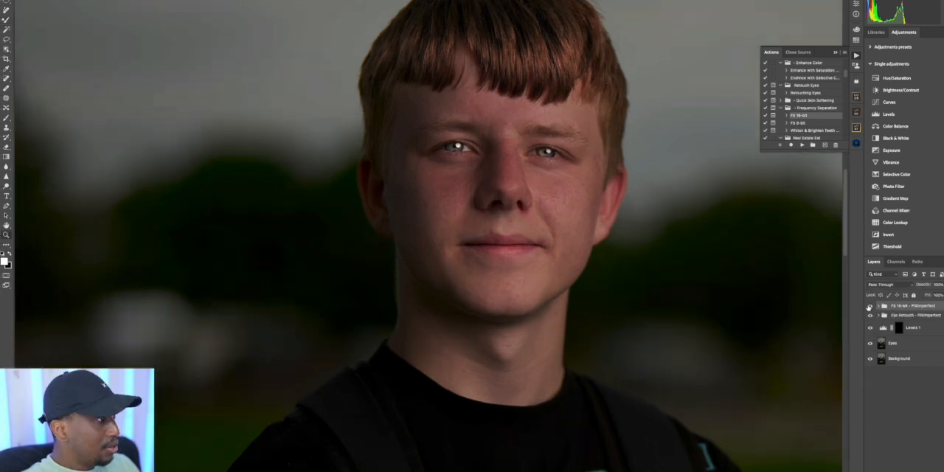
Compare the smoothed face with and without the complete FS 16-bit group in a close view
{"action": "scroll", "coordinate": [545, 48], "scroll_direction": "up", "scroll_amount": 4}
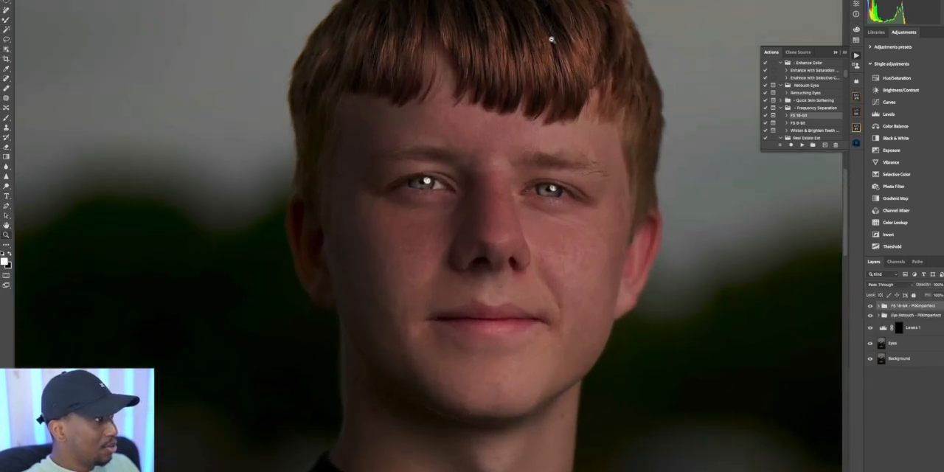
{"action": "left_click", "coordinate": [871, 306]}
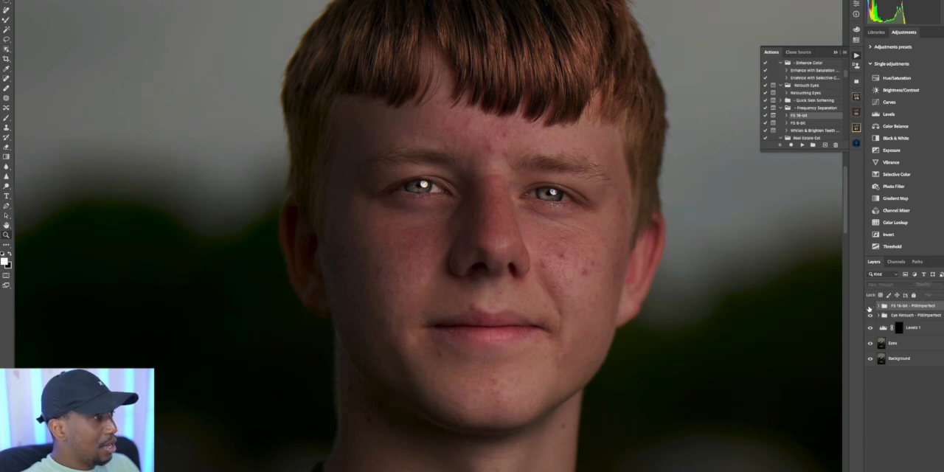
{"action": "left_click", "coordinate": [871, 305]}
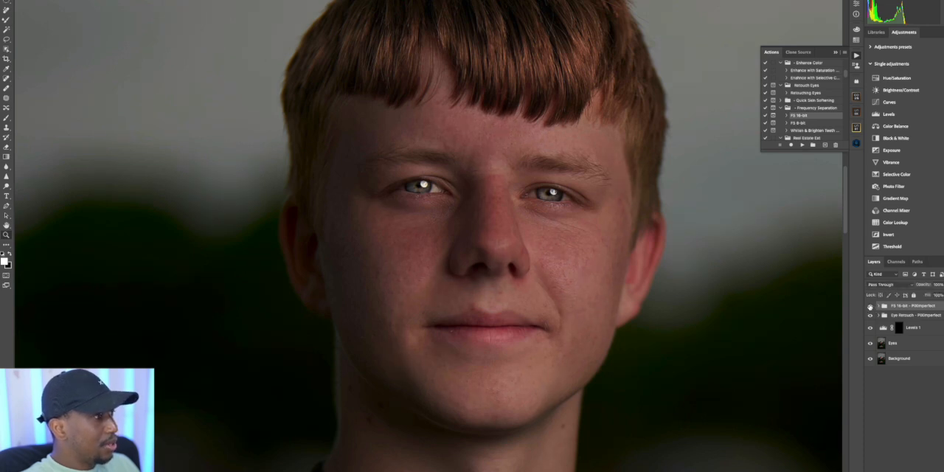
{"action": "left_click", "coordinate": [870, 305]}
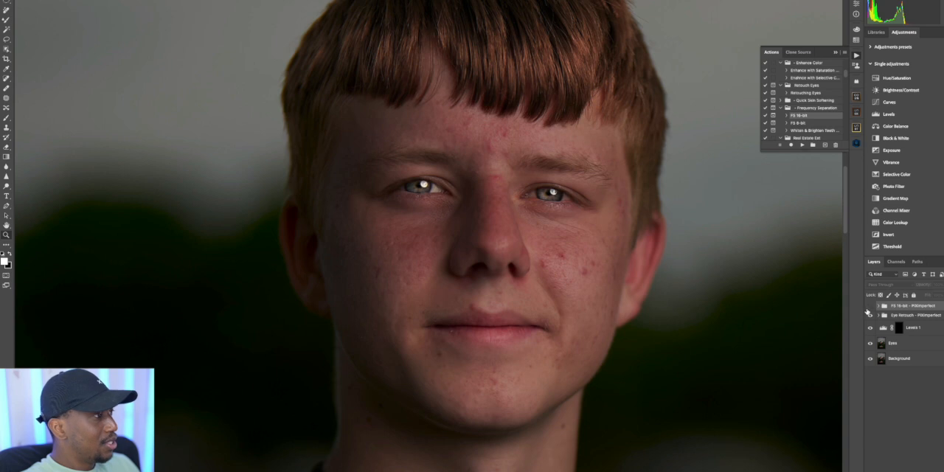
{"action": "left_click", "coordinate": [871, 305]}
{"action": "left_click", "coordinate": [872, 305]}
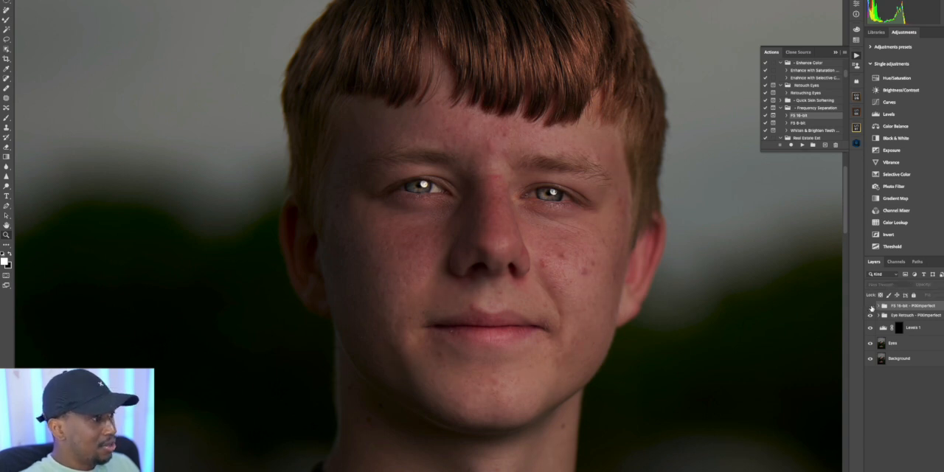
{"action": "left_click", "coordinate": [869, 306]}
Brush over the forearm skin on the Low Frequency layer with the Mixer Brush, and collapse the FS 16-bit group
{"action": "left_click_drag", "start_coordinate": [487, 230], "coordinate": [434, 270]}
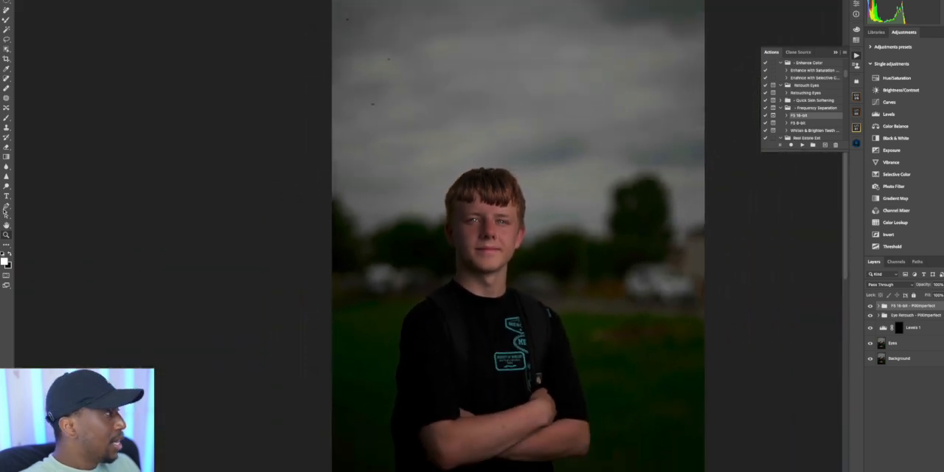
{"action": "left_click", "coordinate": [7, 20]}
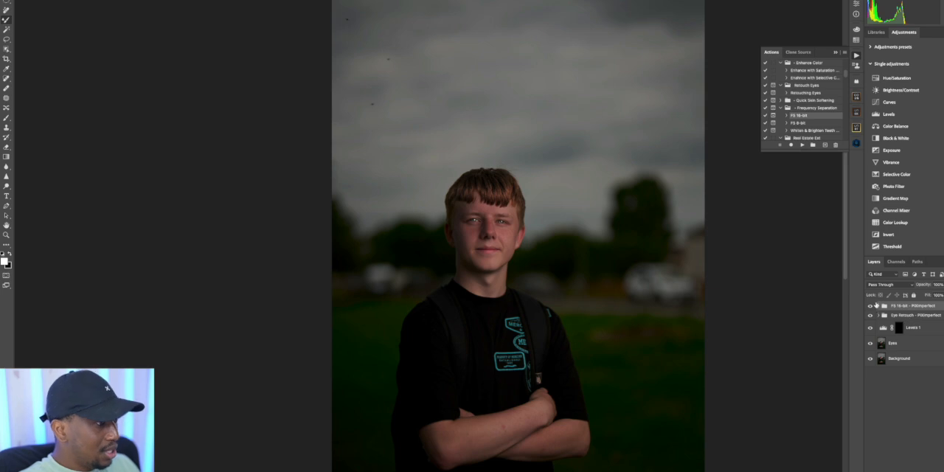
{"action": "left_click", "coordinate": [879, 307]}
{"action": "left_click", "coordinate": [915, 335]}
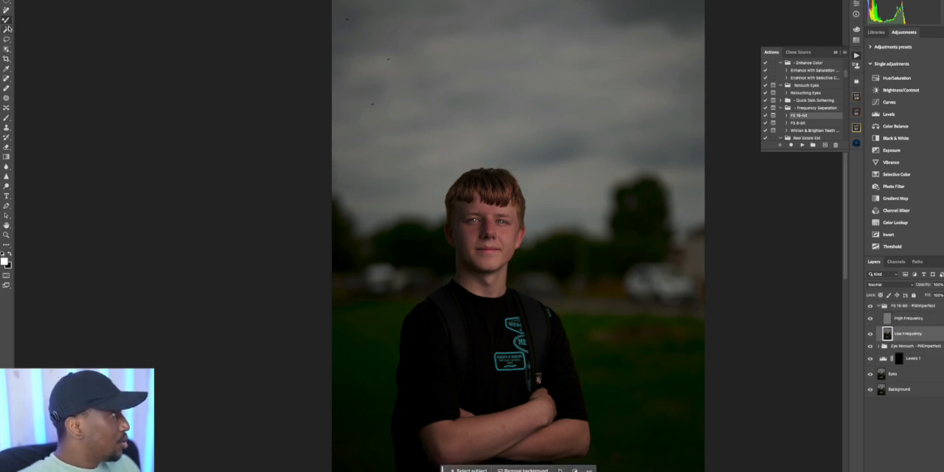
{"action": "right_click", "coordinate": [53, 4]}
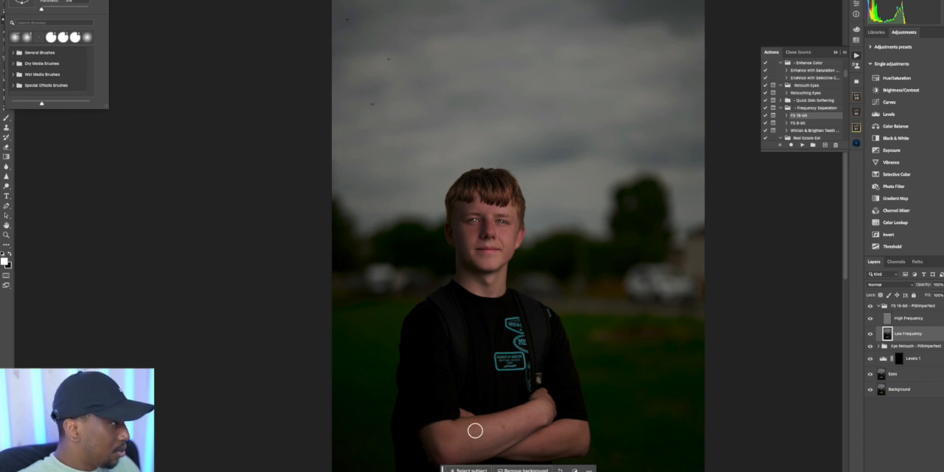
{"action": "left_click", "coordinate": [522, 424]}
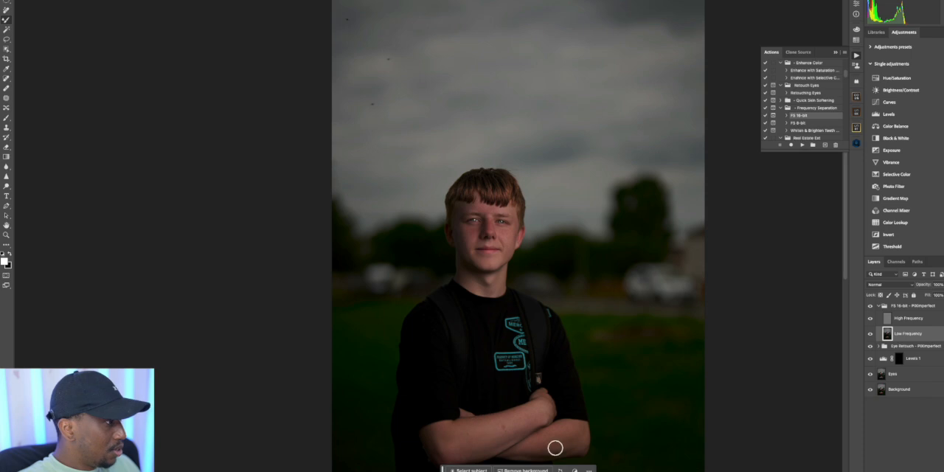
{"action": "left_click", "coordinate": [881, 306]}
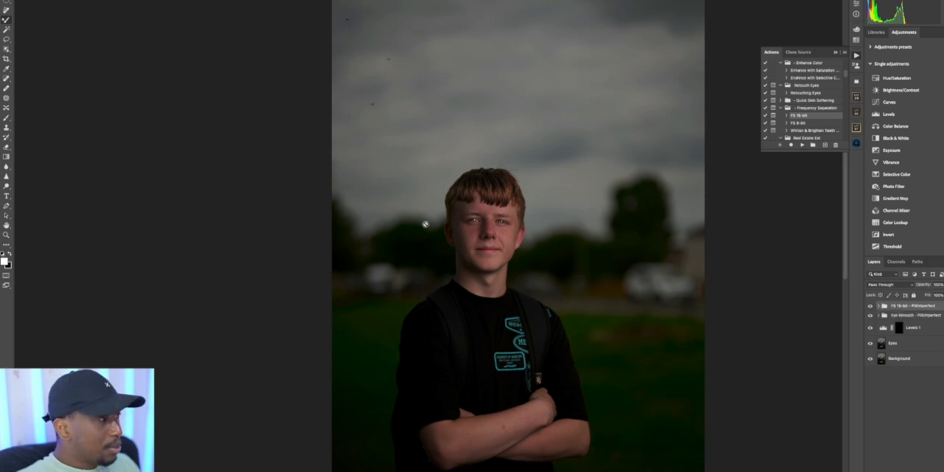
Examine the retouched skin on the face and arms from both wide and close views
{"action": "scroll", "coordinate": [426, 223], "scroll_direction": "down", "scroll_amount": 5}
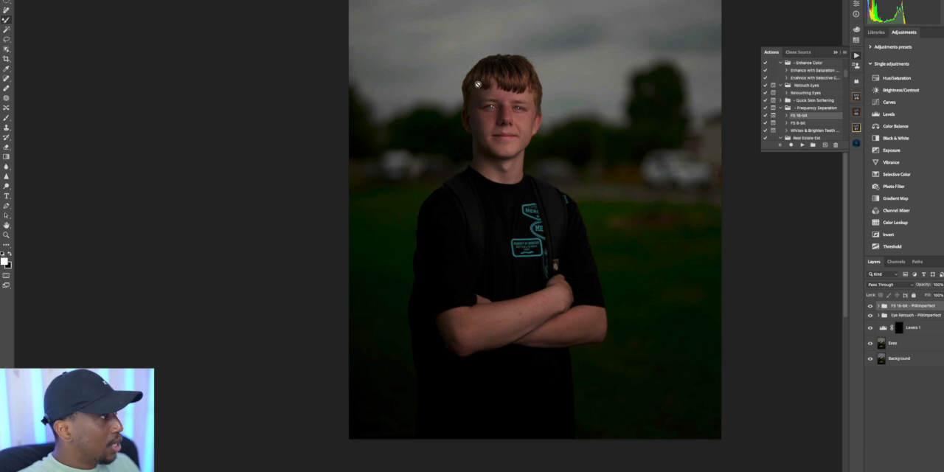
{"action": "left_click", "coordinate": [477, 85]}
{"action": "left_click", "coordinate": [477, 139]}
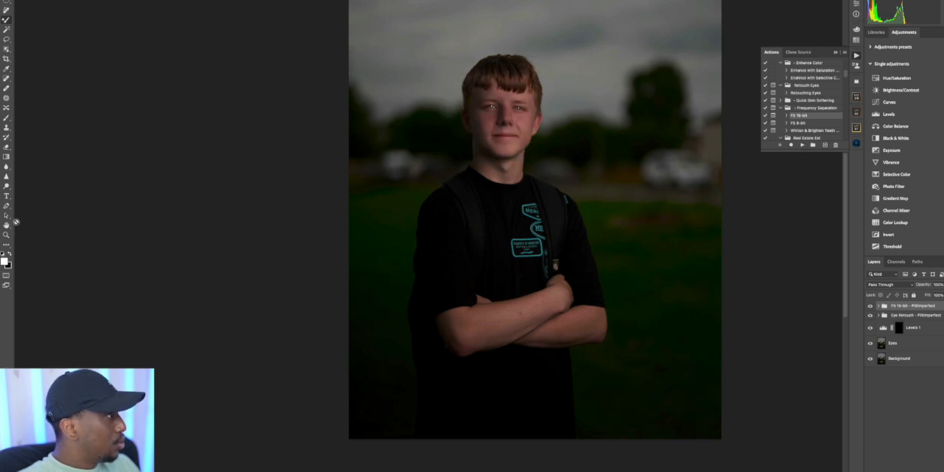
{"action": "scroll", "coordinate": [483, 93], "scroll_direction": "up", "scroll_amount": 5}
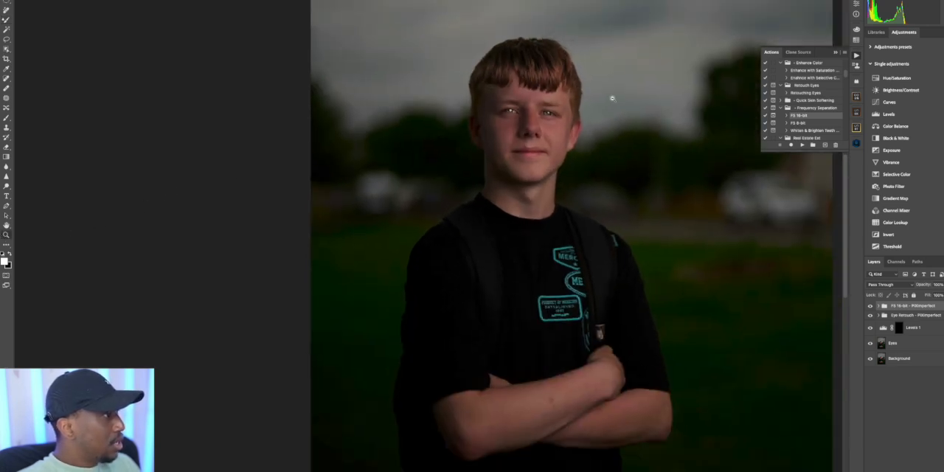
{"action": "scroll", "coordinate": [473, 90], "scroll_direction": "up", "scroll_amount": 2}
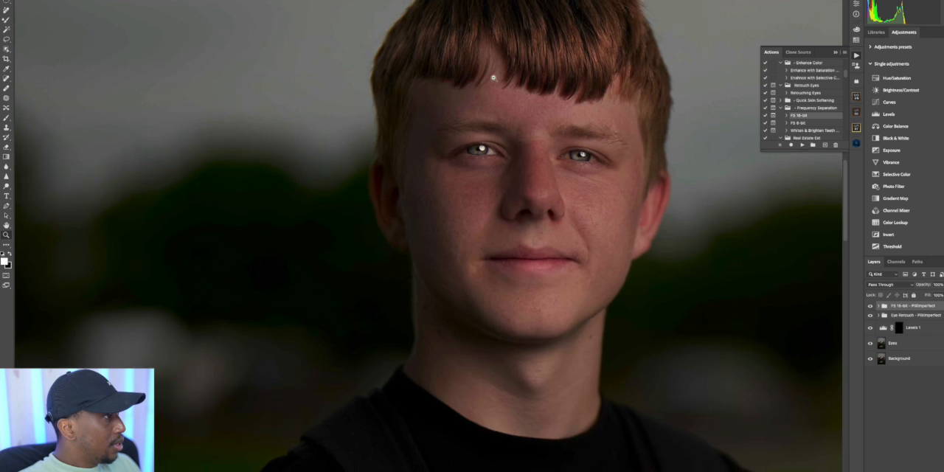
{"action": "scroll", "coordinate": [491, 76], "scroll_direction": "down", "scroll_amount": 3}
{"action": "scroll", "coordinate": [489, 73], "scroll_direction": "up", "scroll_amount": 1}
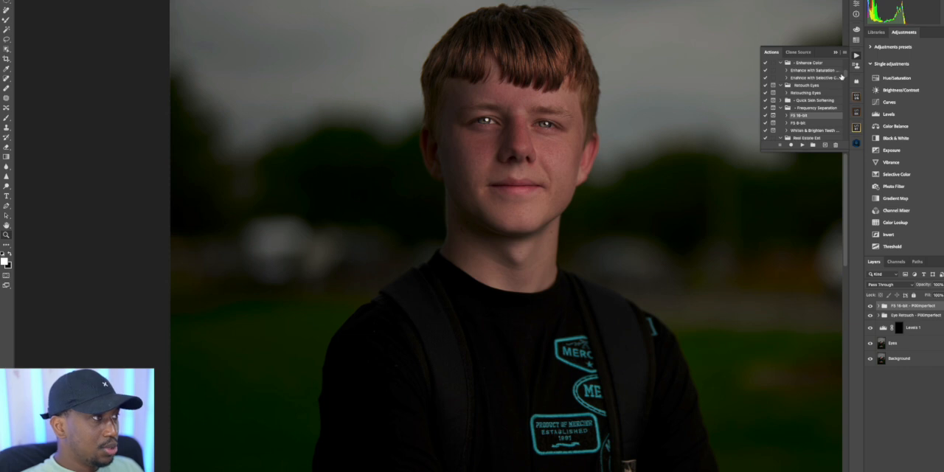
Run the Dodge action to add a masked Dodge group above the FS 16-bit group, with the Brush tool active
{"action": "left_click_drag", "start_coordinate": [848, 76], "coordinate": [843, 100]}
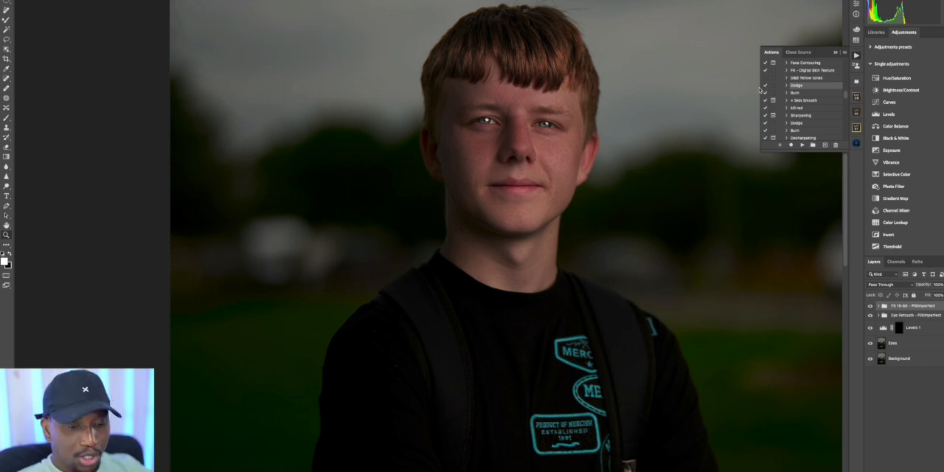
{"action": "left_click", "coordinate": [5, 117]}
{"action": "left_click", "coordinate": [16, 0]}
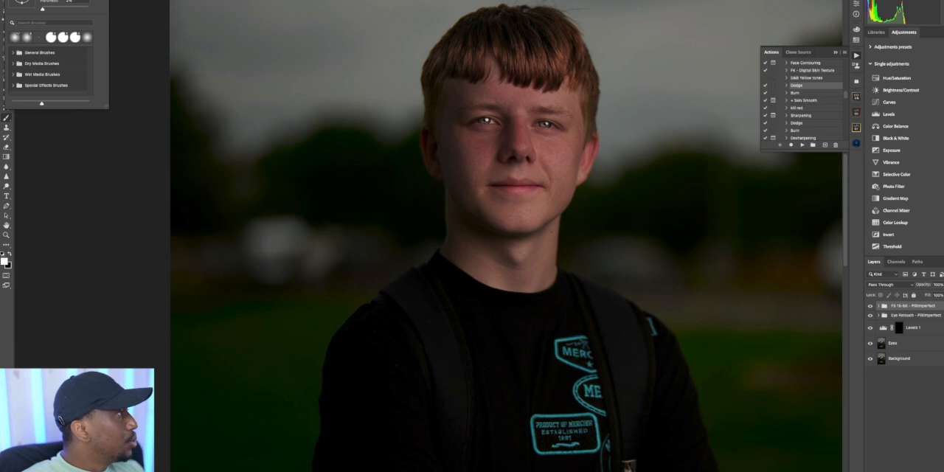
{"action": "left_click", "coordinate": [16, 0]}
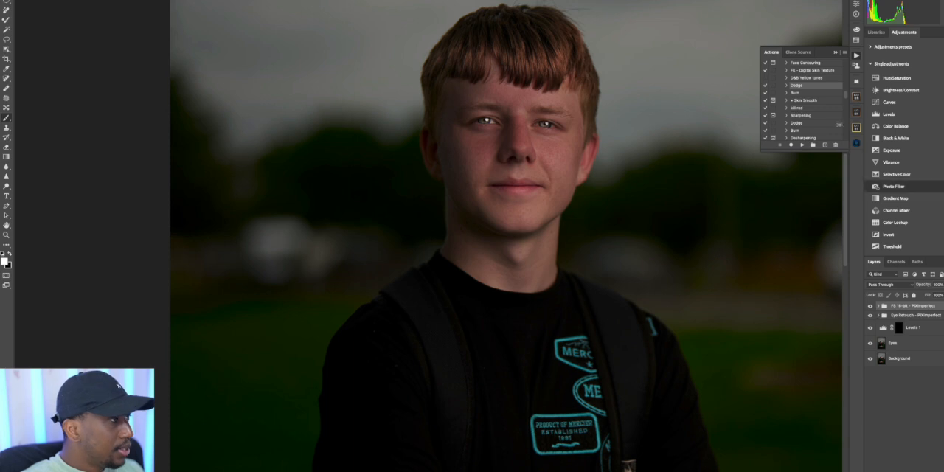
{"action": "left_click", "coordinate": [803, 145]}
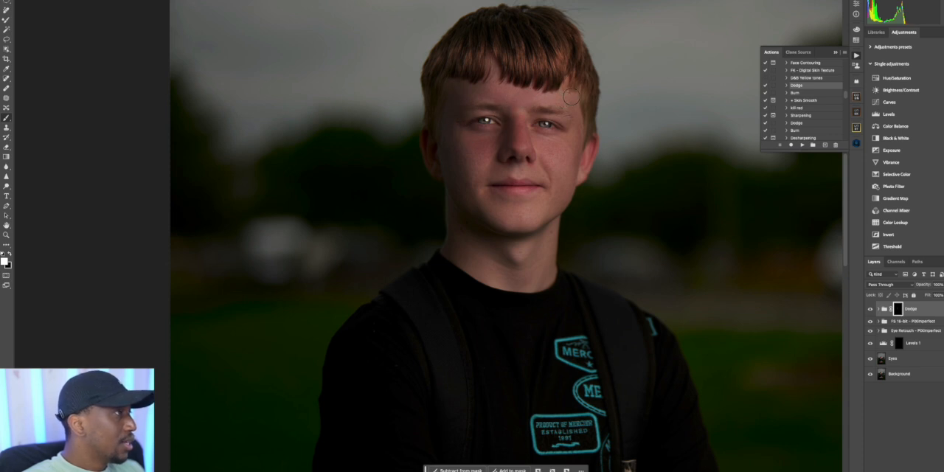
Compare the portrait with and without the Dodge group, leaving the group visible
{"action": "left_click", "coordinate": [871, 309]}
{"action": "left_click", "coordinate": [870, 310]}
{"action": "left_click", "coordinate": [871, 311]}
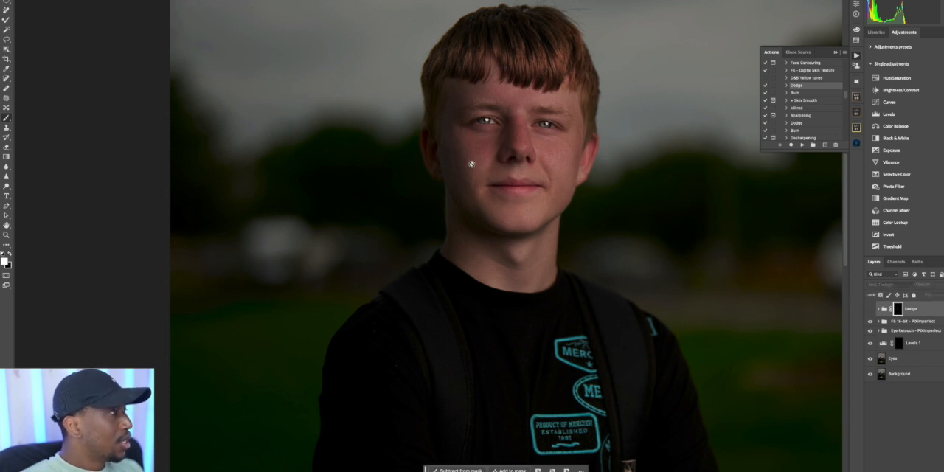
{"action": "left_click", "coordinate": [870, 309]}
Run the Burn action to add a masked Burn group above the Dodge group, and check its effect
{"action": "left_click", "coordinate": [795, 93]}
{"action": "left_click", "coordinate": [802, 145]}
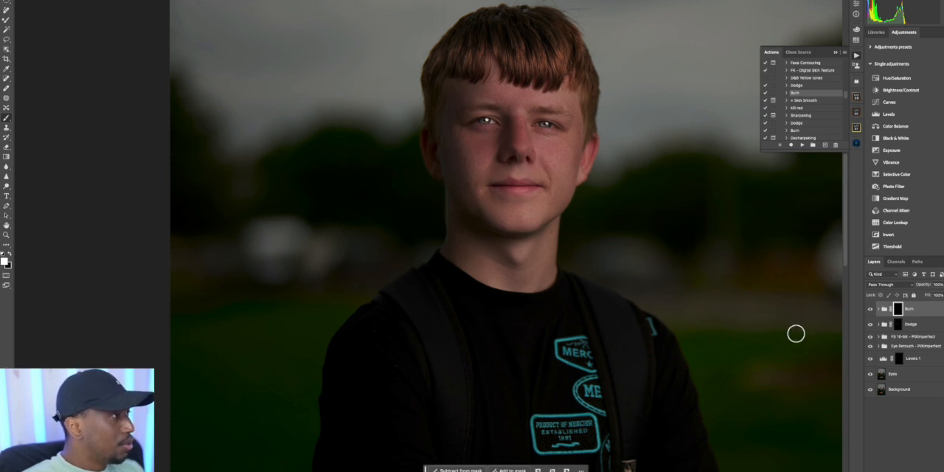
{"action": "left_click", "coordinate": [870, 309]}
{"action": "left_click", "coordinate": [870, 309]}
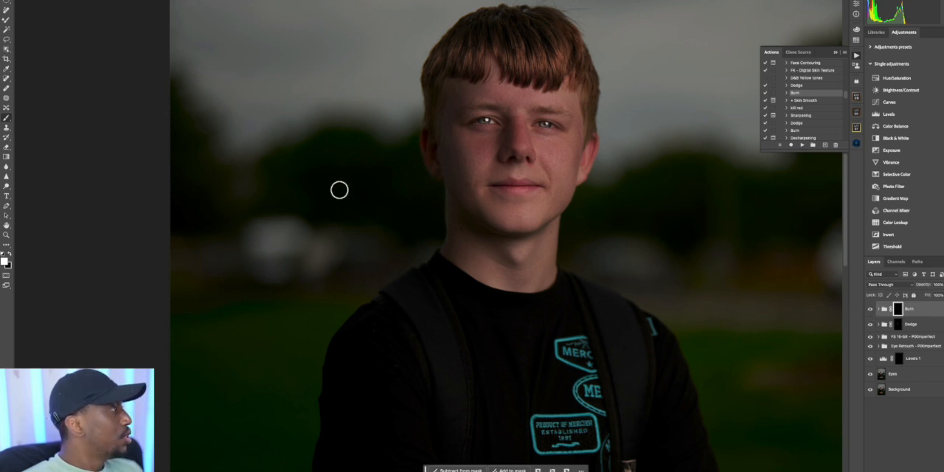
Compare the face with and without the Burn group in a close view
{"action": "left_click", "coordinate": [6, 234]}
{"action": "left_click", "coordinate": [534, 85]}
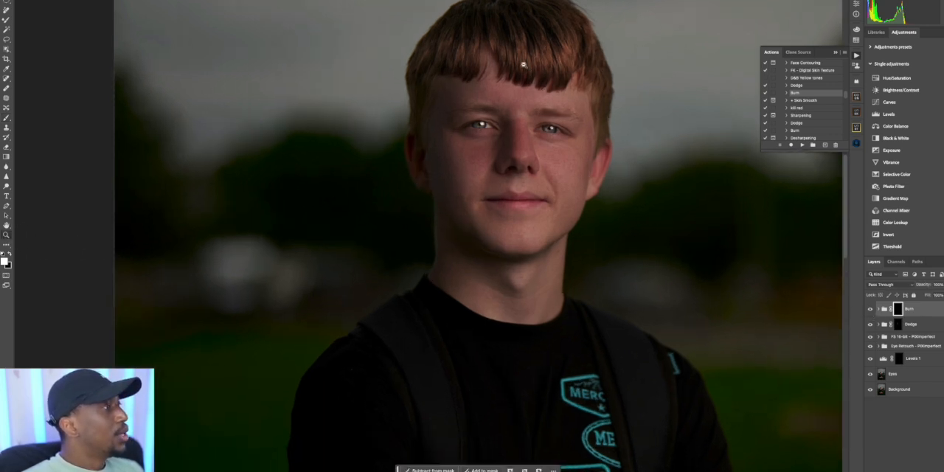
{"action": "left_click", "coordinate": [525, 61]}
{"action": "left_click", "coordinate": [870, 309]}
{"action": "left_click", "coordinate": [870, 310]}
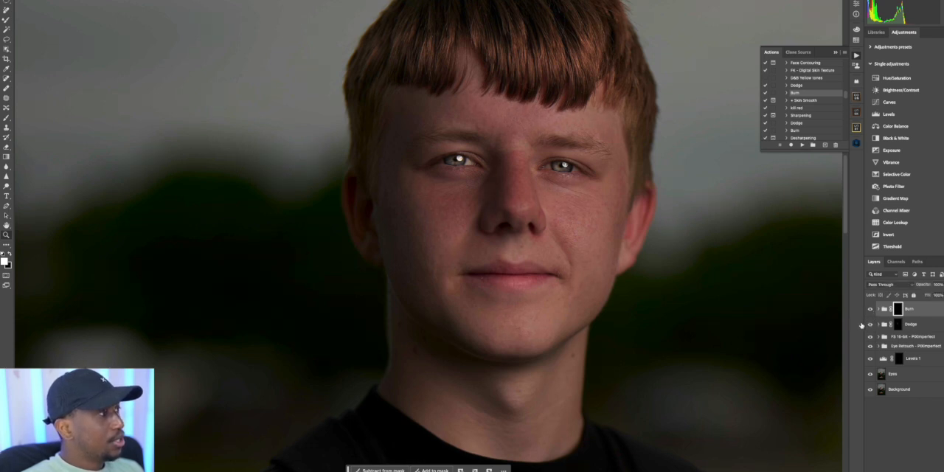
{"action": "left_click_drag", "start_coordinate": [470, 161], "coordinate": [420, 181]}
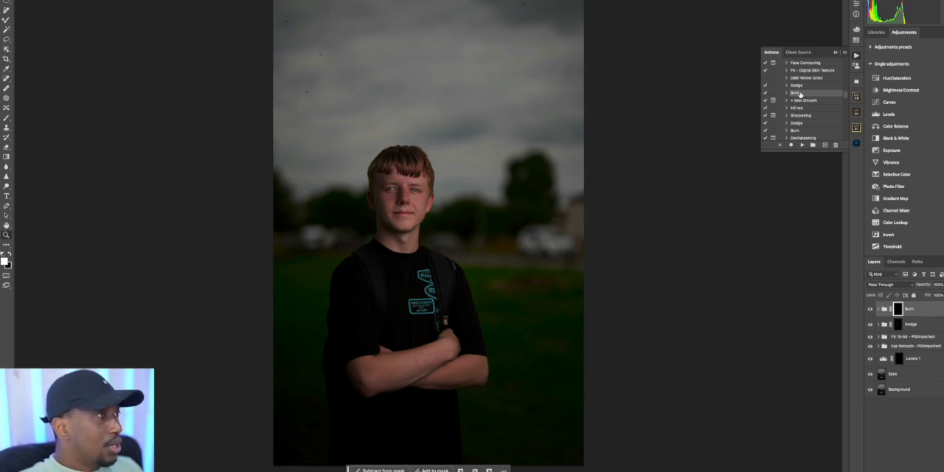
Run the Sharpness with Control action and accept a High Pass radius of 1.0 pixel
{"action": "left_click_drag", "start_coordinate": [842, 97], "coordinate": [854, 57]}
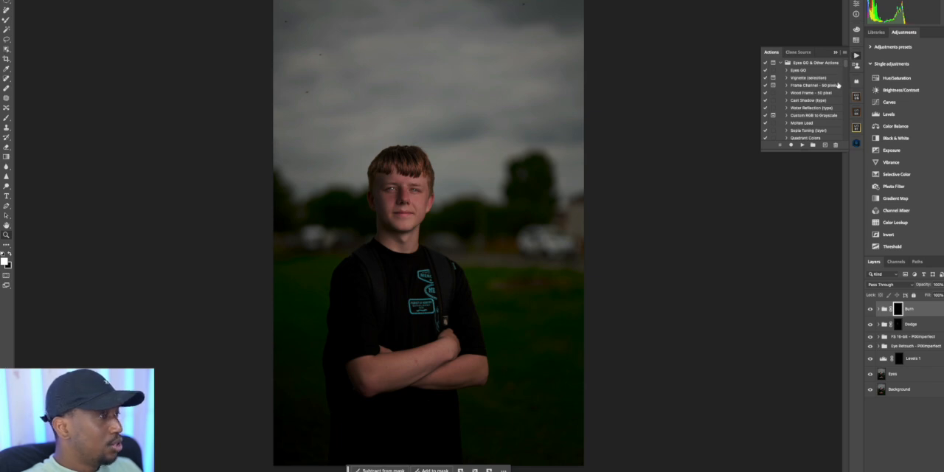
{"action": "left_click_drag", "start_coordinate": [845, 64], "coordinate": [848, 74]}
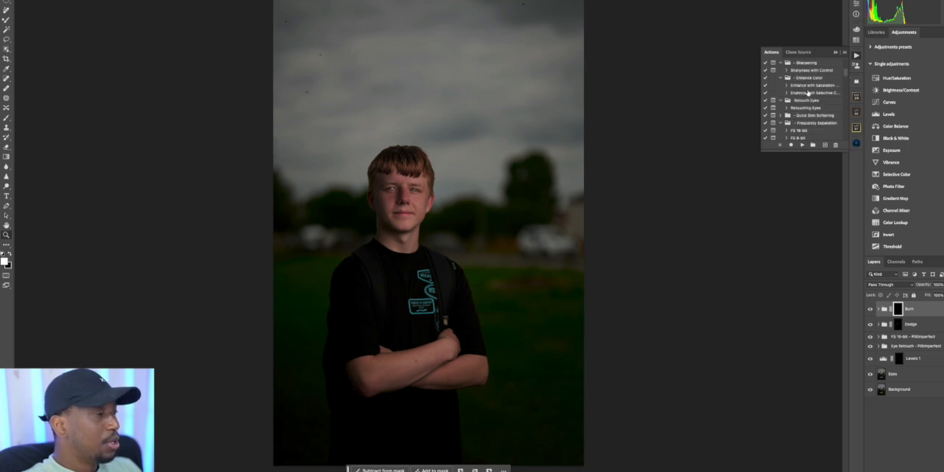
{"action": "left_click", "coordinate": [806, 71]}
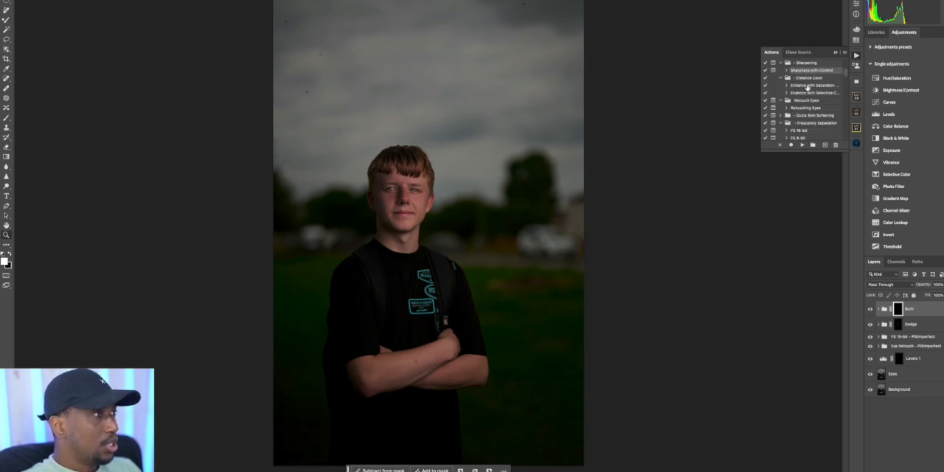
{"action": "left_click", "coordinate": [802, 144]}
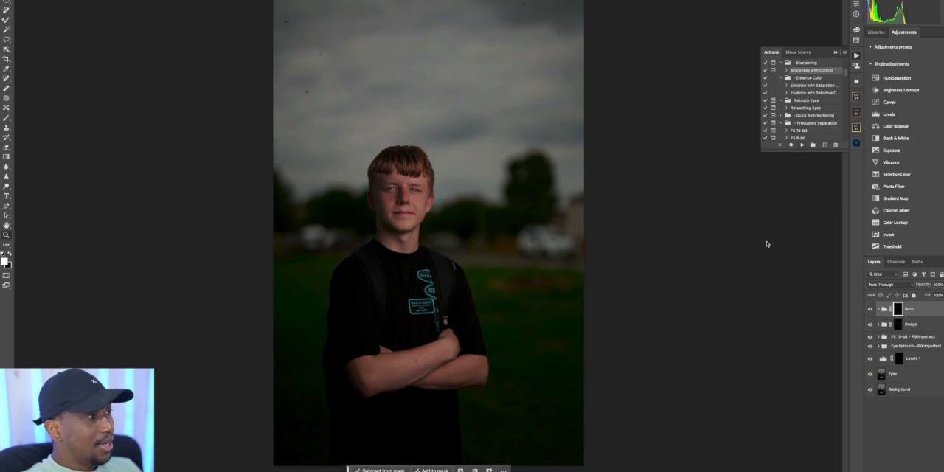
{"action": "left_click_drag", "start_coordinate": [480, 90], "coordinate": [675, 100]}
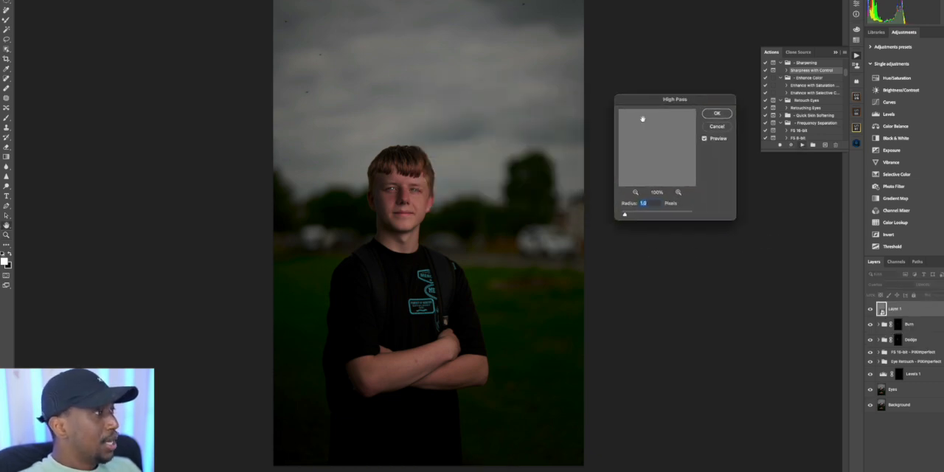
{"action": "left_click", "coordinate": [715, 115]}
Apply the sharpening action's Brightness/Contrast filter in legacy mode with Contrast at 9
{"action": "left_click_drag", "start_coordinate": [484, 105], "coordinate": [677, 137]}
{"action": "left_click", "coordinate": [647, 167]}
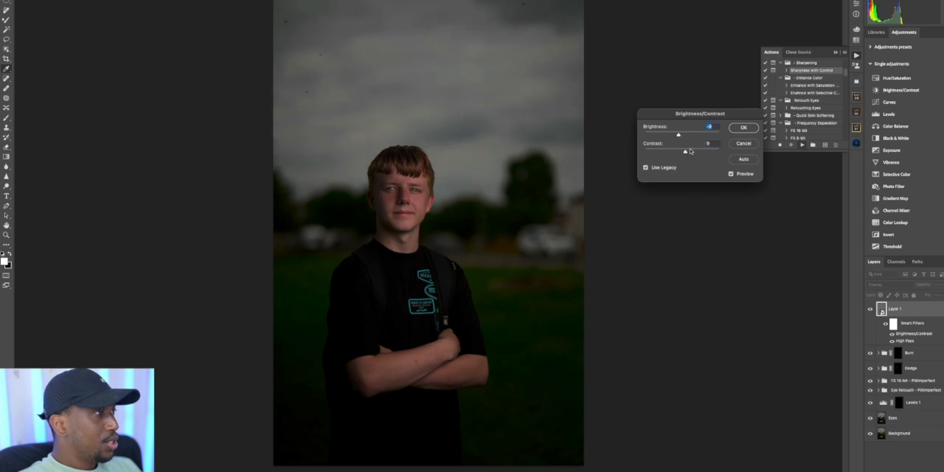
{"action": "left_click", "coordinate": [744, 128]}
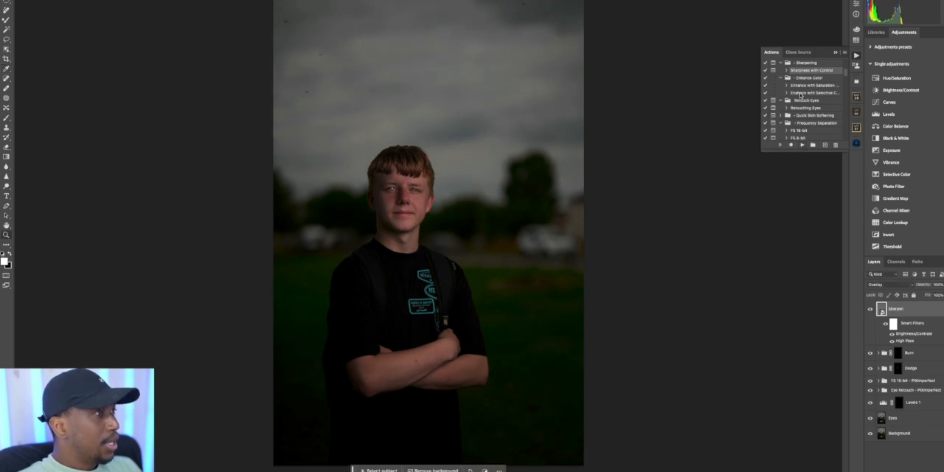
Run the Enhance with Selective Color action and lower the Color Pop layer's opacity to roughly one third
{"action": "left_click", "coordinate": [798, 92]}
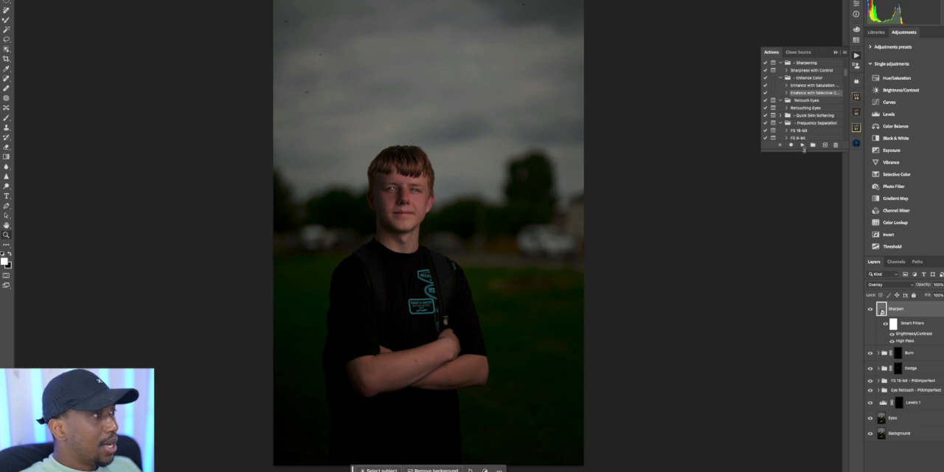
{"action": "left_click", "coordinate": [803, 144]}
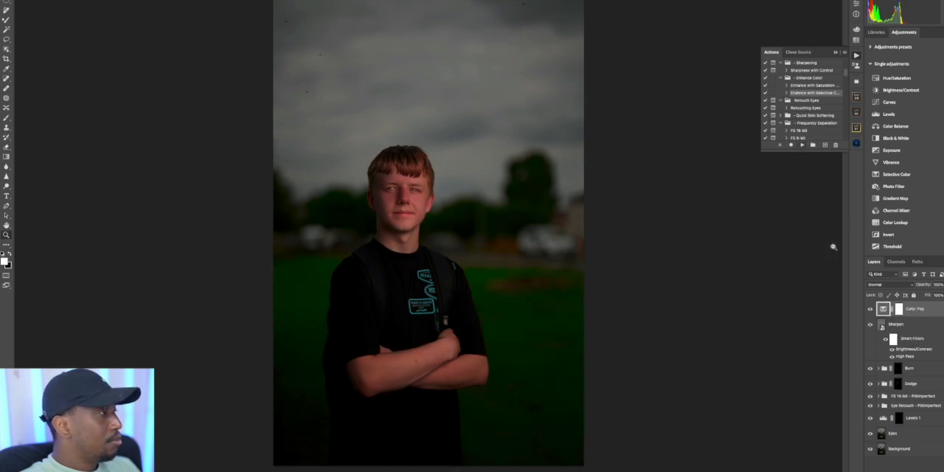
{"action": "left_click_drag", "start_coordinate": [936, 294], "coordinate": [923, 299]}
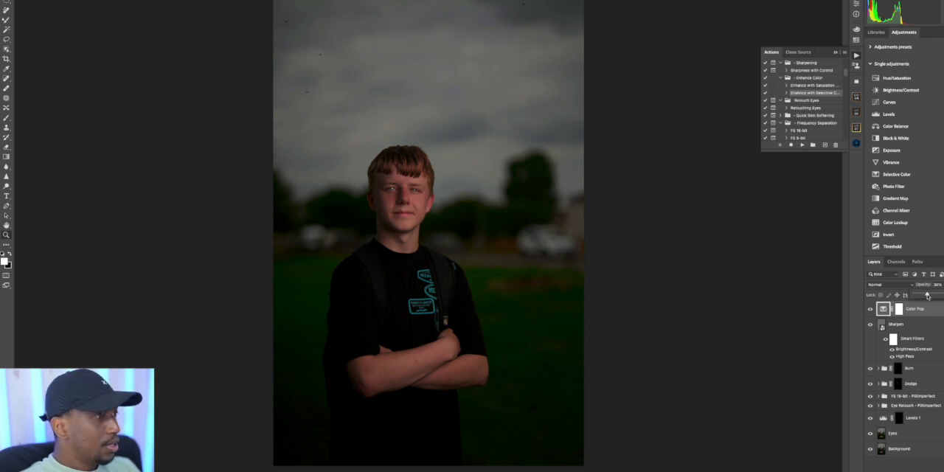
{"action": "left_click_drag", "start_coordinate": [925, 295], "coordinate": [923, 295]}
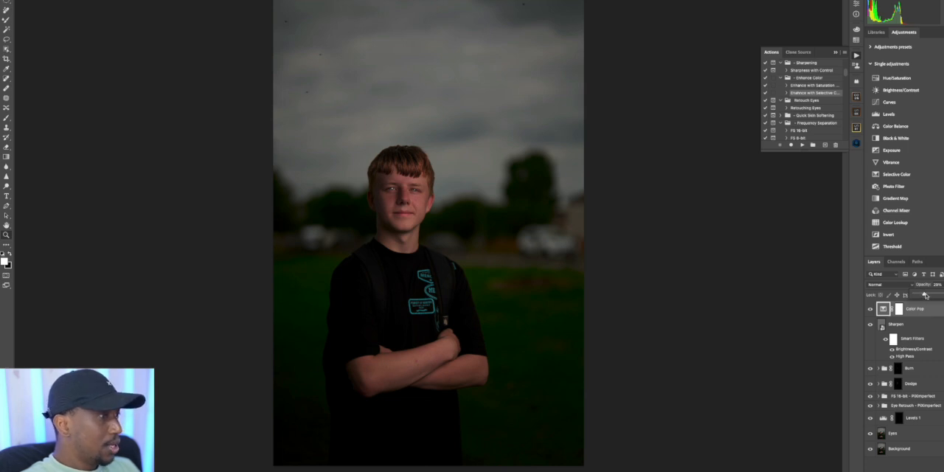
{"action": "left_click_drag", "start_coordinate": [927, 297], "coordinate": [926, 297]}
Examine the sharpened and color-enhanced portrait from wide views down to a close view of the face
{"action": "left_click_drag", "start_coordinate": [352, 177], "coordinate": [370, 166]}
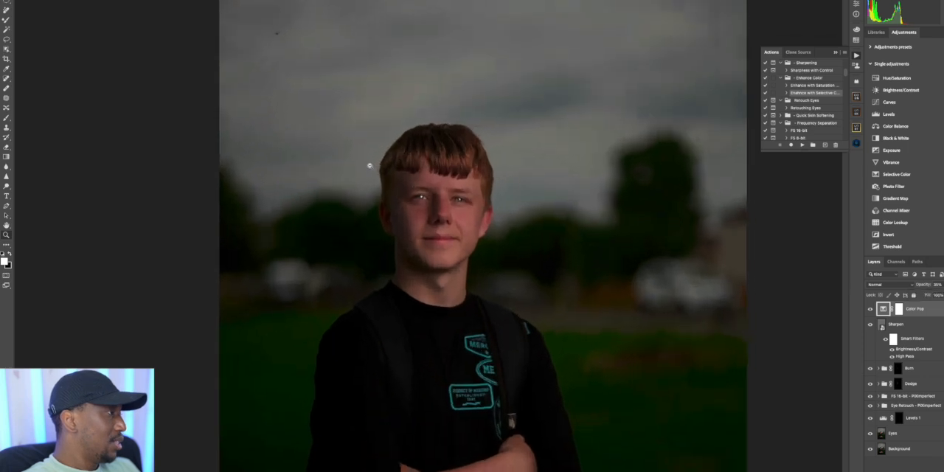
{"action": "scroll", "coordinate": [438, 227], "scroll_direction": "up", "scroll_amount": 5}
{"action": "scroll", "coordinate": [438, 228], "scroll_direction": "down", "scroll_amount": 4}
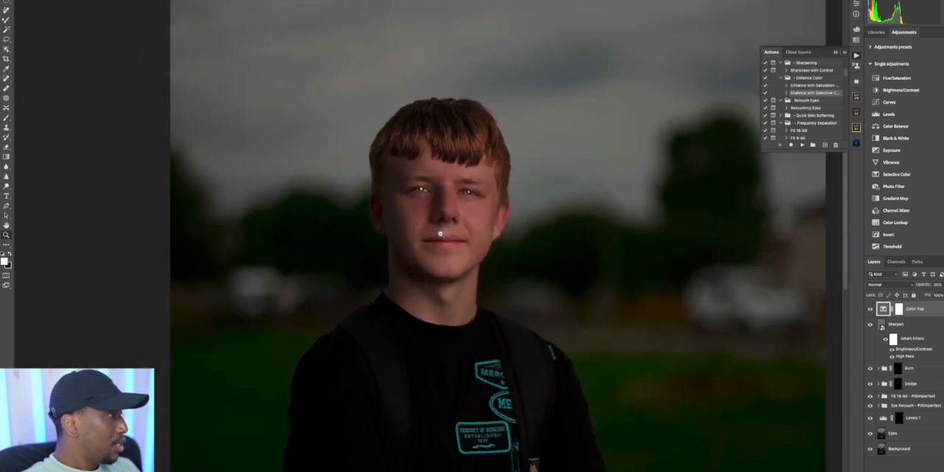
{"action": "scroll", "coordinate": [440, 234], "scroll_direction": "down", "scroll_amount": 3}
{"action": "scroll", "coordinate": [420, 236], "scroll_direction": "down", "scroll_amount": 3}
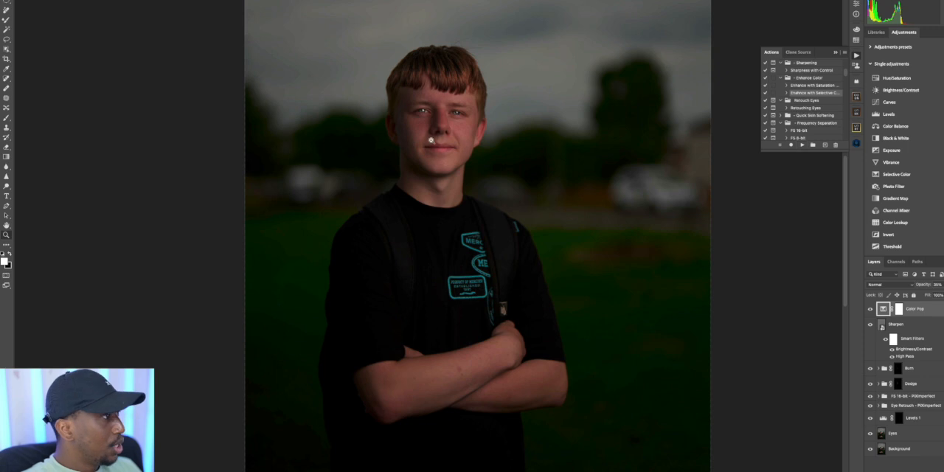
{"action": "scroll", "coordinate": [440, 137], "scroll_direction": "up", "scroll_amount": 3}
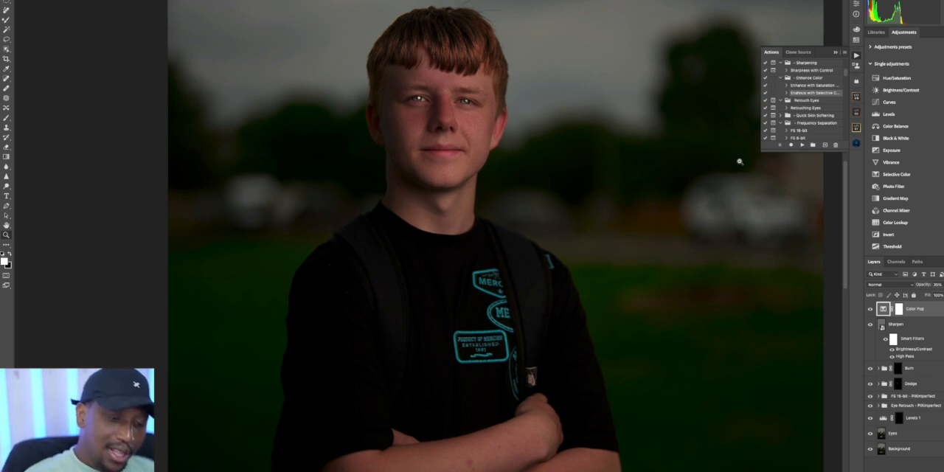
{"action": "left_click_drag", "start_coordinate": [413, 57], "coordinate": [638, 17]}
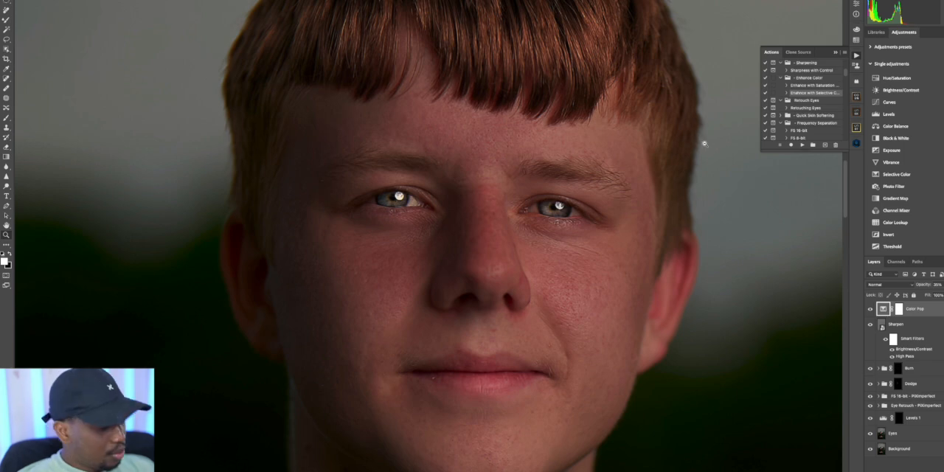
Switch to Capture One and examine the unretouched face in DSC03272.ARW up close for comparison
{"action": "key", "text": "ctrl+Up"}
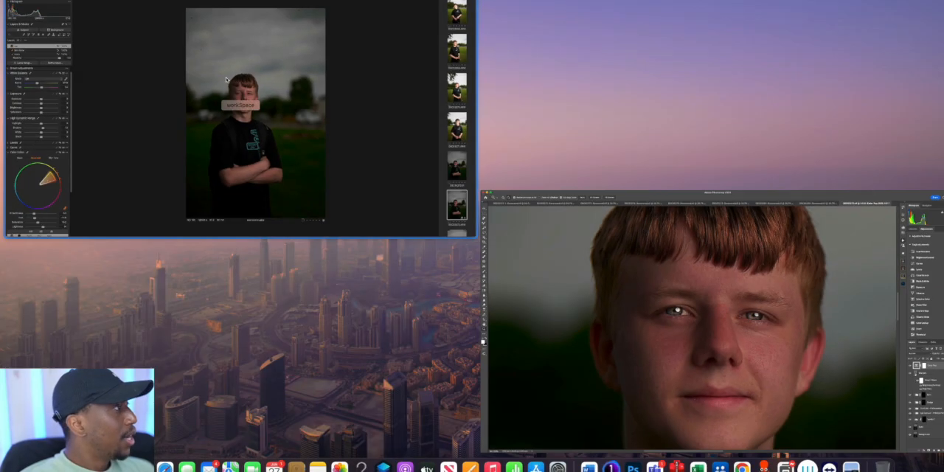
{"action": "left_click", "coordinate": [424, 170]}
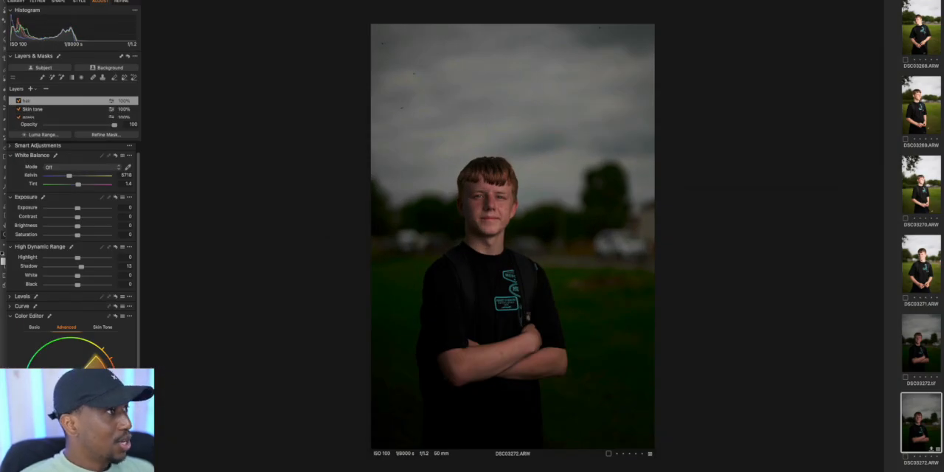
{"action": "key", "text": "period"}
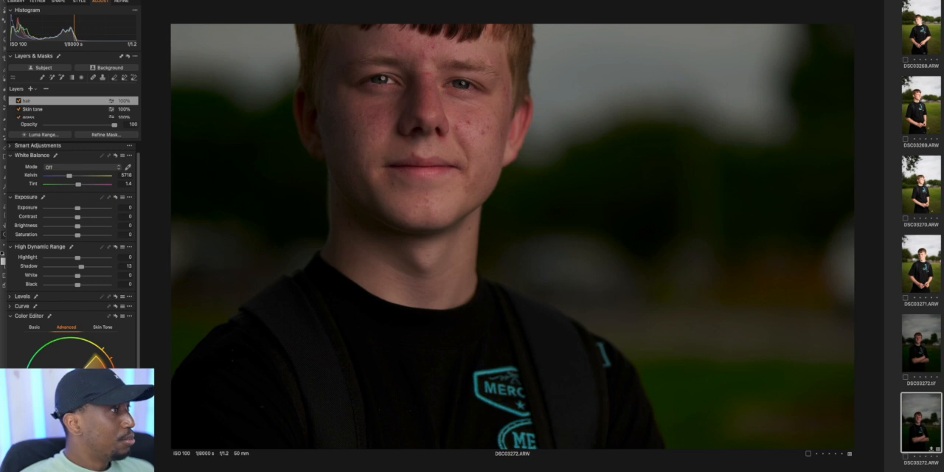
{"action": "left_click_drag", "start_coordinate": [419, 96], "coordinate": [519, 186]}
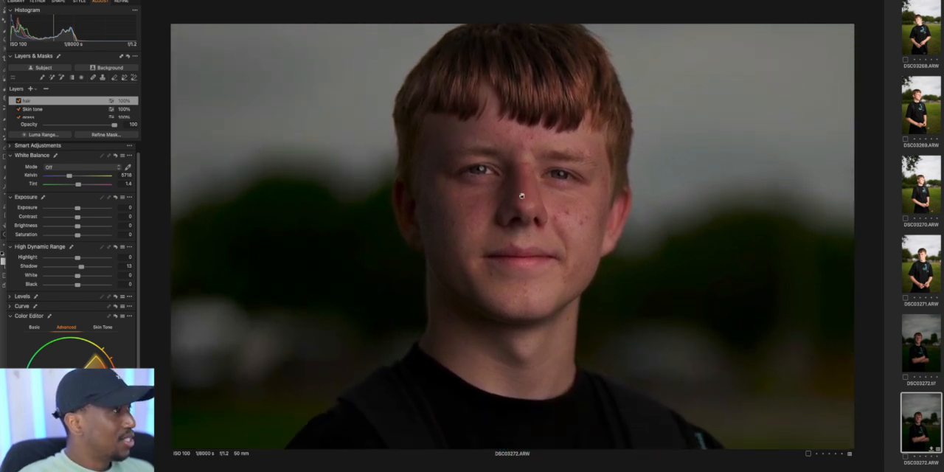
{"action": "scroll", "coordinate": [513, 236], "scroll_direction": "up", "scroll_amount": 2}
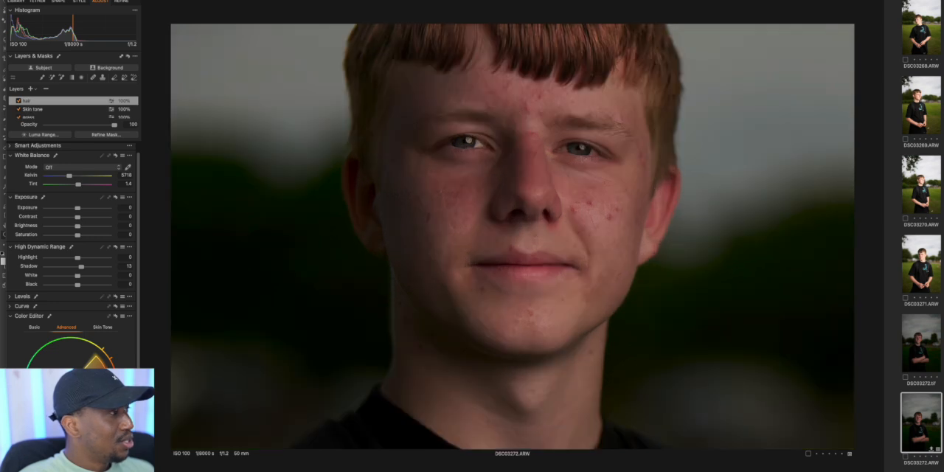
{"action": "left_click_drag", "start_coordinate": [576, 125], "coordinate": [565, 179]}
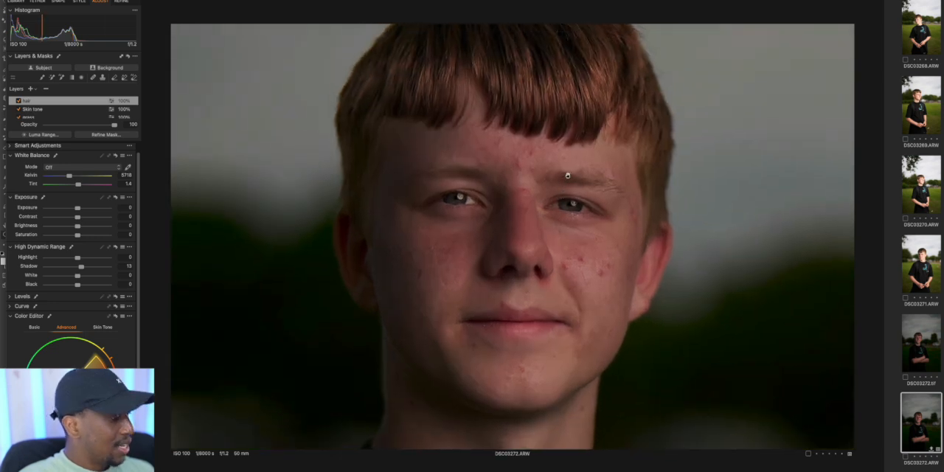